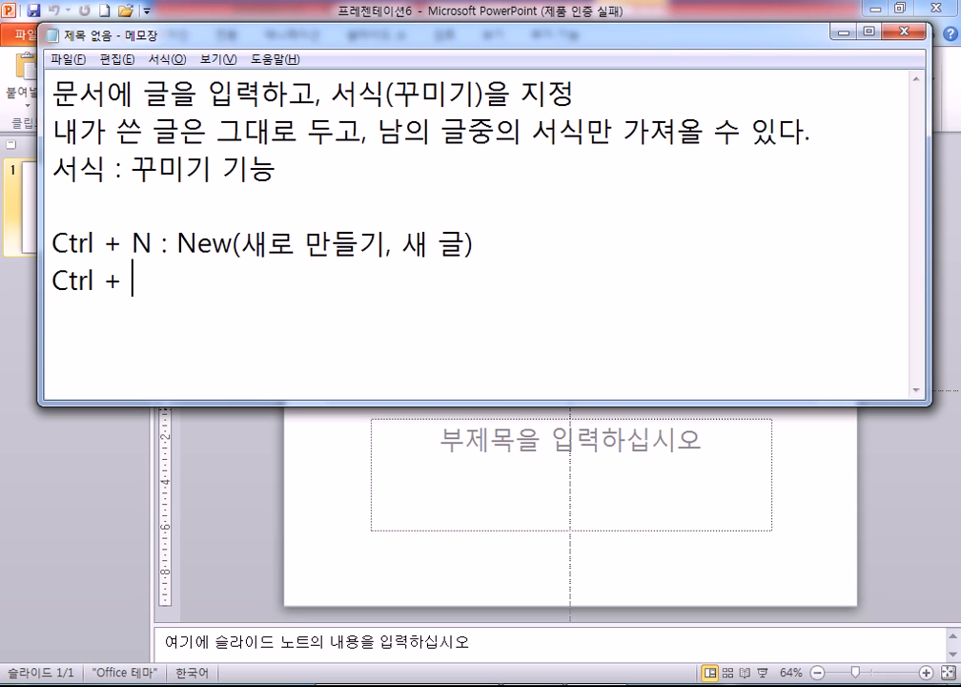
Step: Complete the open shortcut note as "Ctrl + O : Open(열기, 불러오기)" and write "Ctrl + S : Save(저장)" on the following line
text(Open(여열기, 불ㄹ러오기))
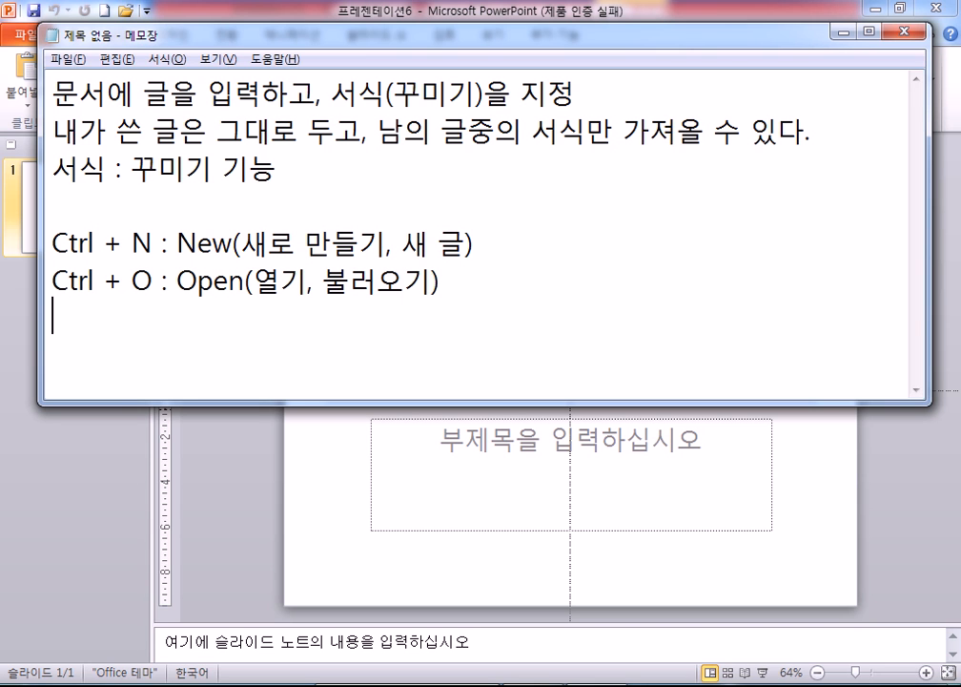
key(Return)
text(Ctrl)
key(BackSpace)
key(BackSpace)
text(r)
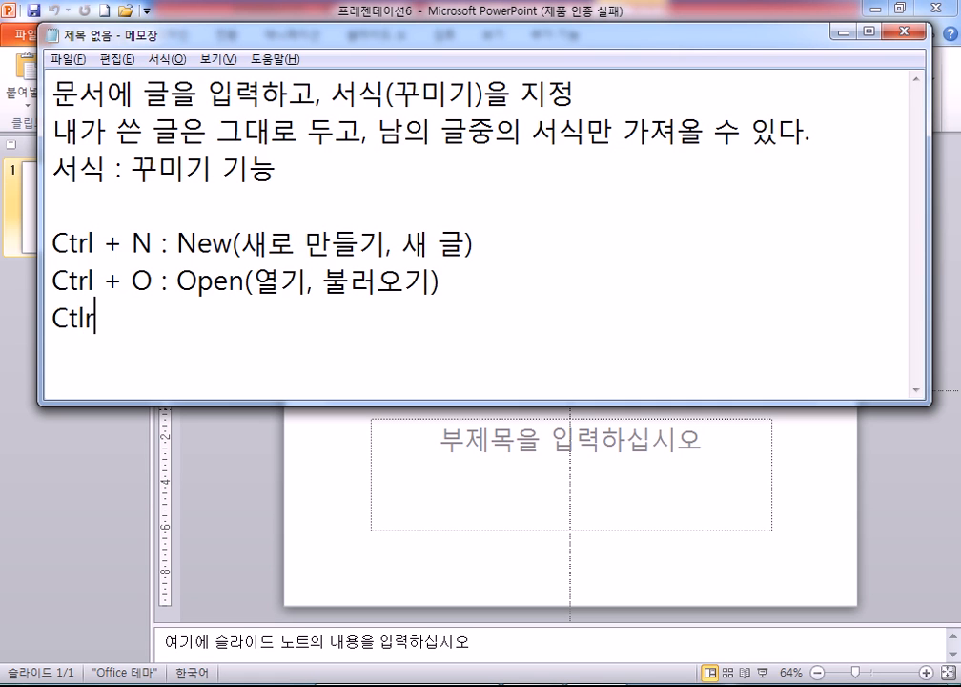
text(l + S : Save)
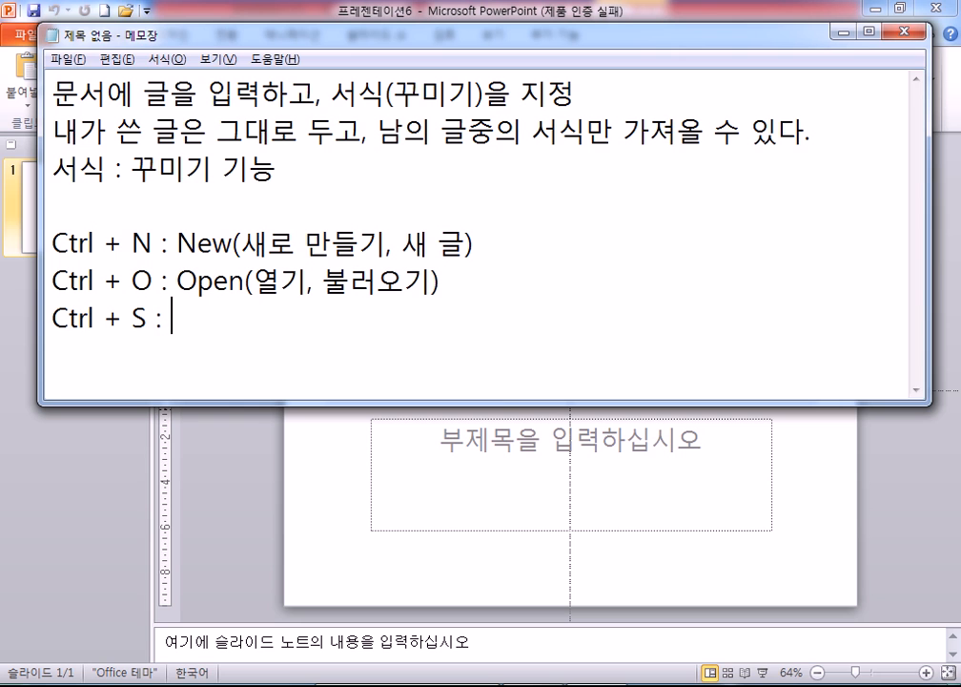
text(*()
key(BackSpace)
key(BackSpace)
text((젗장)
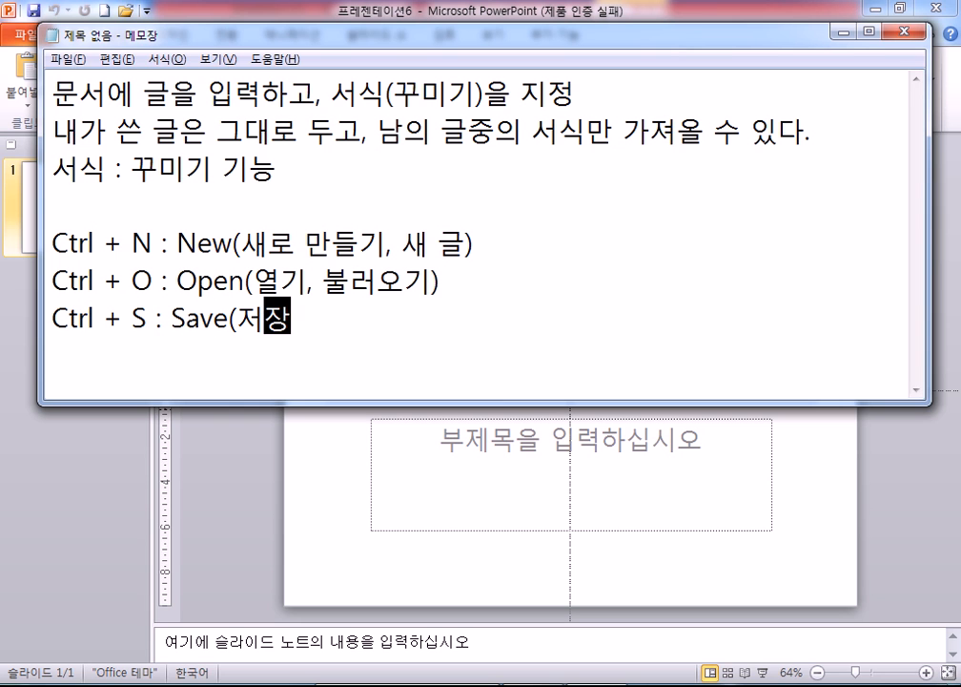
text())
Step: Add the line "Ctrl + P : Print(인쇄)" followed by a separator line of nine hyphens
key(Return)
text(Ctrl + P : Print(ㅇ인쇄))
key(Return)
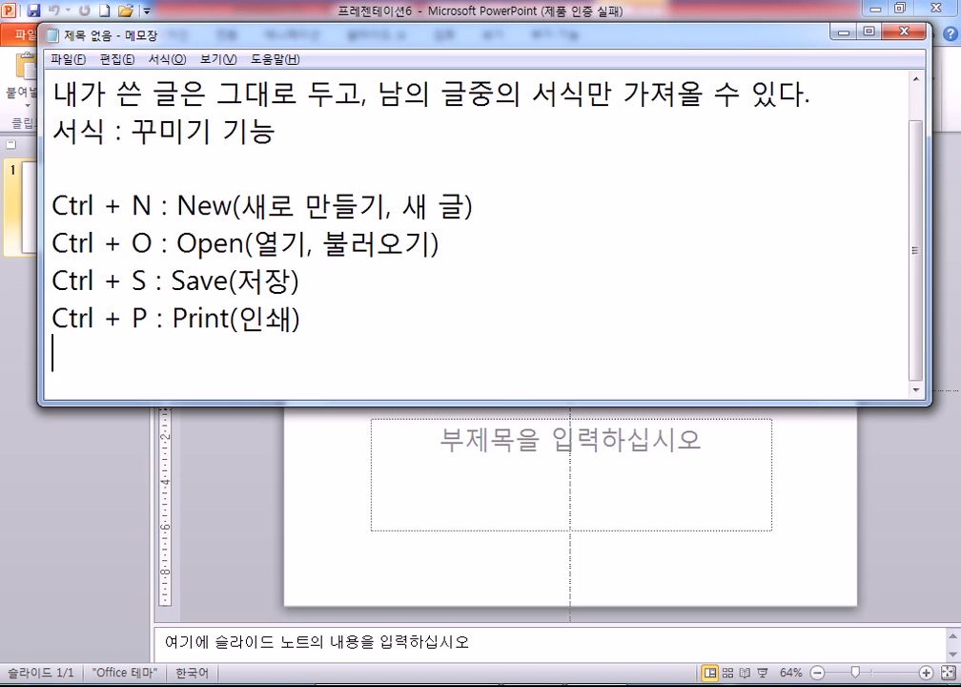
text(---------)
key(Return)
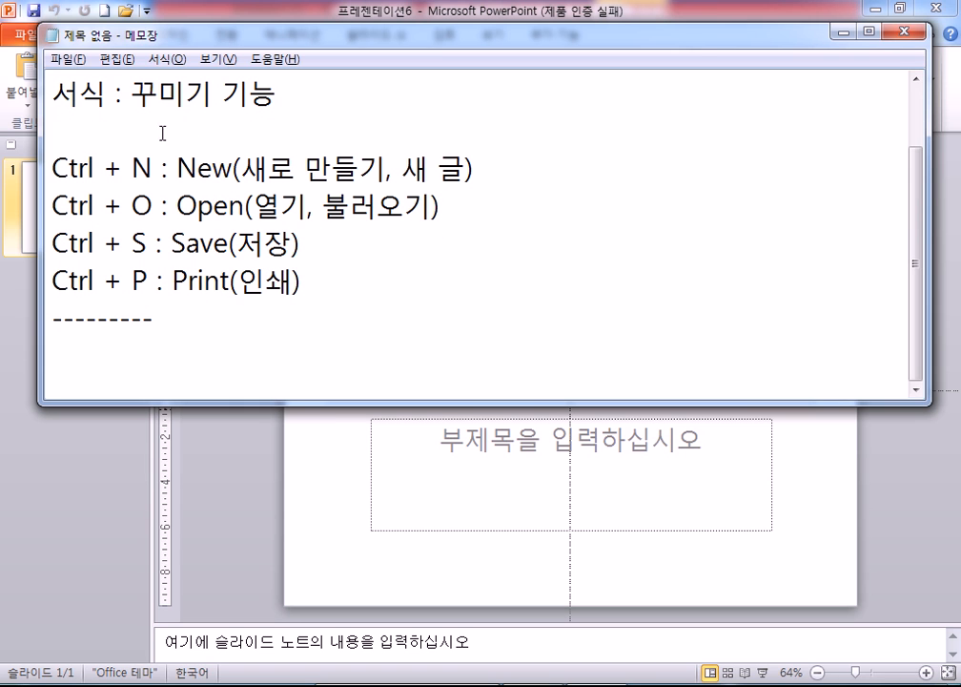
Step: Make the Notepad window taller and add a run of blank lines below the separator
drag(285, 404, 285, 656)
key(Return)
key(Return)
key(Return)
key(Return)
key(Return)
key(Return)
key(Return)
key(Return)
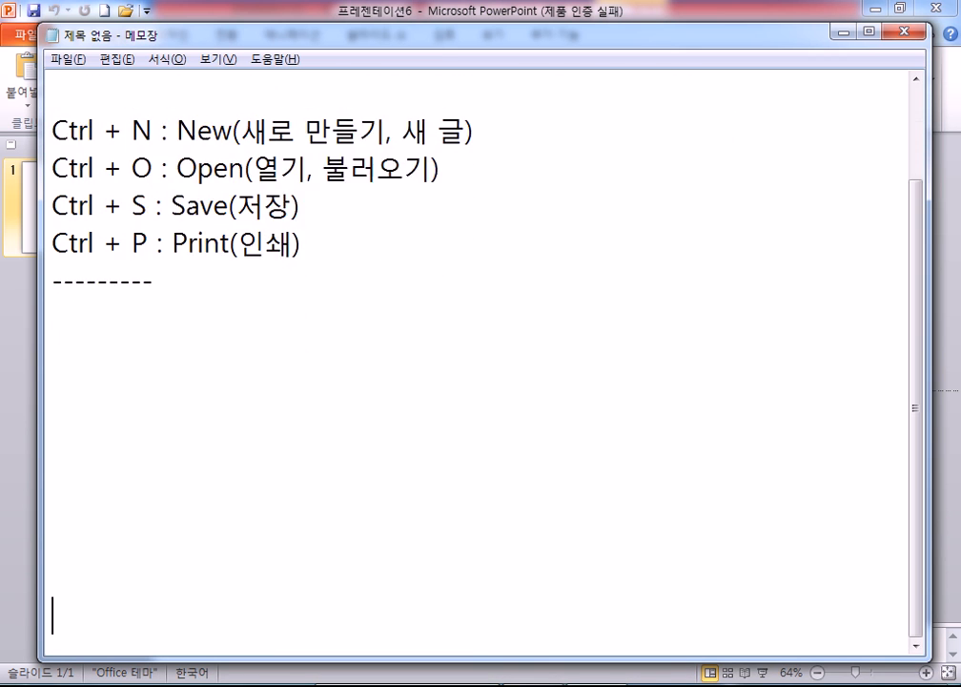
Step: Write "Ctrl + B : Bold(굵게)" on the line directly below the hyphen separator
click(64, 303)
text(Ctrl )
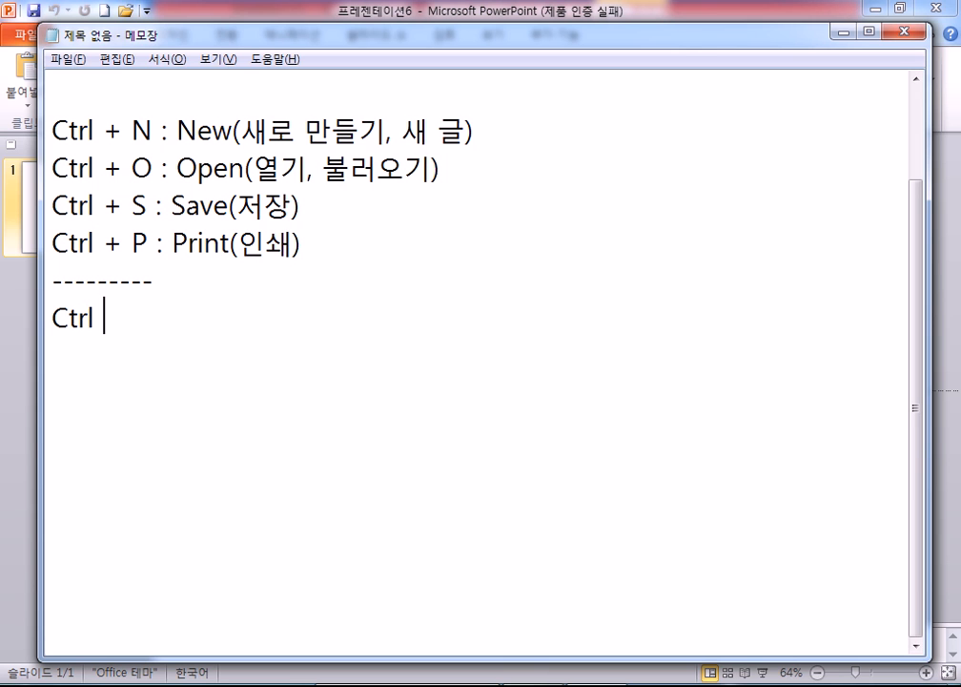
text(+ B : )
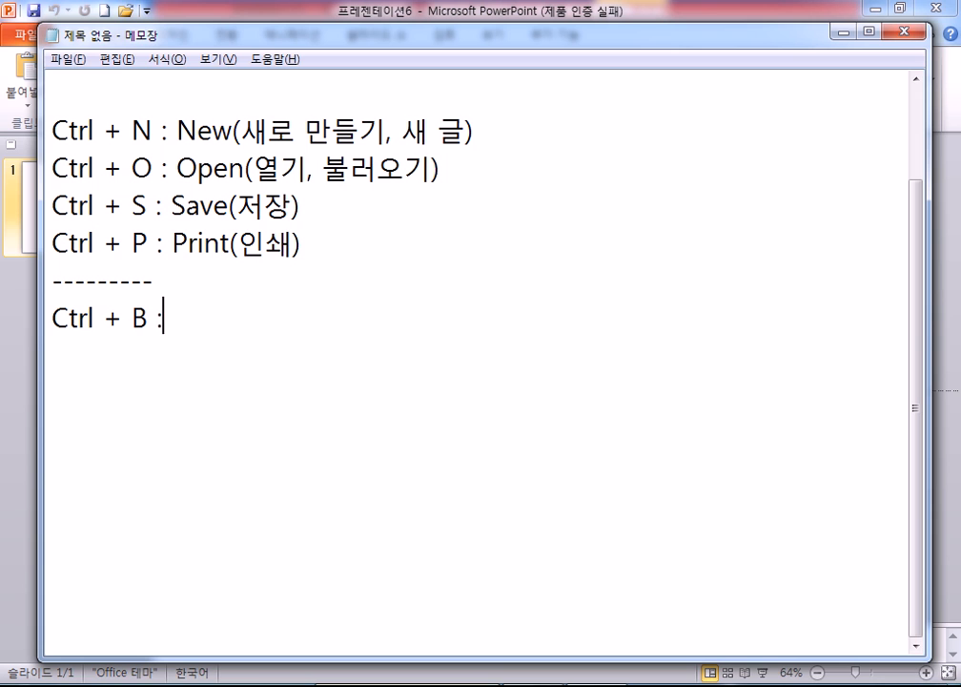
text(Bo)
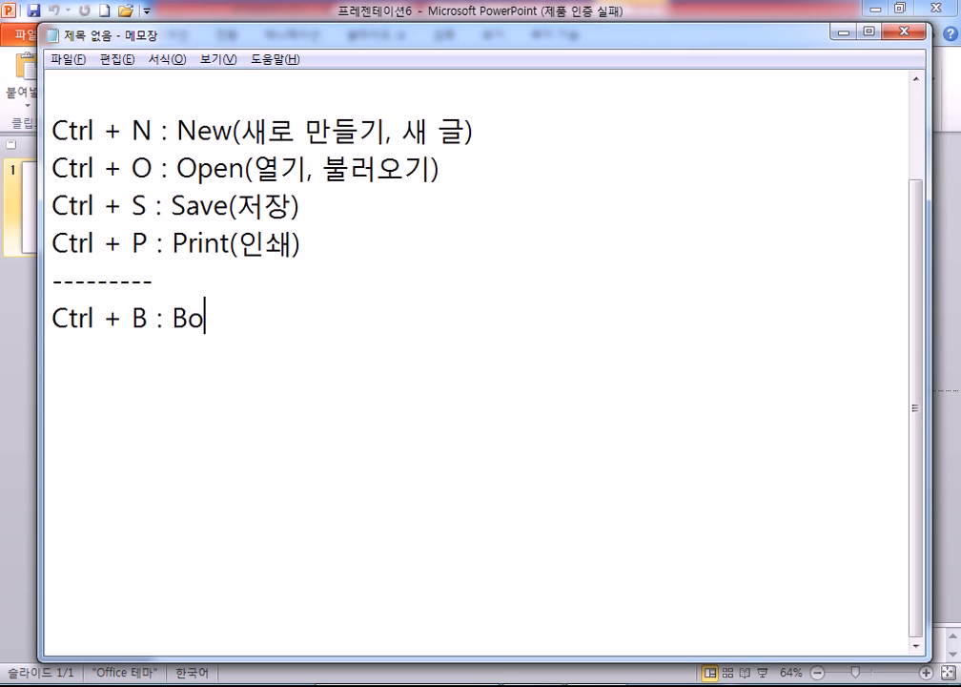
text(ld(구굵게)
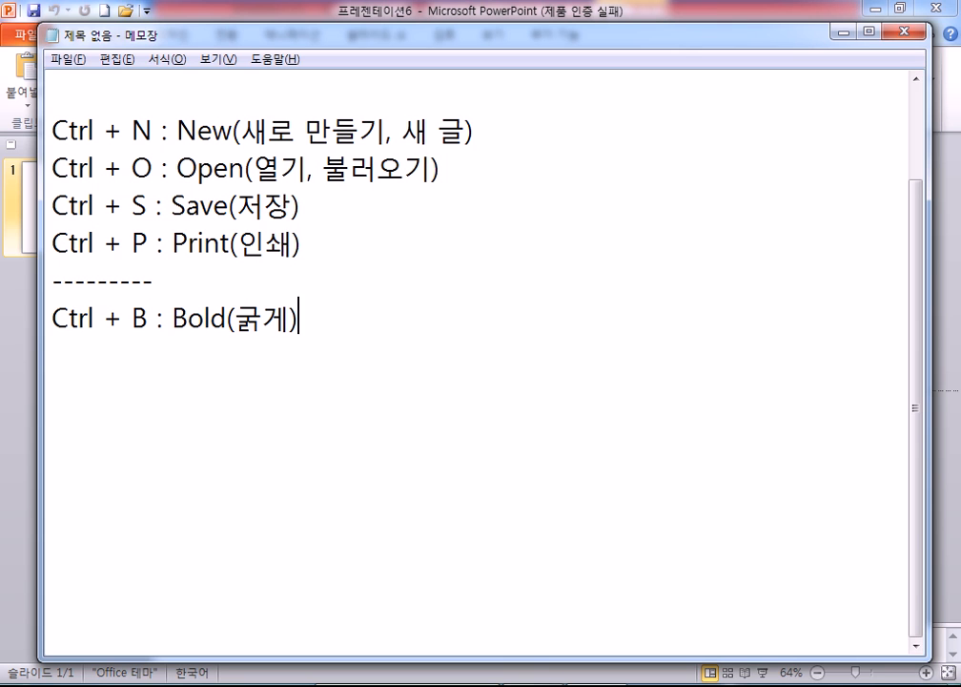
text())
key(Return)
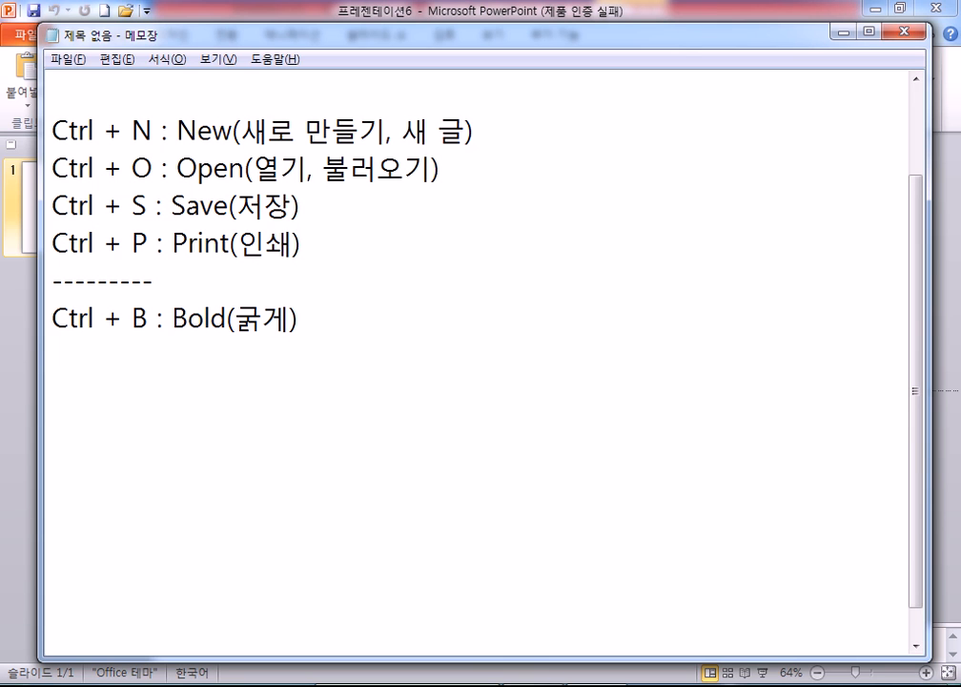
Step: Write "Ctrl + I : Italic(기울임)" on the line below the bold shortcut
text(ㅊ)
key(BackSpace)
text(Ctrl + I : )
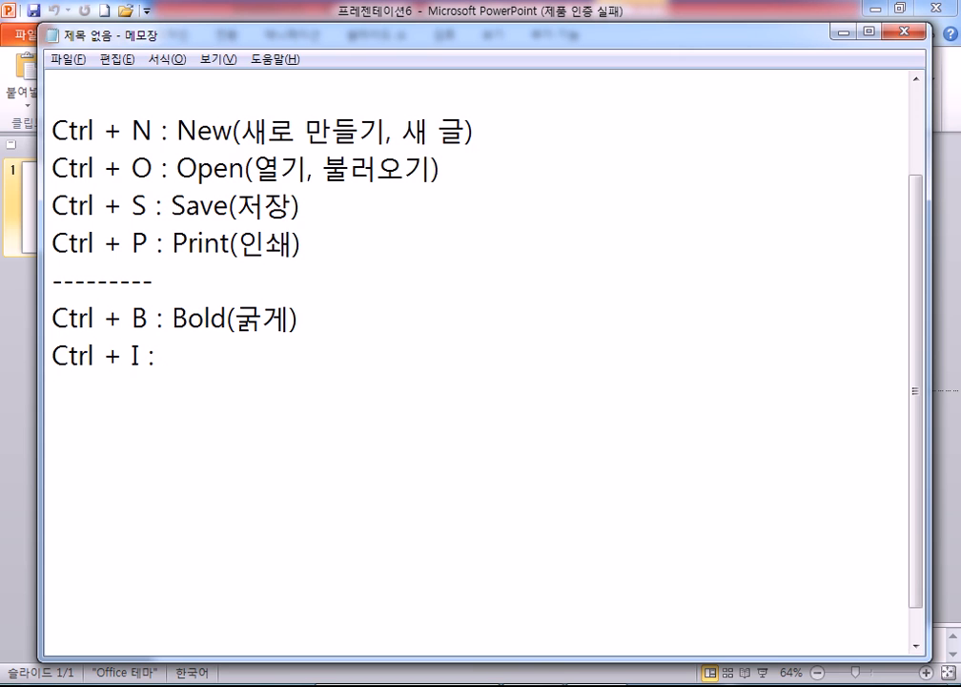
text(Italic()
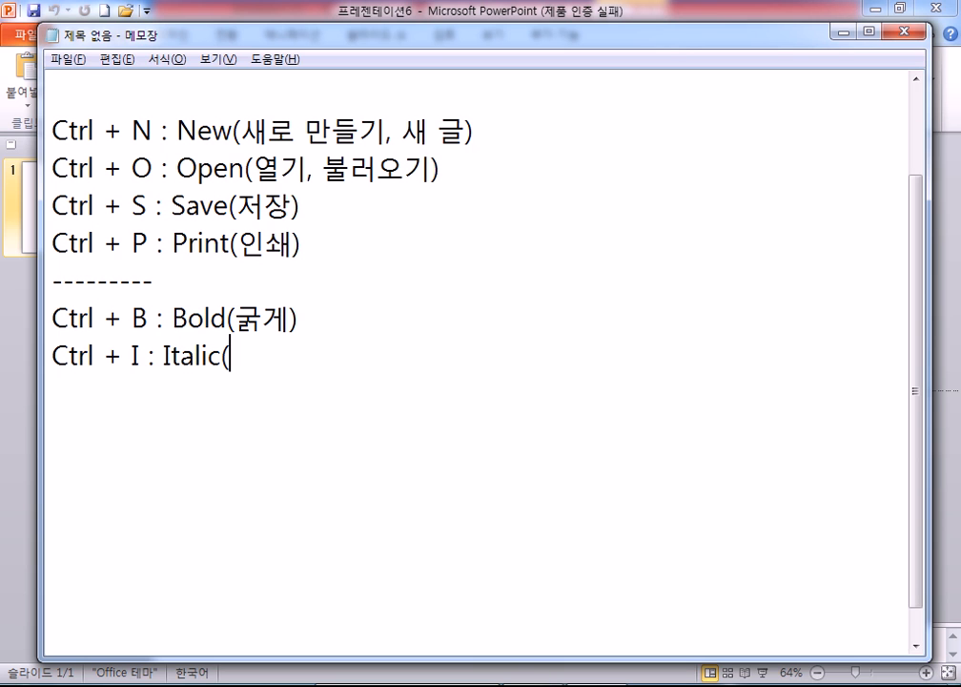
text(ㄱㅣㅇㅜㄹㄹㅣ)
key(BackSpace)
key(BackSpace)
text(ㅇㅣㅁ))
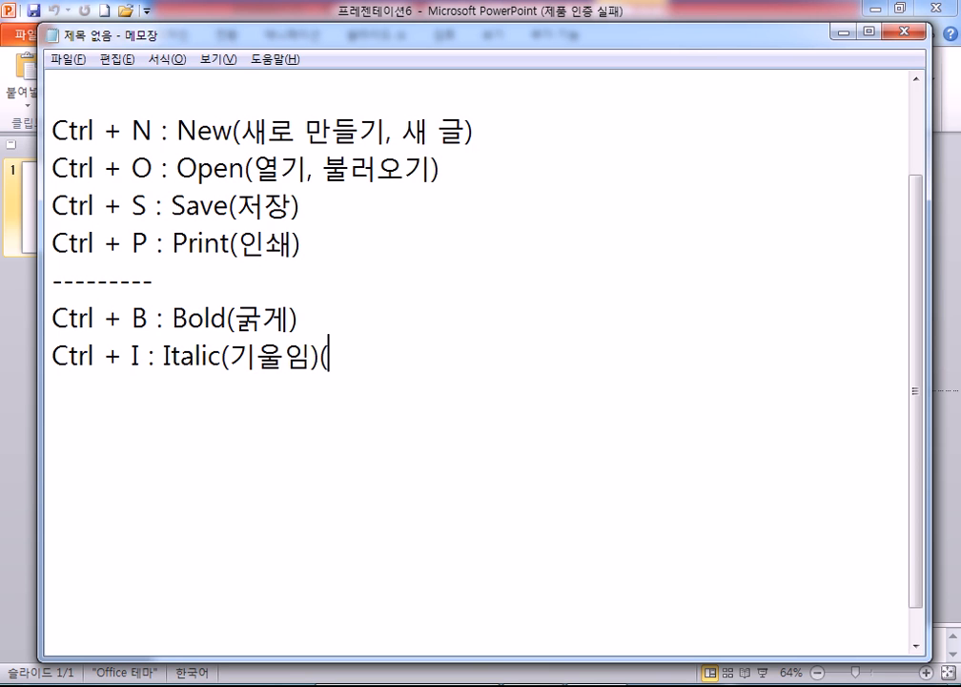
key(Return)
Step: Add the line "Ctrl + U : Under Line(밑줄)" followed by a second separator line of nine hyphens
text(Ctrl )
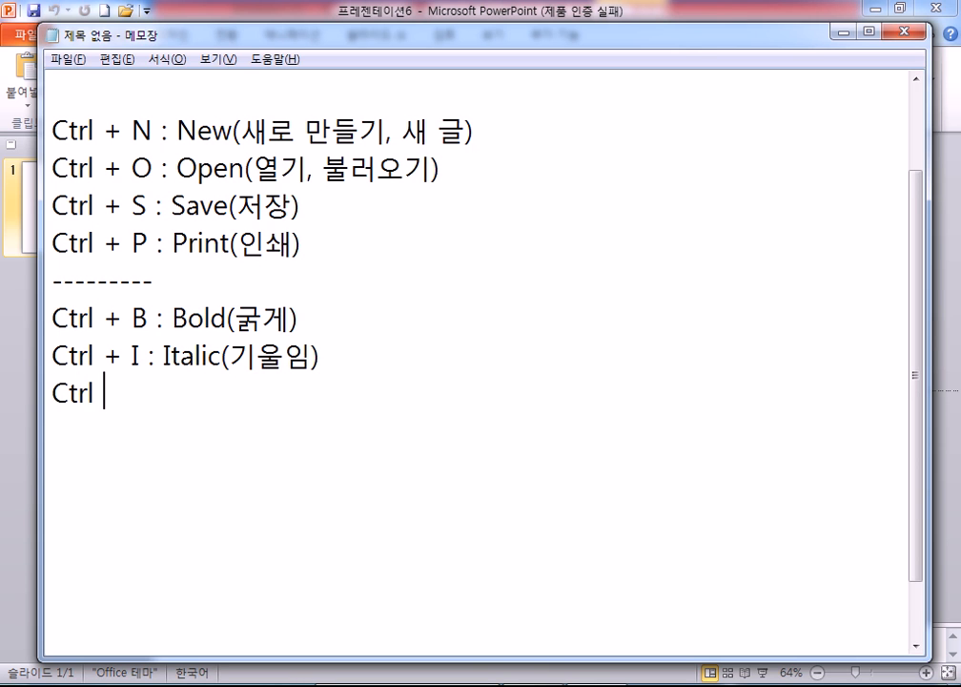
text(+ U : Under)
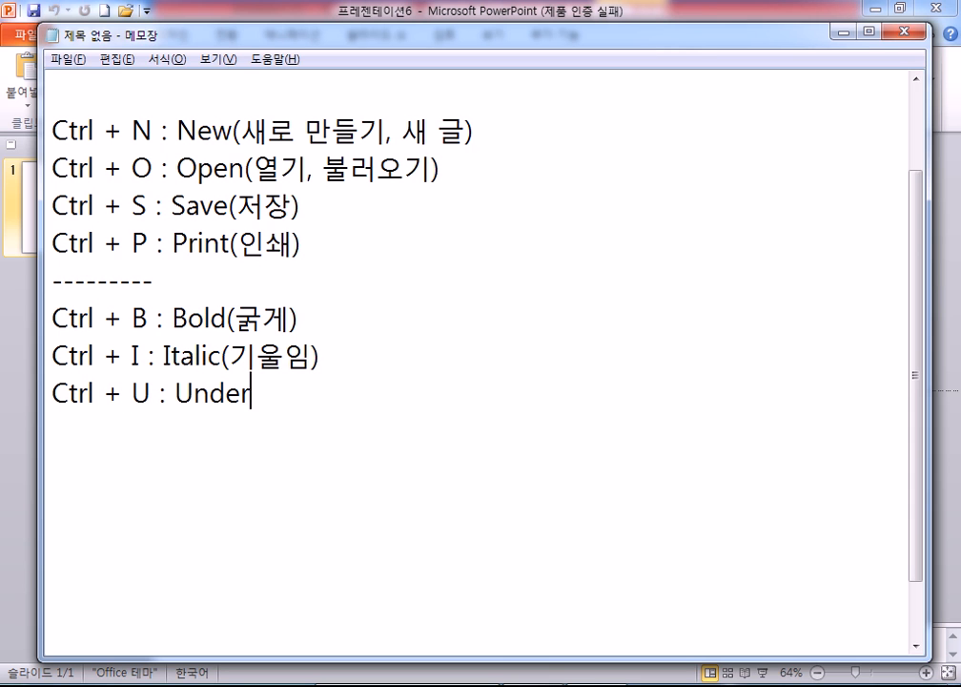
text( Line()
key(Hangul)
text(미ㅌ줄))
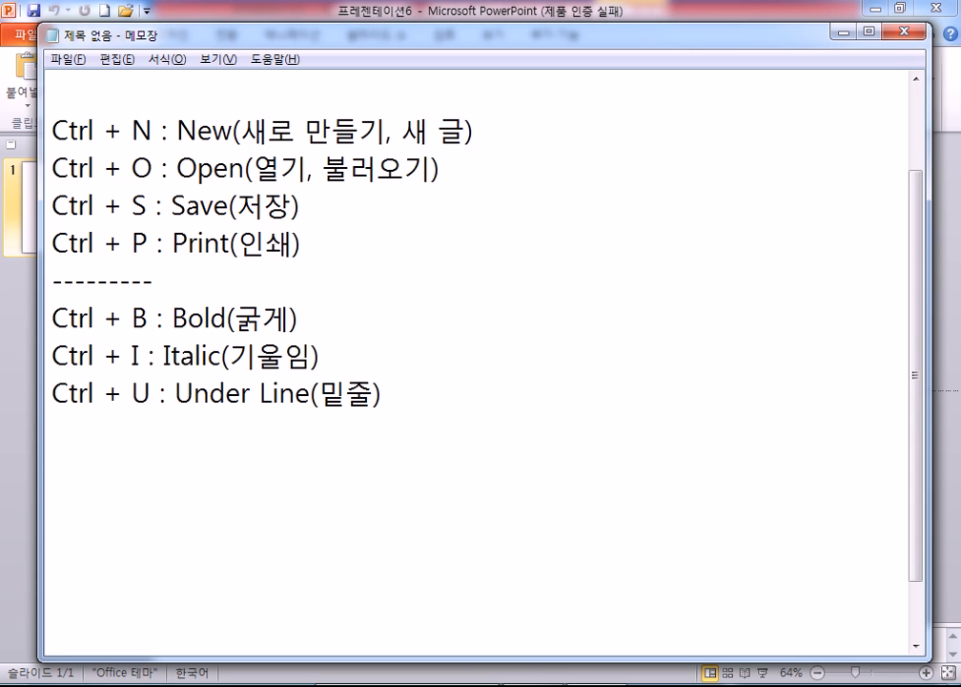
key(Return)
text(---------)
key(Return)
Step: Write "Ctrl + C : 복사" on the line below the second separator
text(Ctrl)
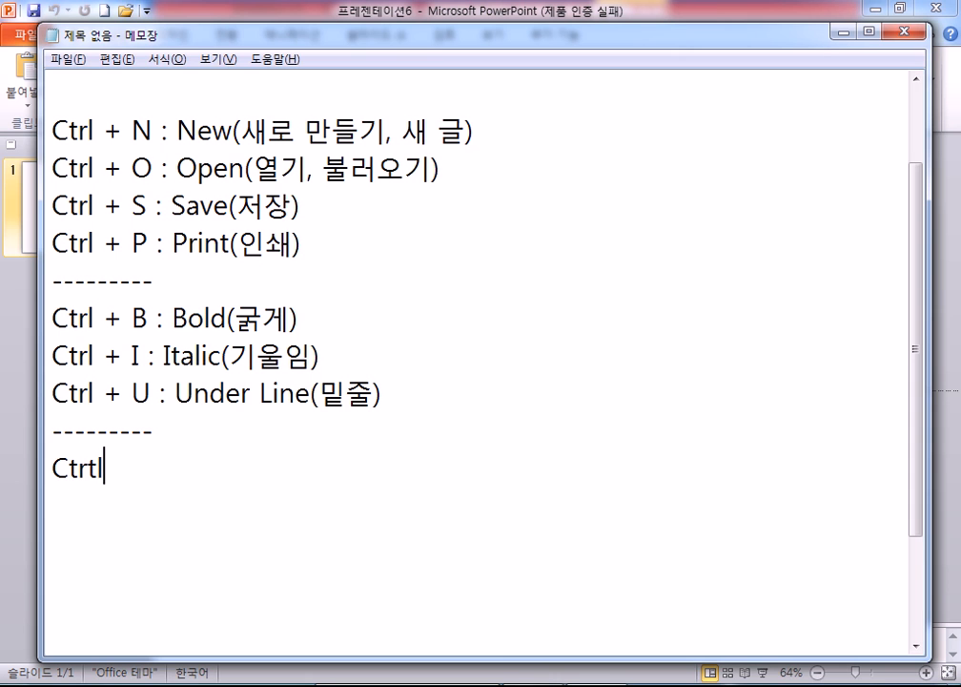
key(BackSpace)
text(+)
scroll(327, 350, down, 1)
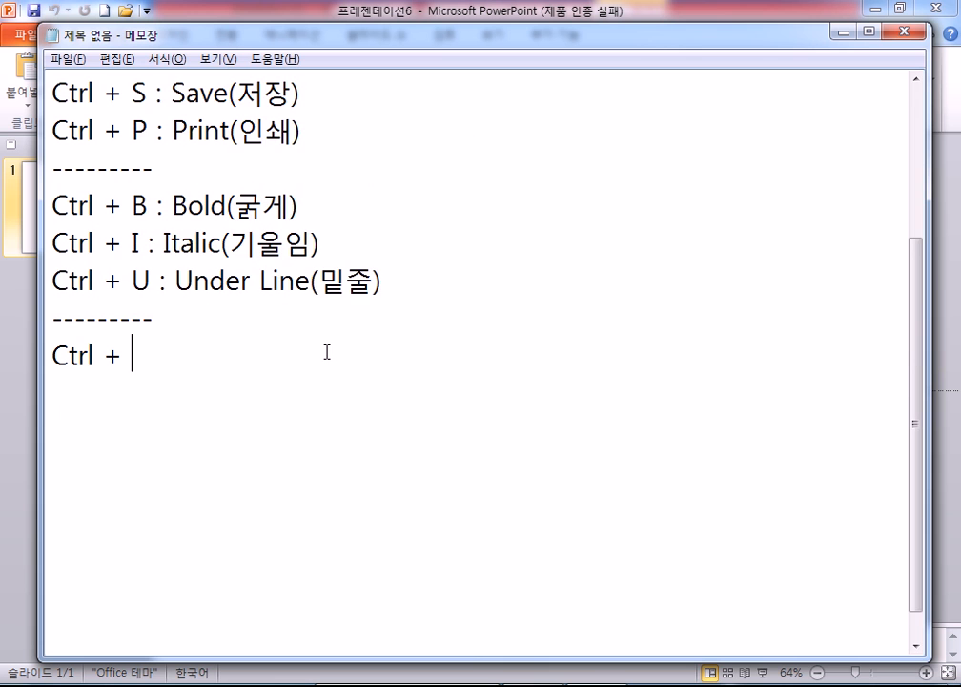
scroll(340, 355, up, 1)
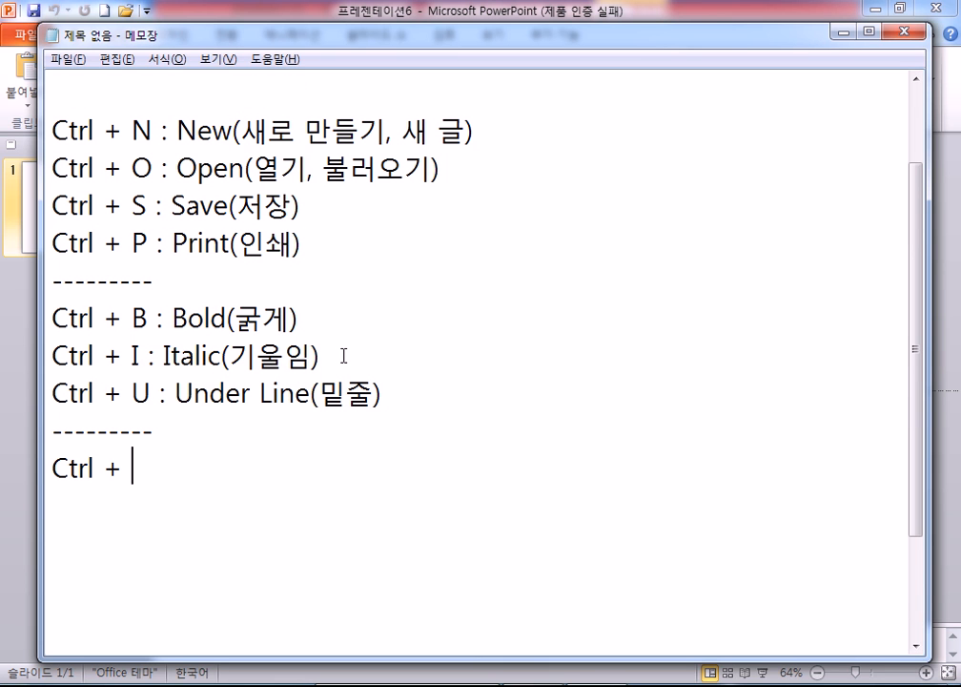
text(C : 보복사)
key(Return)
Step: Write "Ctrl + X : 잘라내기, 오려두기" below the copy shortcut and add several blank lines after it
text(Ctrl + X : )
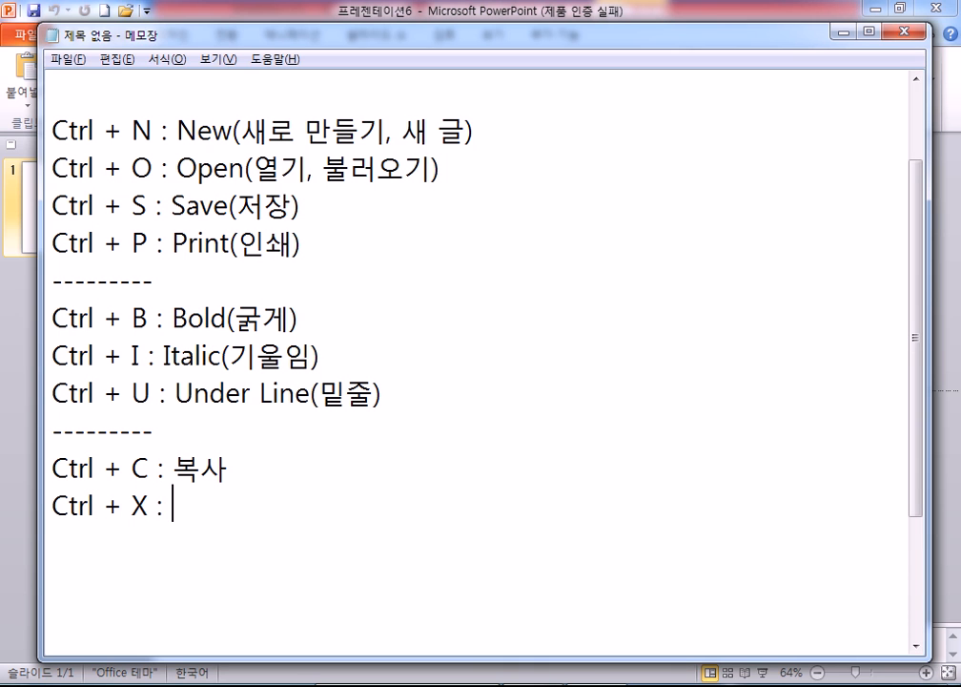
text(잘라)
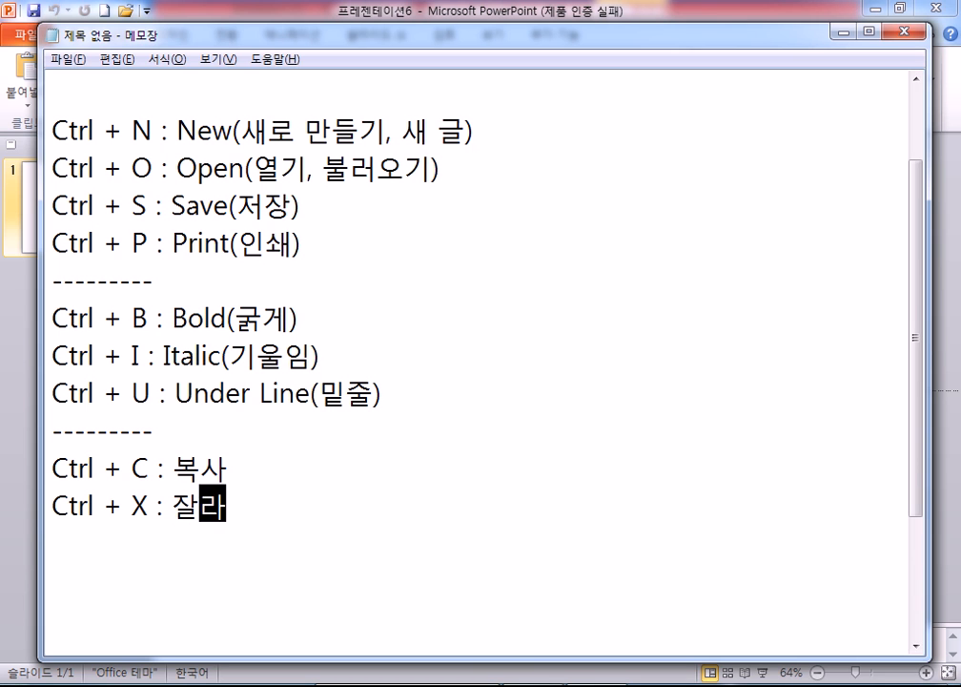
text(내기, 오려두기)
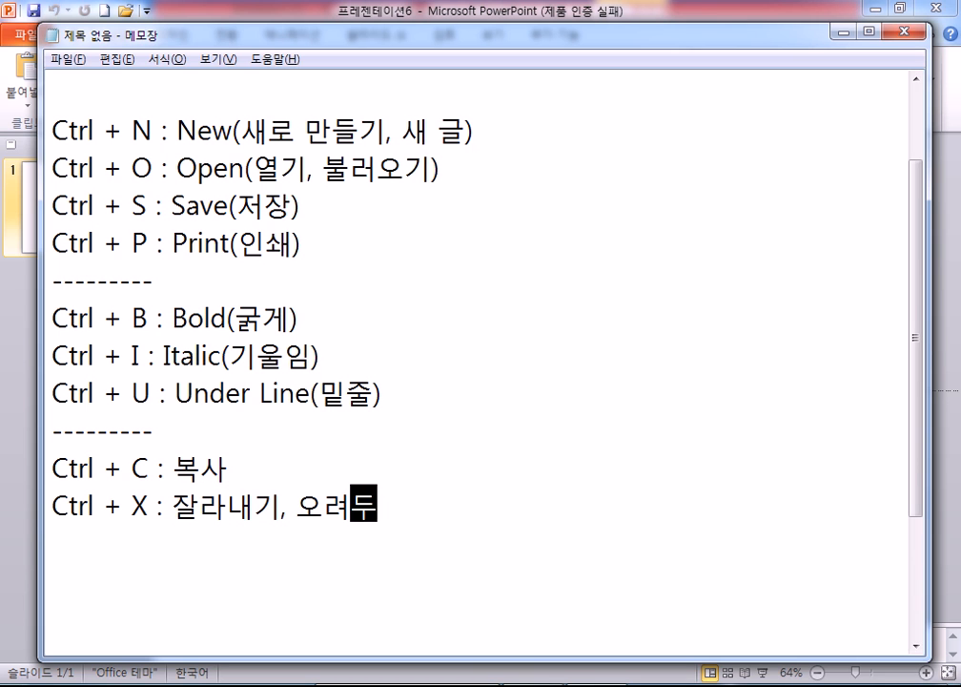
key(Return)
key(Return)
key(Return)
key(Return)
key(Return)
key(Return)
key(Return)
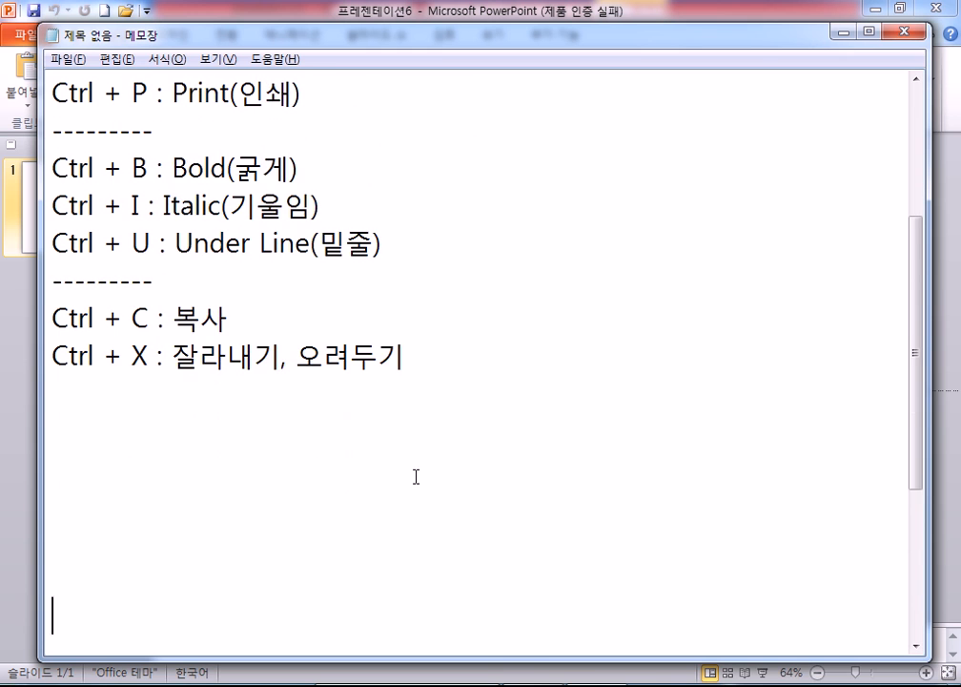
Step: Write "Ctrl + V : 붙여넣기, 붙이기" on the line directly below the cut shortcut
scroll(286, 420, down, 1)
click(75, 279)
scroll(107, 303, up, 1)
text(Ctrl 9+)
key(BackSpace)
key(BackSpace)
text(+ Y)
key(BackSpace)
text(V : 붙)
text(여넣기, 부)
text(ㅌ이기)
key(Return)
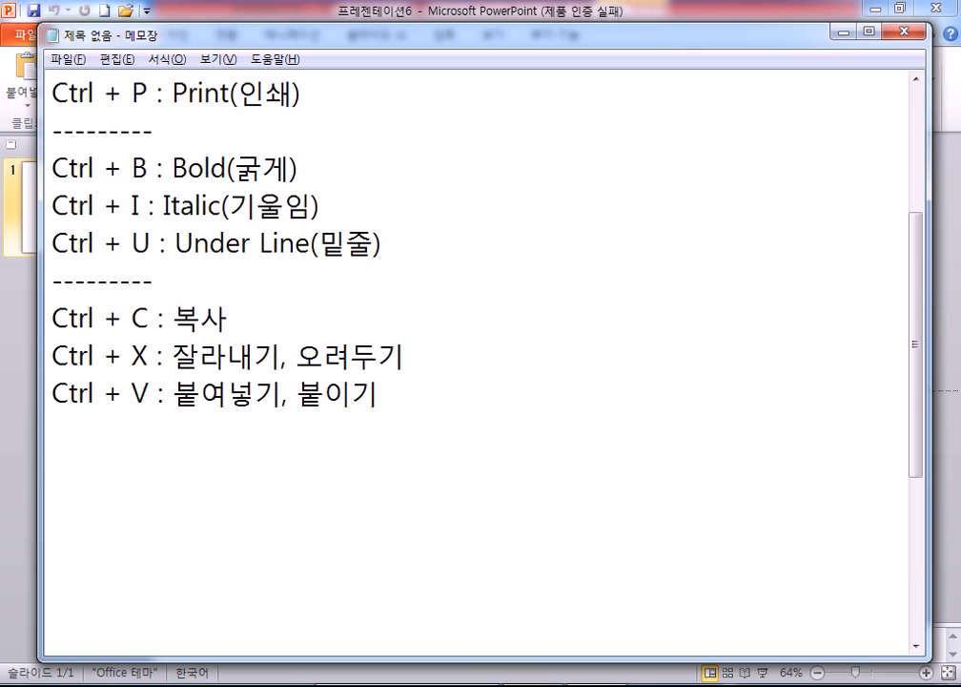
Step: Add a third separator line of nine hyphens and the line "Ctrl + Z : 실행취소, 되돌리기" below it
text(---------)
key(Return)
text(Ctrl + Z )
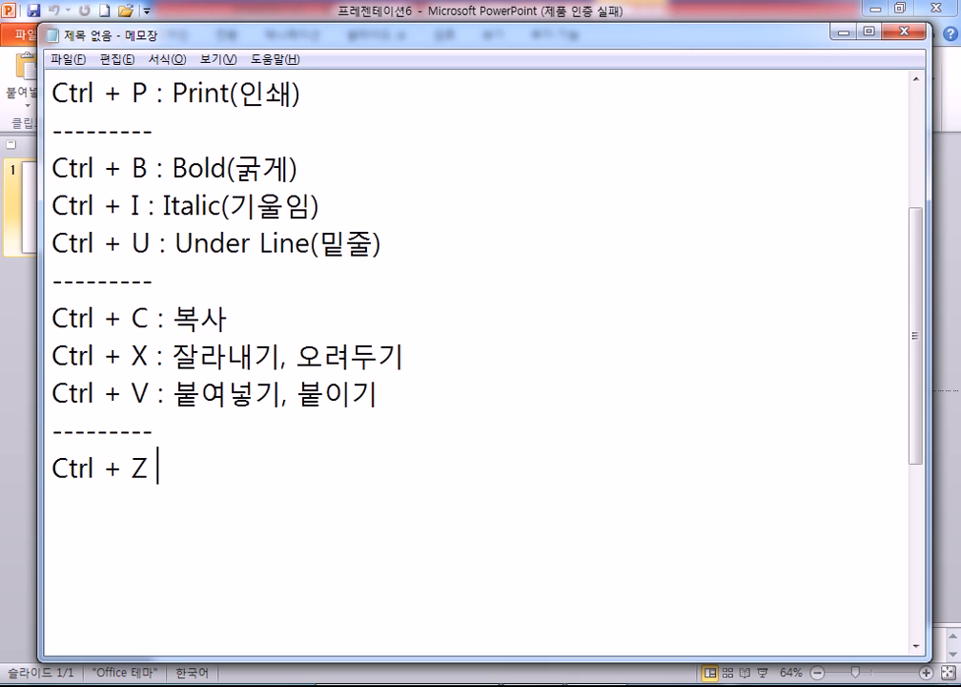
text(: 싫행취소)
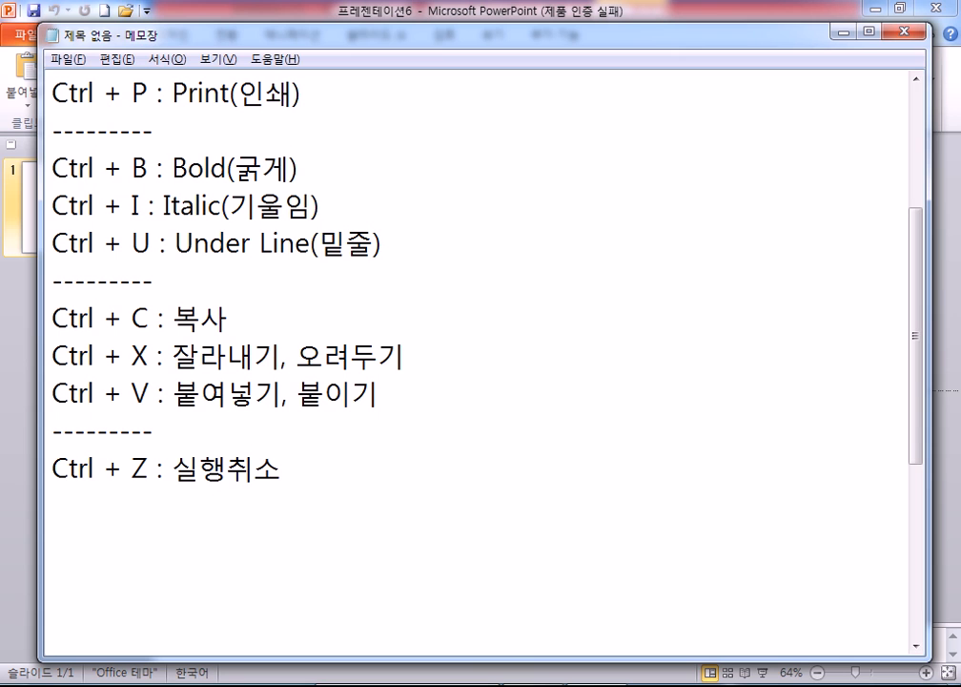
key(Return)
key(BackSpace)
text(, 두)
key(BackSpace)
text(되)
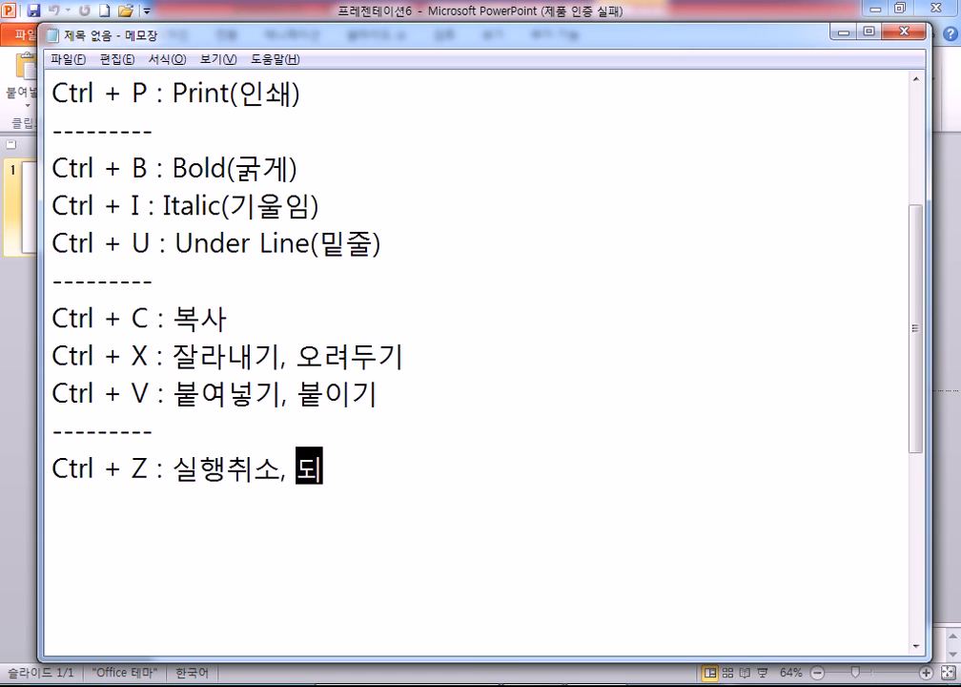
text(돌ㄹ리기)
key(Return)
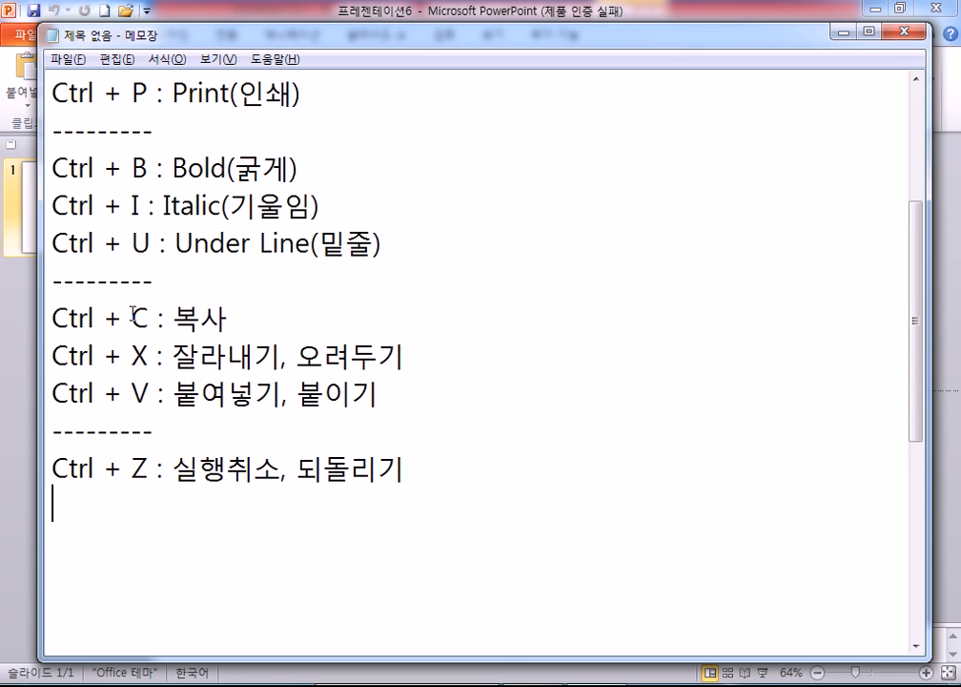
Step: Write "Ctrl + A : 전체선택" on the line below the undo shortcut
click(120, 59)
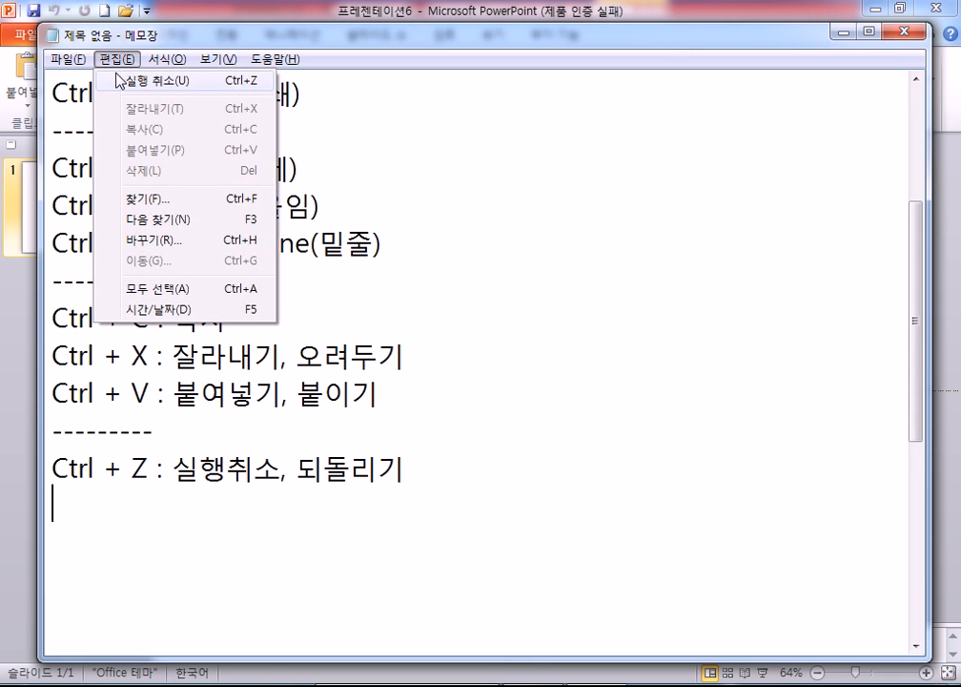
click(120, 497)
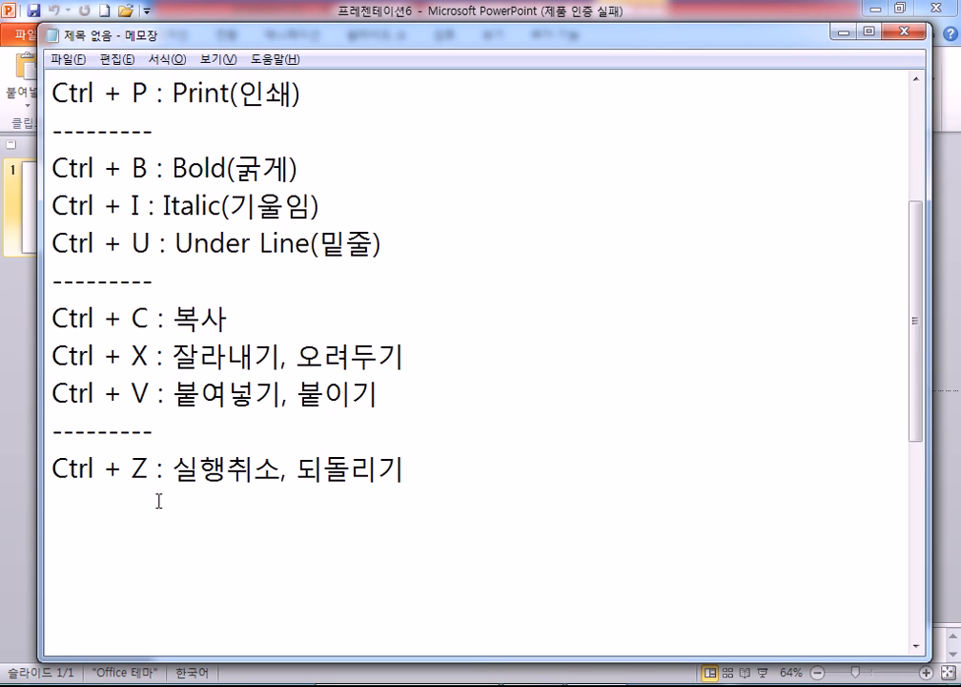
text(Ctrla +)
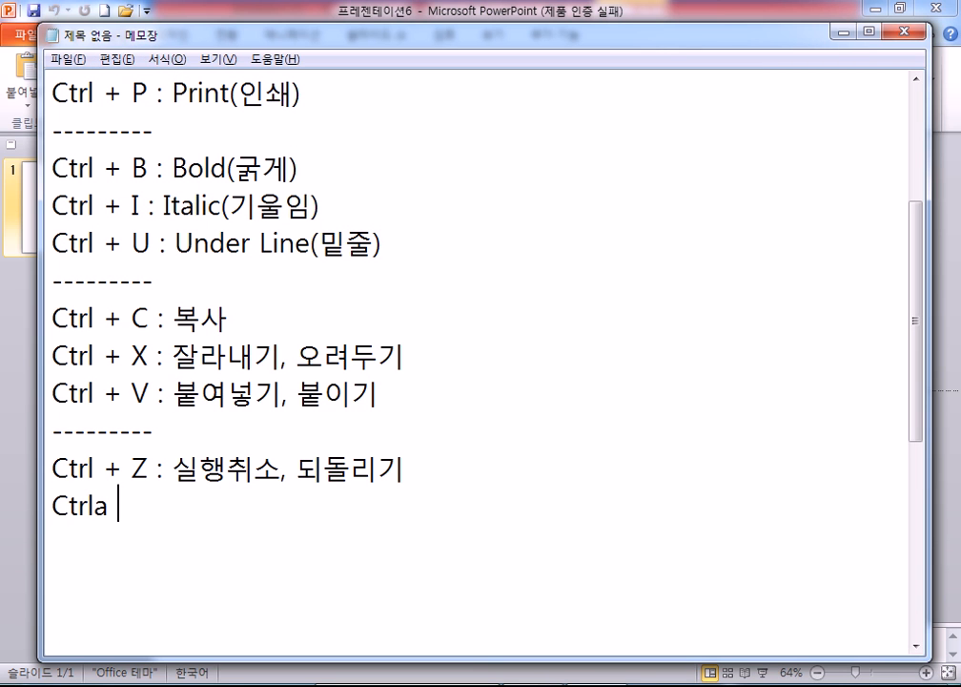
key(BackSpace)
key(BackSpace)
key(BackSpace)
key(BackSpace)
text(+ A : 저)
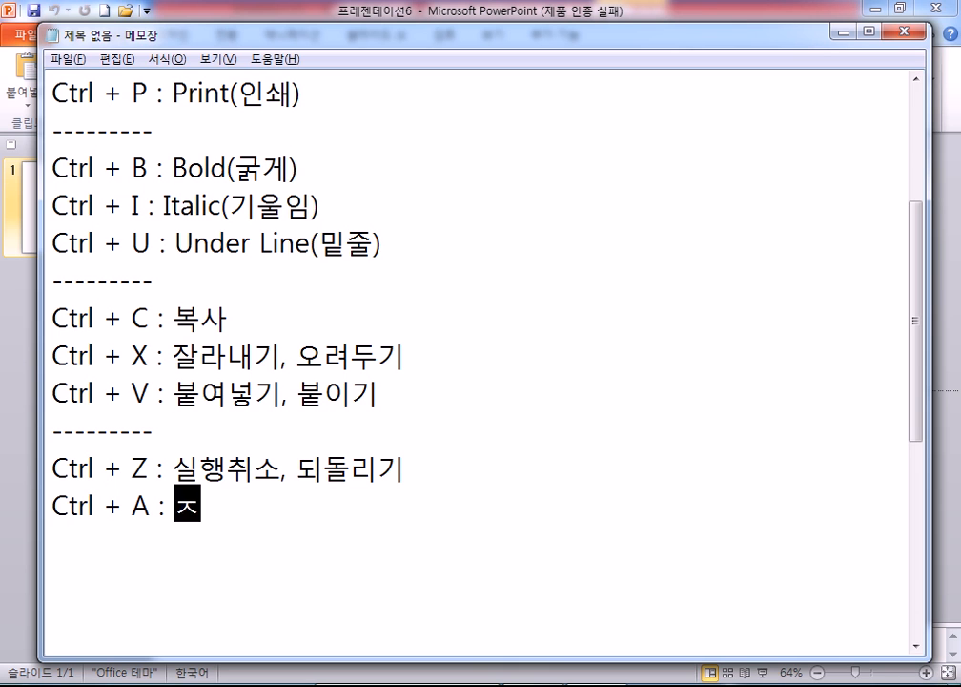
text(전체선택)
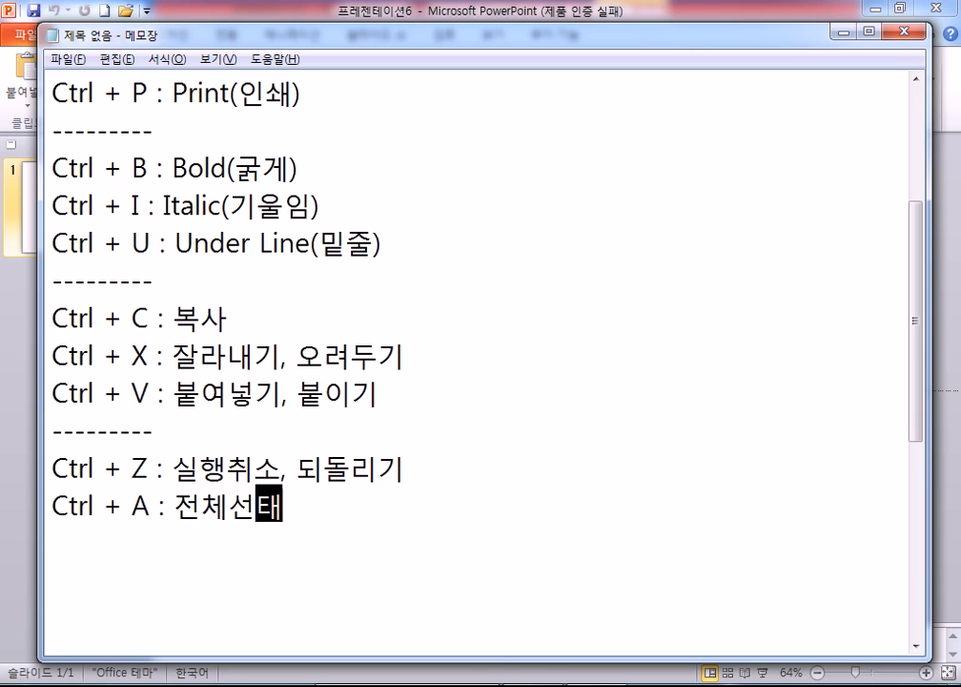
Step: Start a new line below the select-all shortcut and review the copy, cut, paste and file shortcut groups in the note
key(Return)
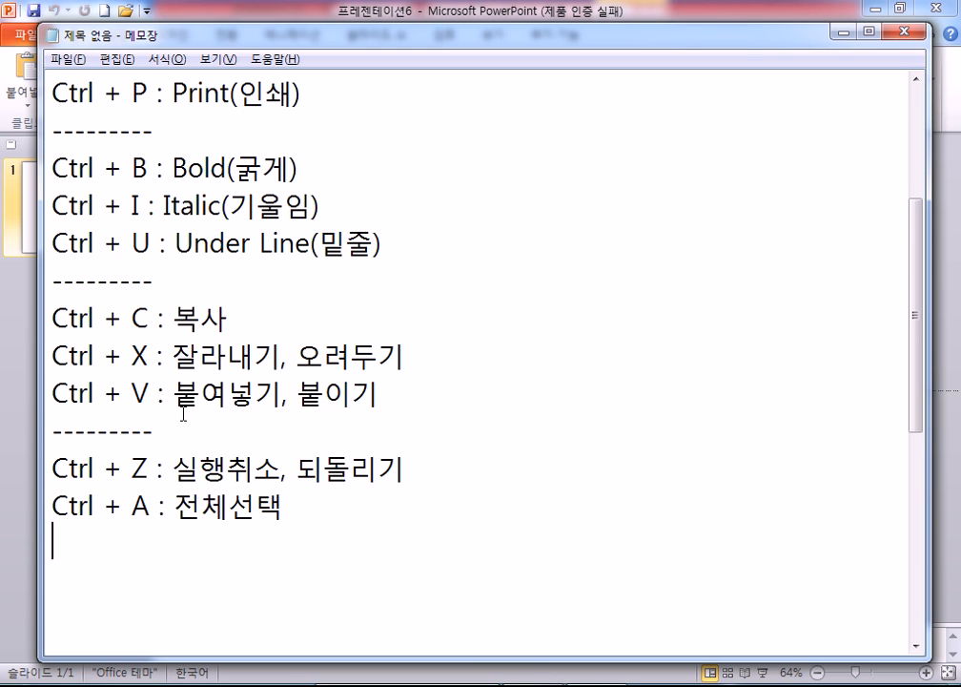
scroll(183, 413, up, 1)
scroll(143, 295, down, 1)
drag(56, 318, 448, 407)
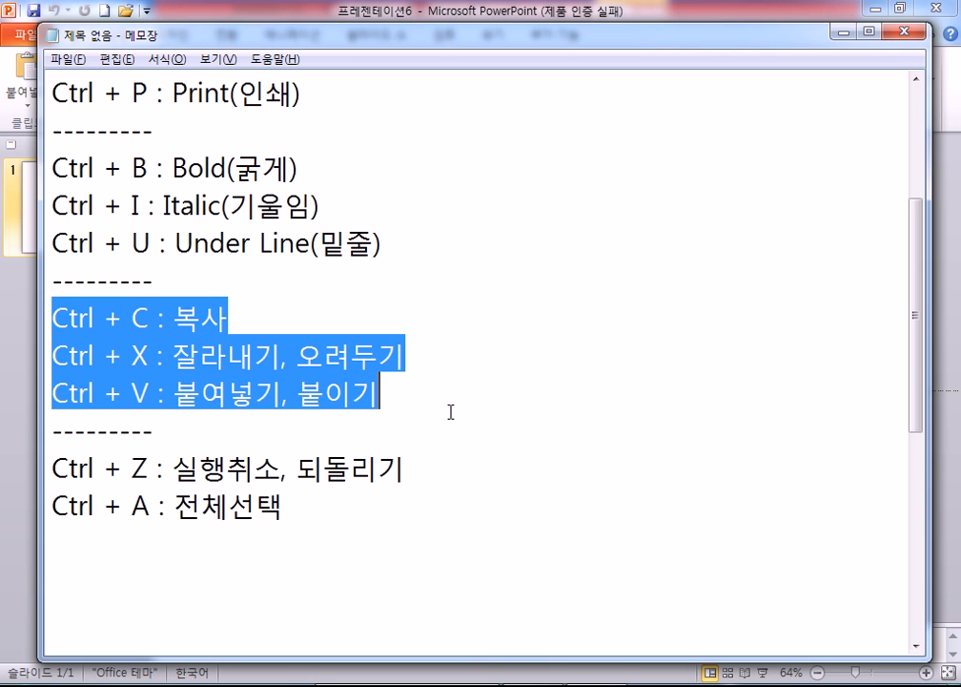
scroll(439, 408, up, 2)
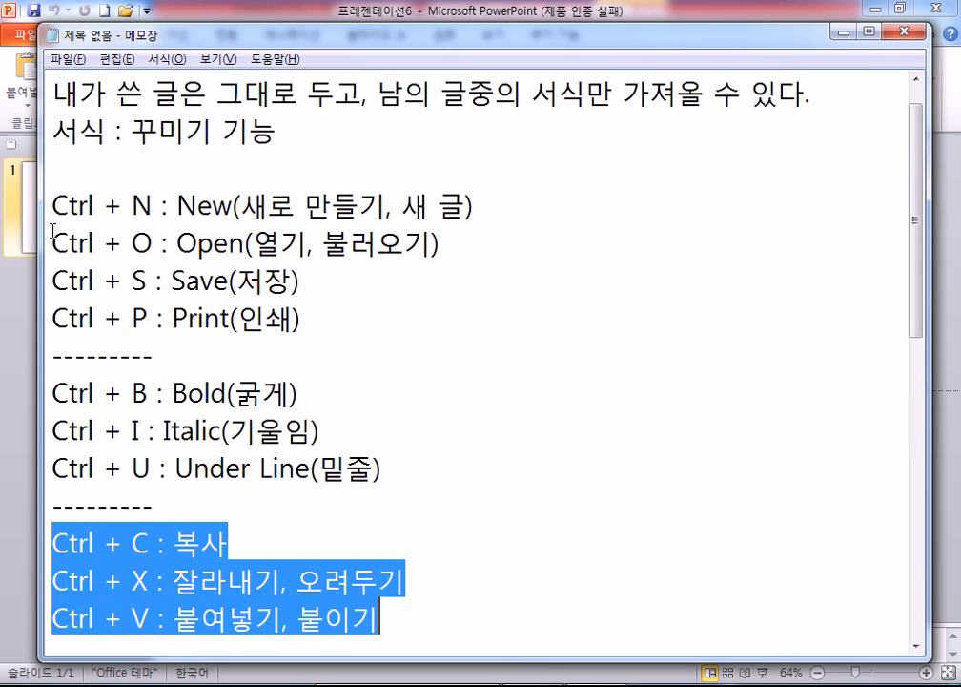
drag(55, 205, 303, 318)
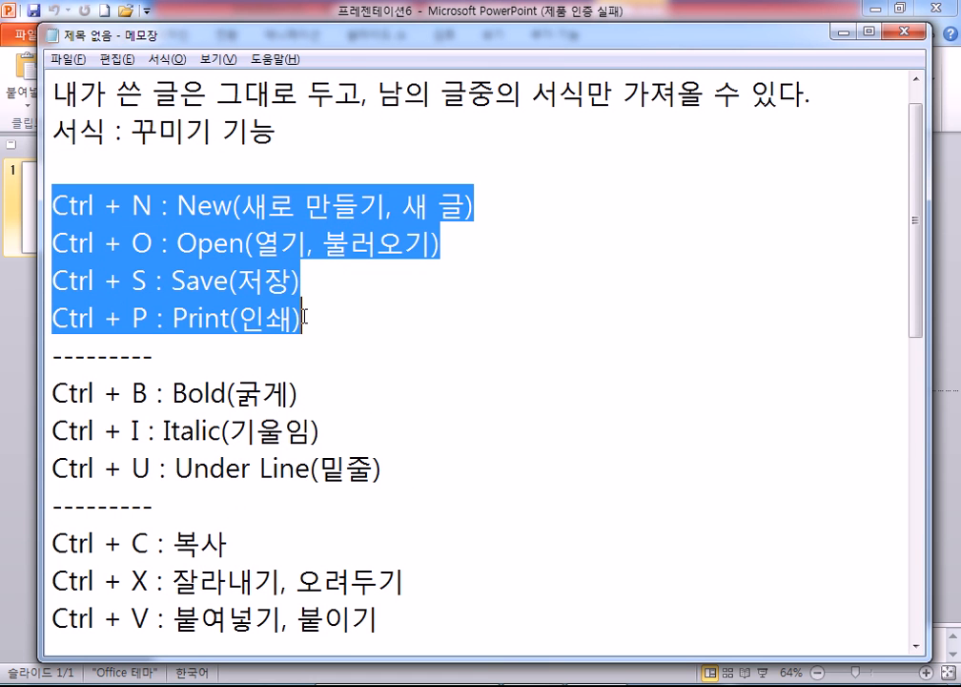
click(197, 318)
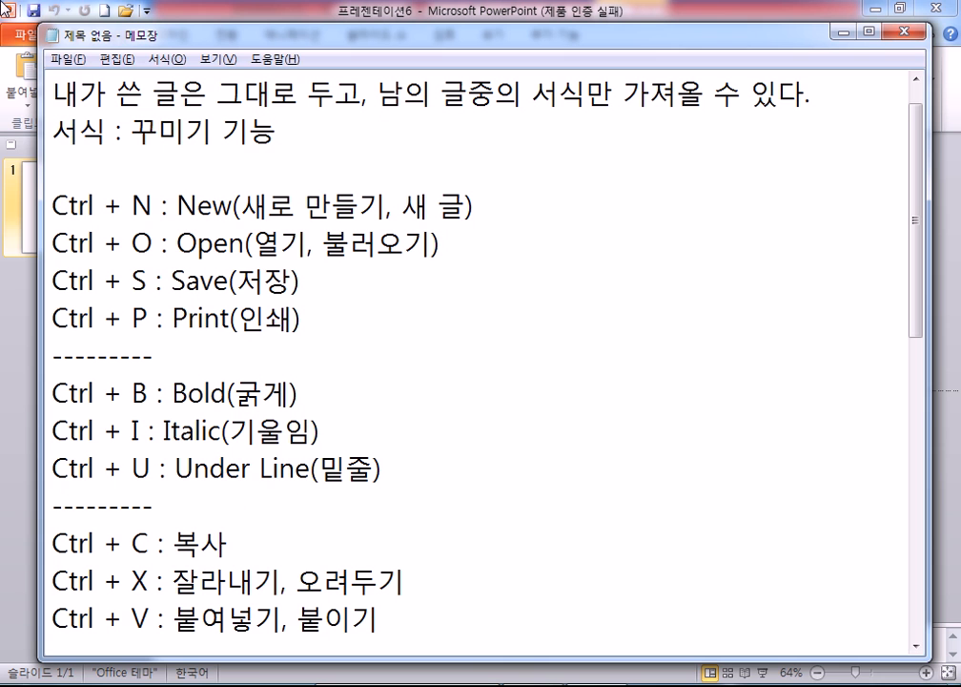
Step: Examine the shortcut keys listed beside Notepad's file and edit commands and return to the end of the note
click(63, 59)
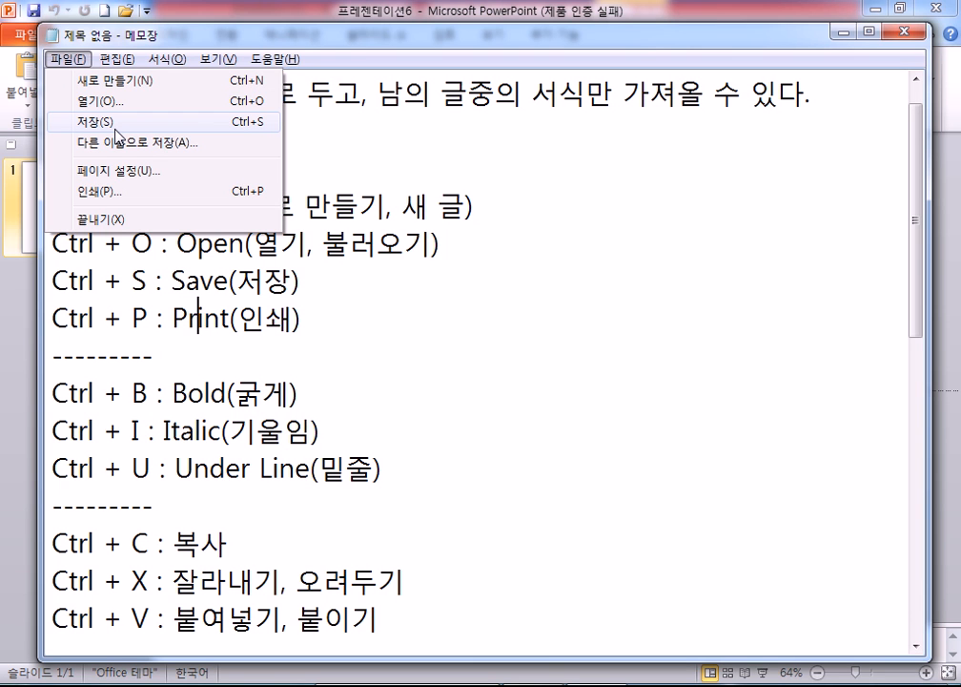
mouse_move(168, 59)
mouse_move(116, 59)
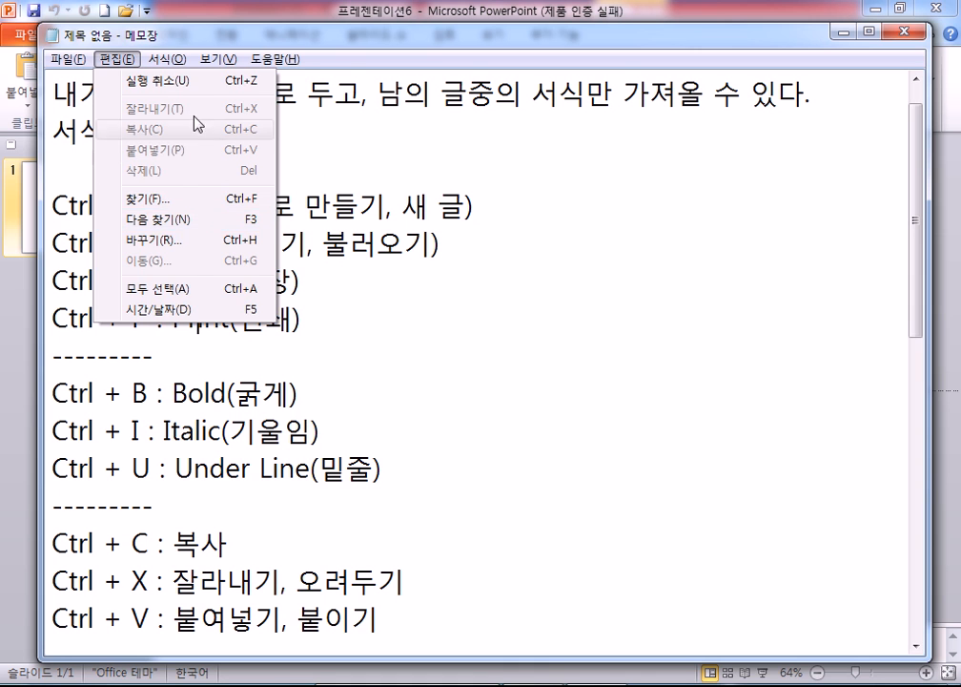
mouse_move(278, 60)
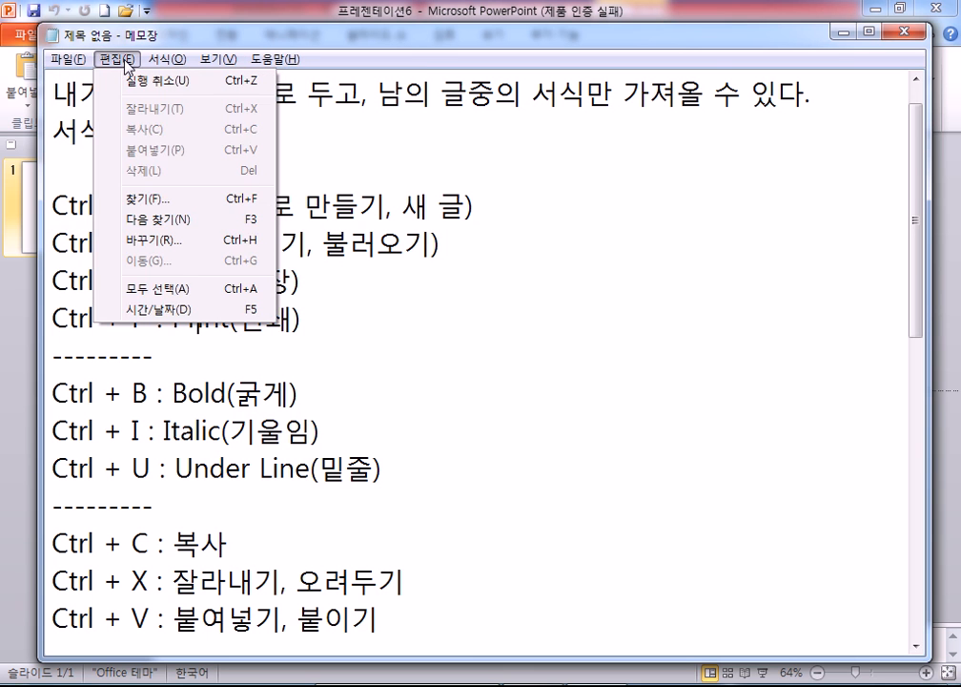
click(138, 227)
scroll(176, 424, down, 3)
click(103, 442)
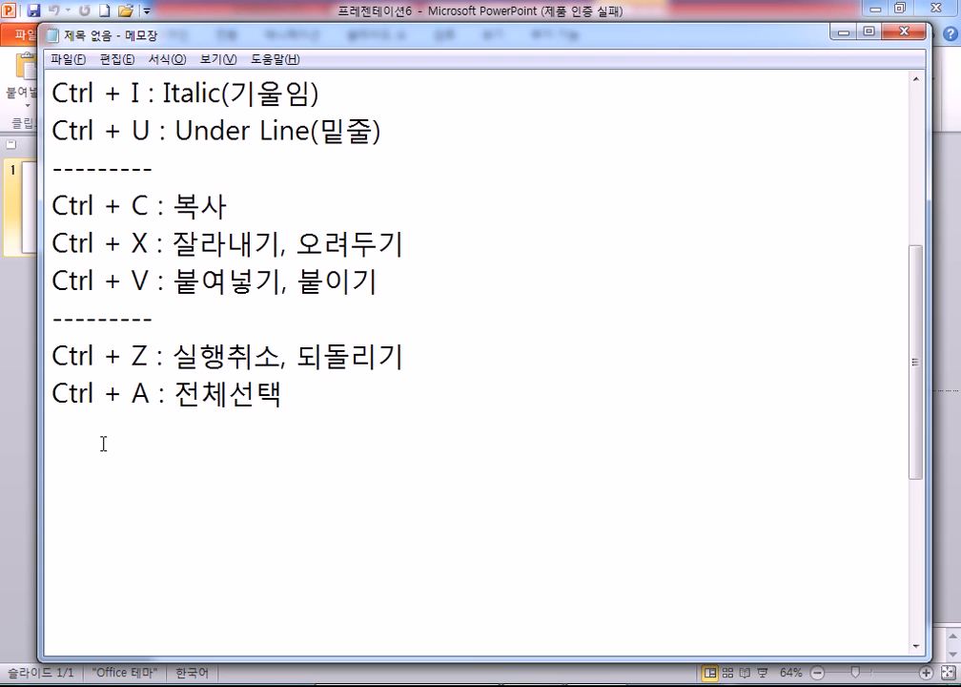
Step: Switch to PowerPoint and align the title placeholder text left, right, and left again
key(alt+Tab)
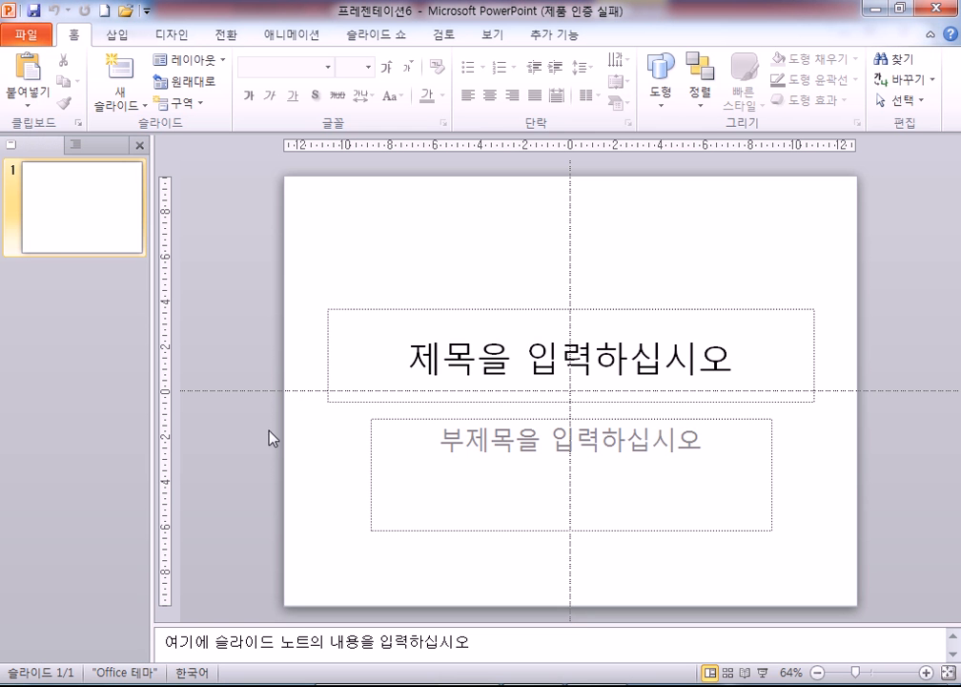
click(372, 309)
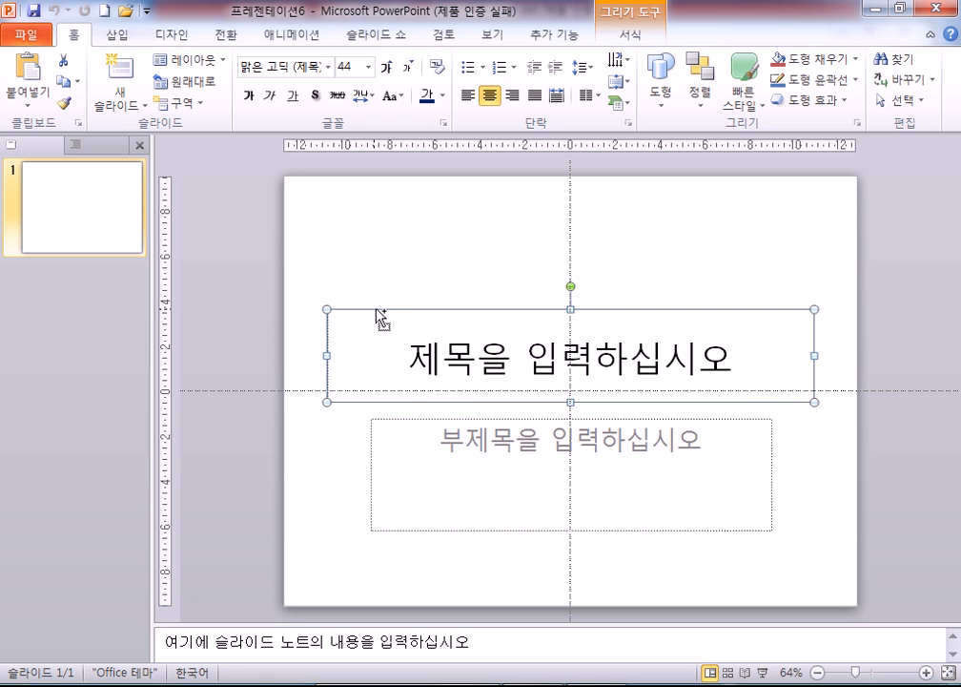
key(ctrl+l)
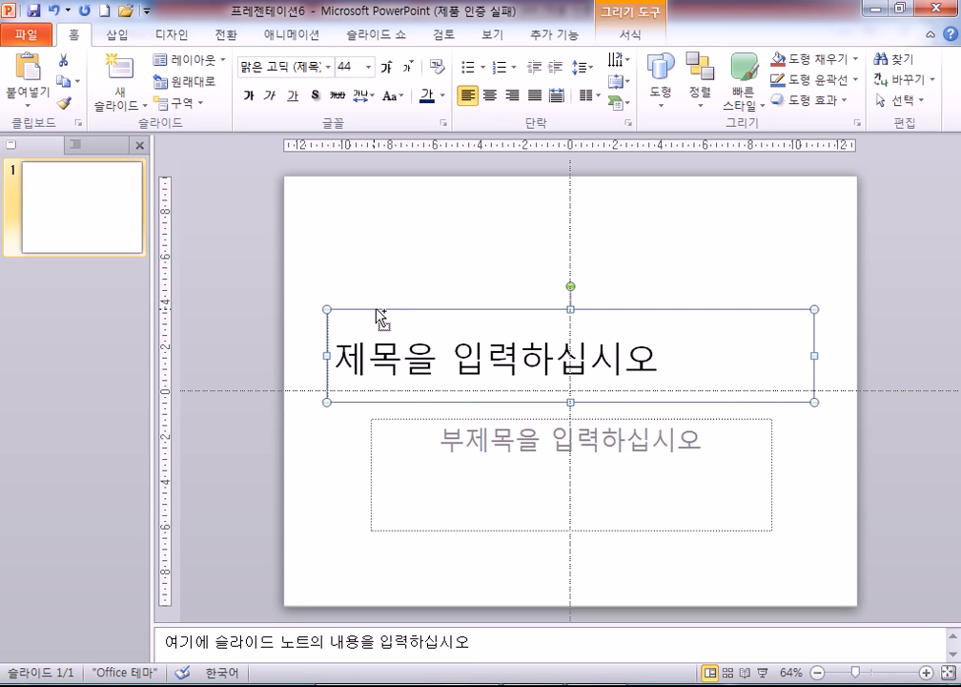
key(ctrl+r)
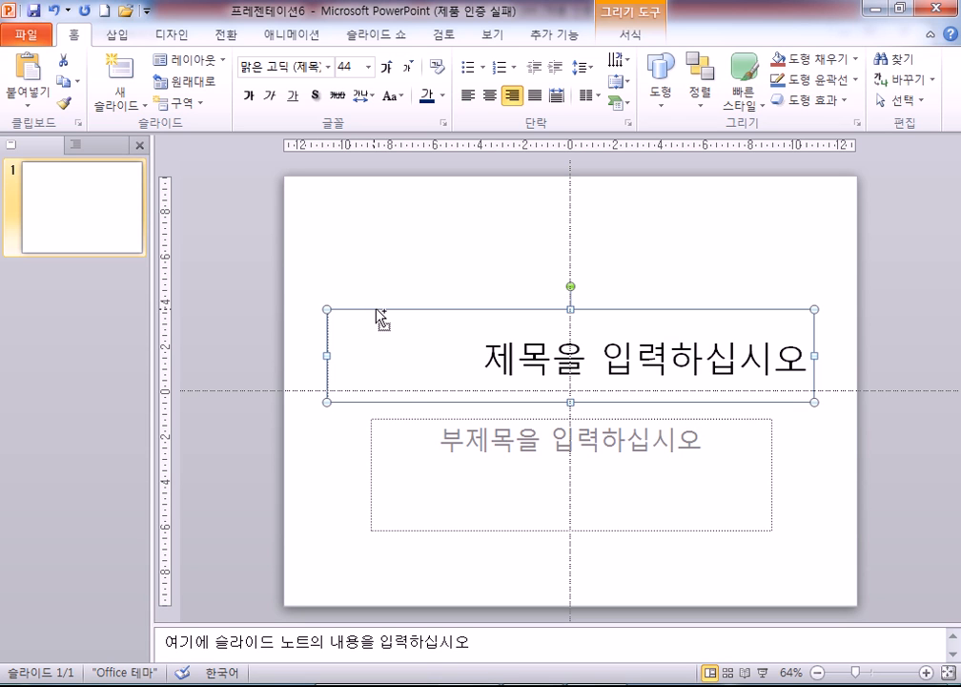
key(ctrl+l)
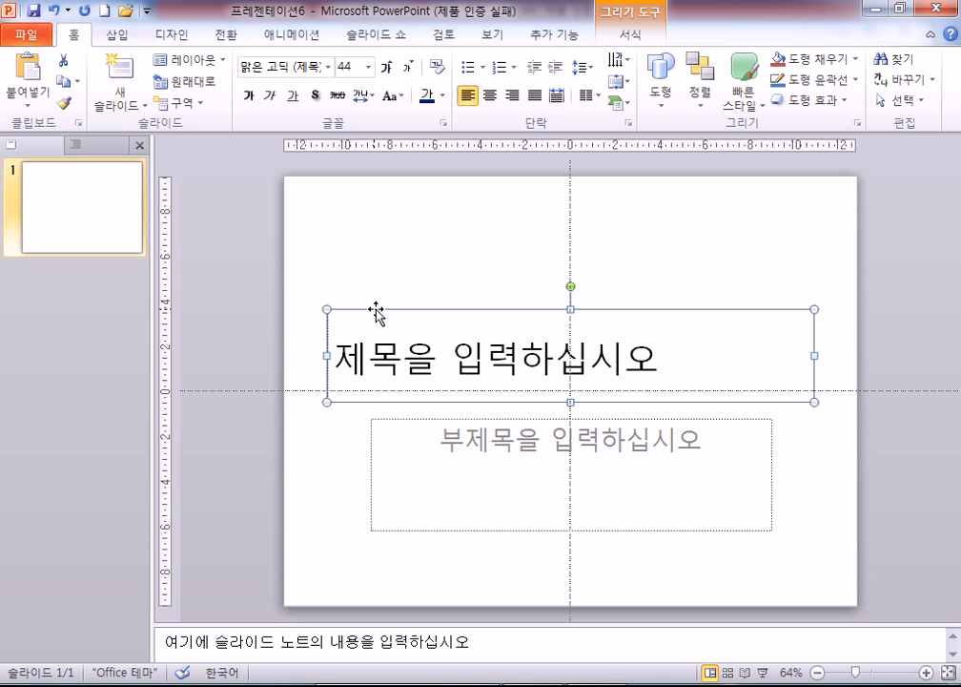
Step: Check the shortcut note, apply underline, italic and bold to the title placeholder, and remove all three formats
key(alt+Tab)
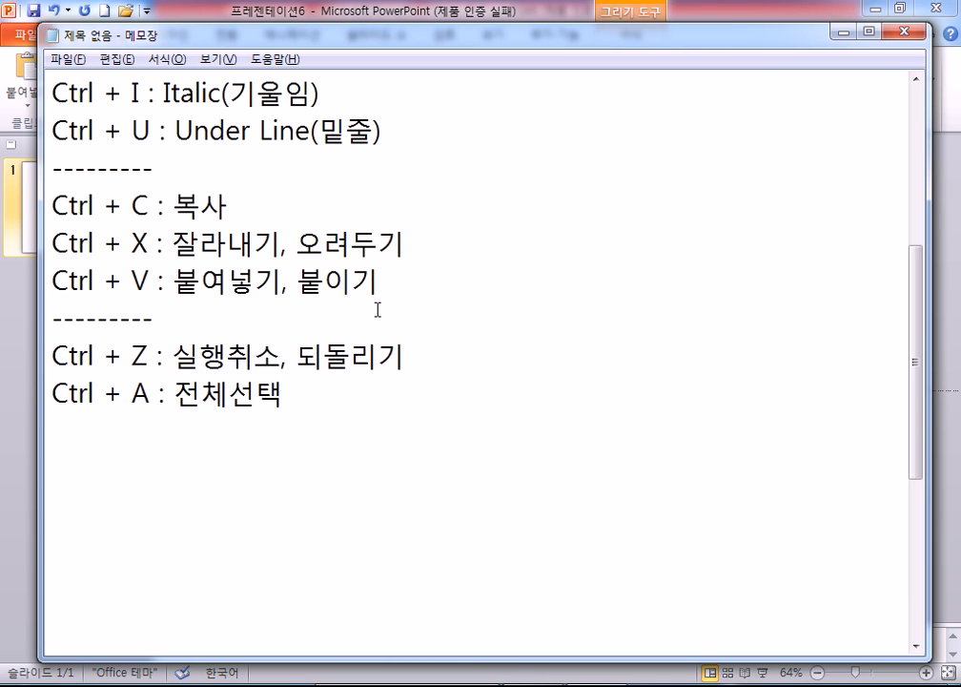
key(alt+Tab)
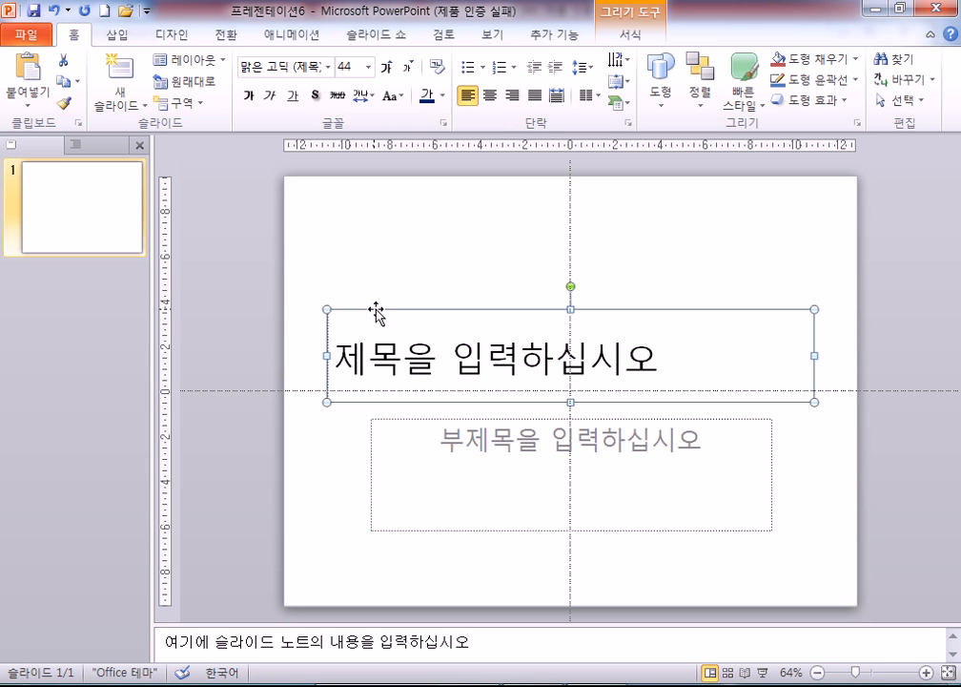
key(ctrl+u)
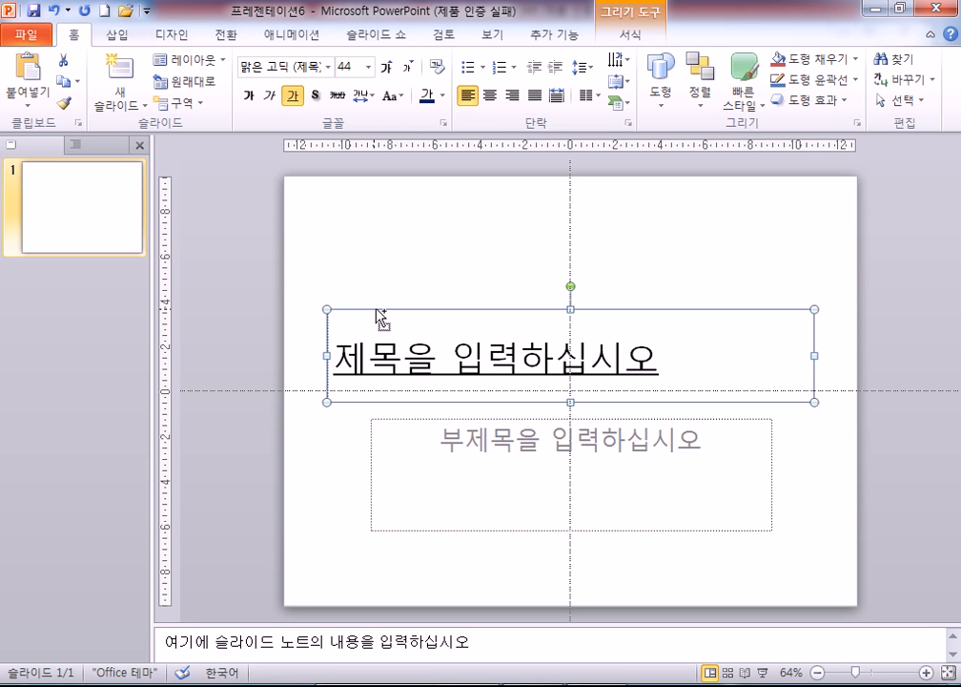
key(ctrl+i)
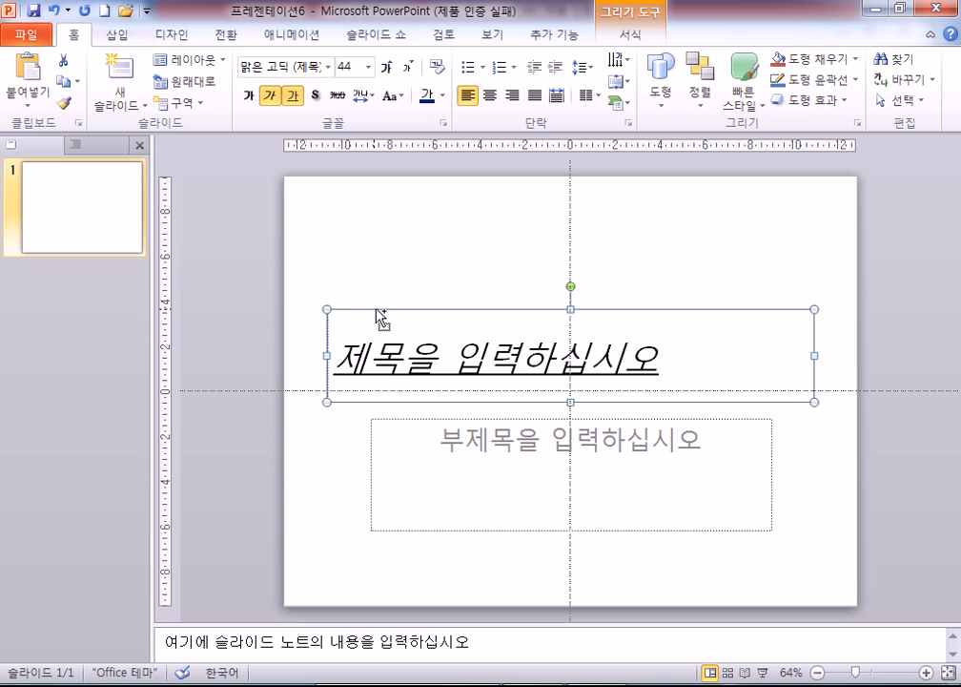
key(ctrl+b)
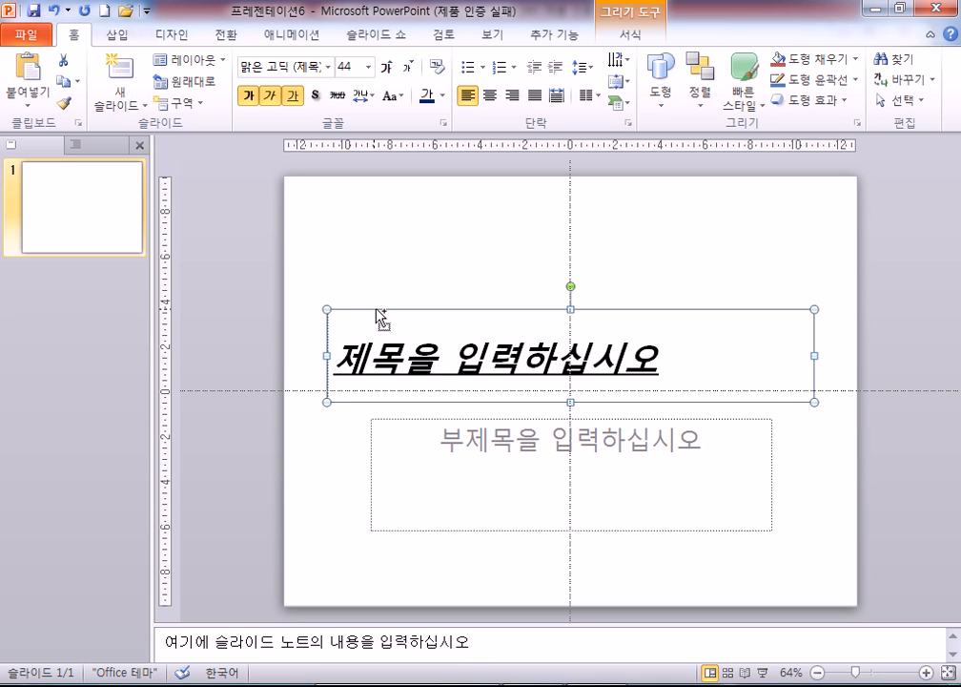
key(ctrl+b)
key(ctrl+u)
key(ctrl+i)
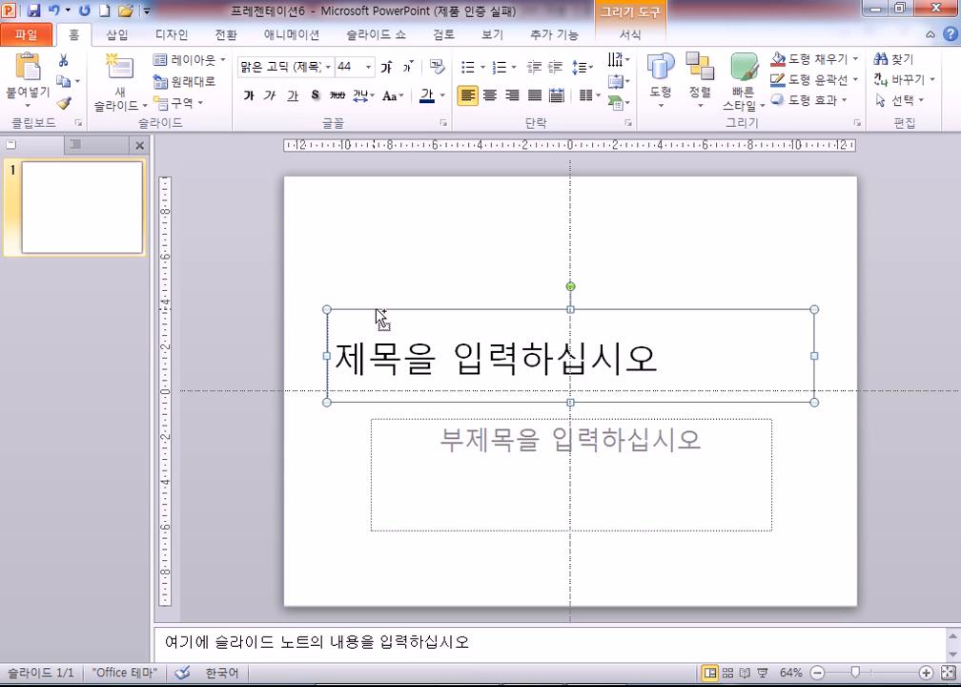
key(alt+F4)
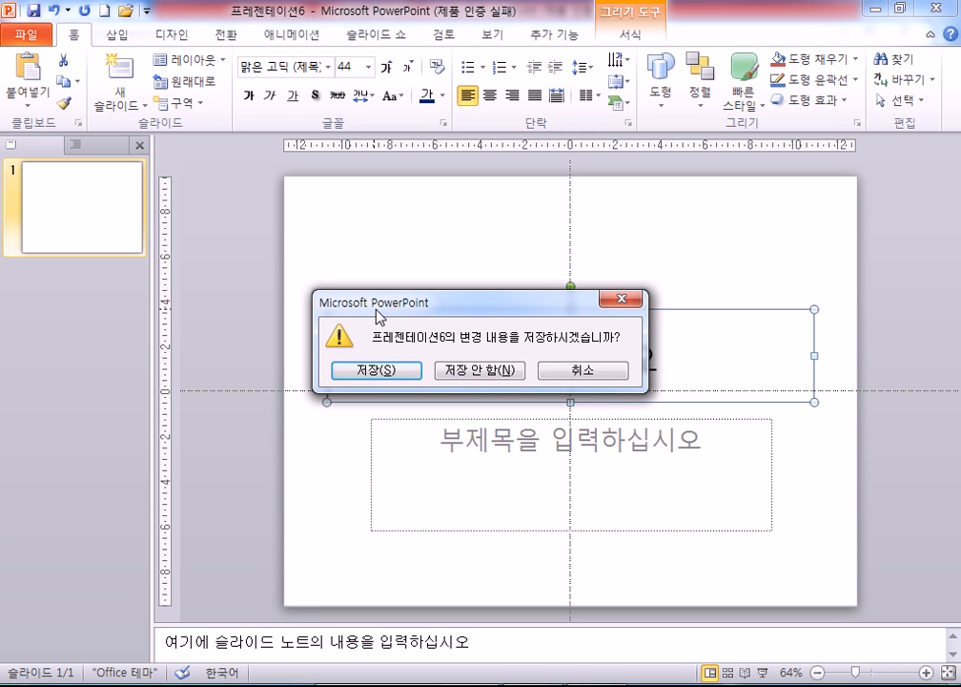
key(Escape)
key(alt+F4)
key(Escape)
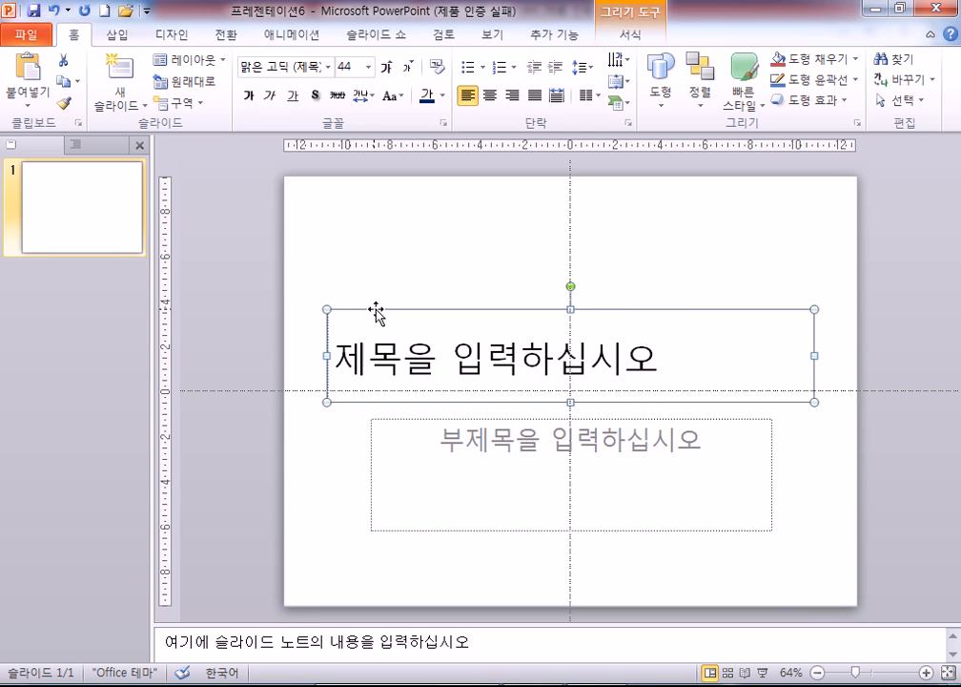
click(116, 38)
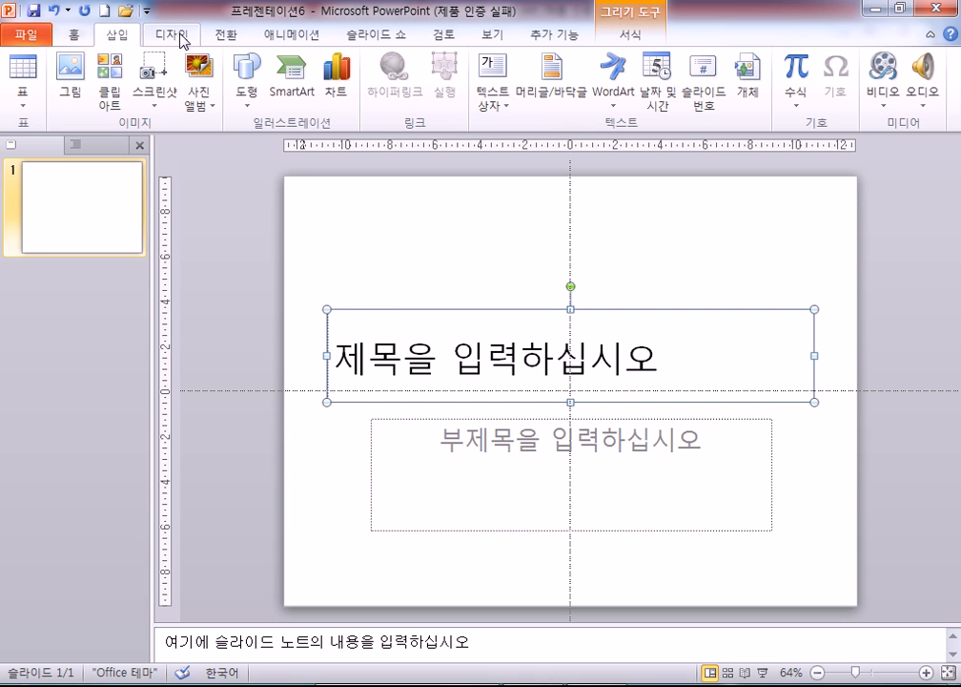
click(73, 35)
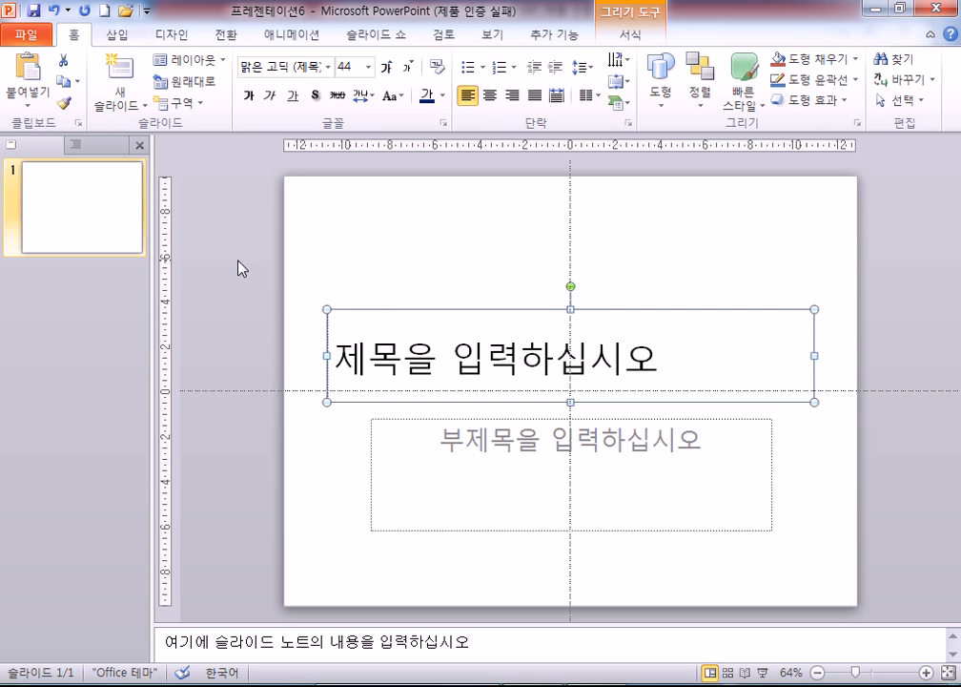
Step: Align the title text right, open and dismiss its Font dialog, and centre the text
key(ctrl+r)
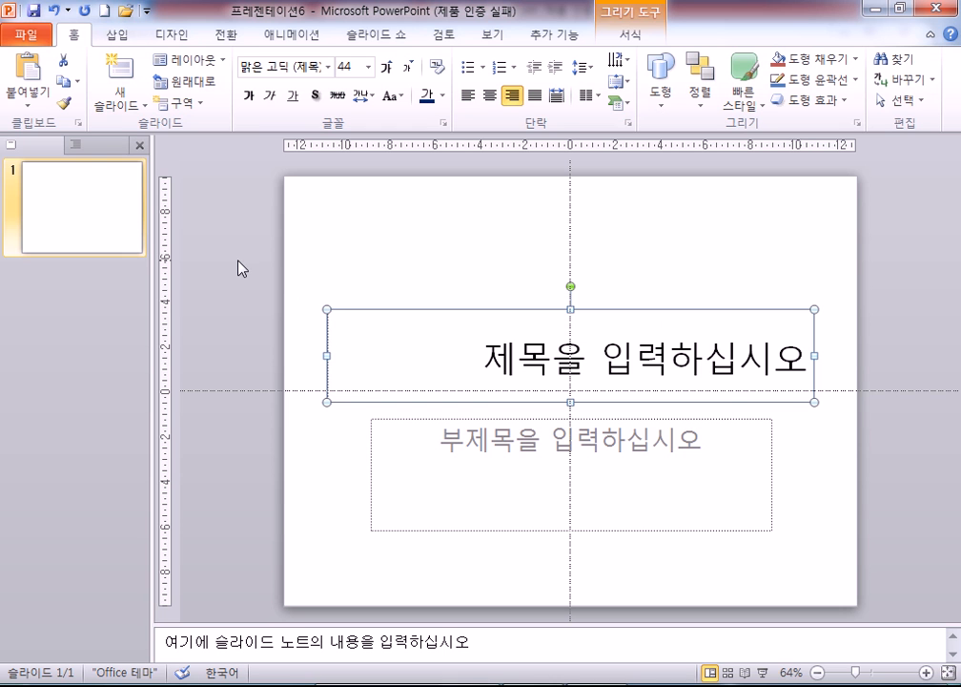
key(ctrl+t)
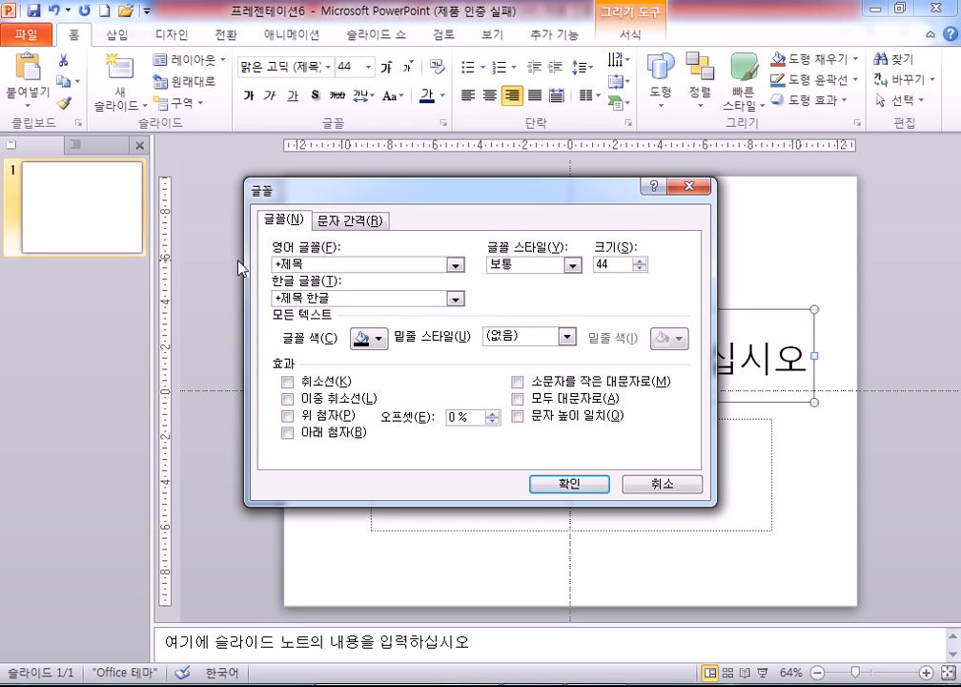
key(Escape)
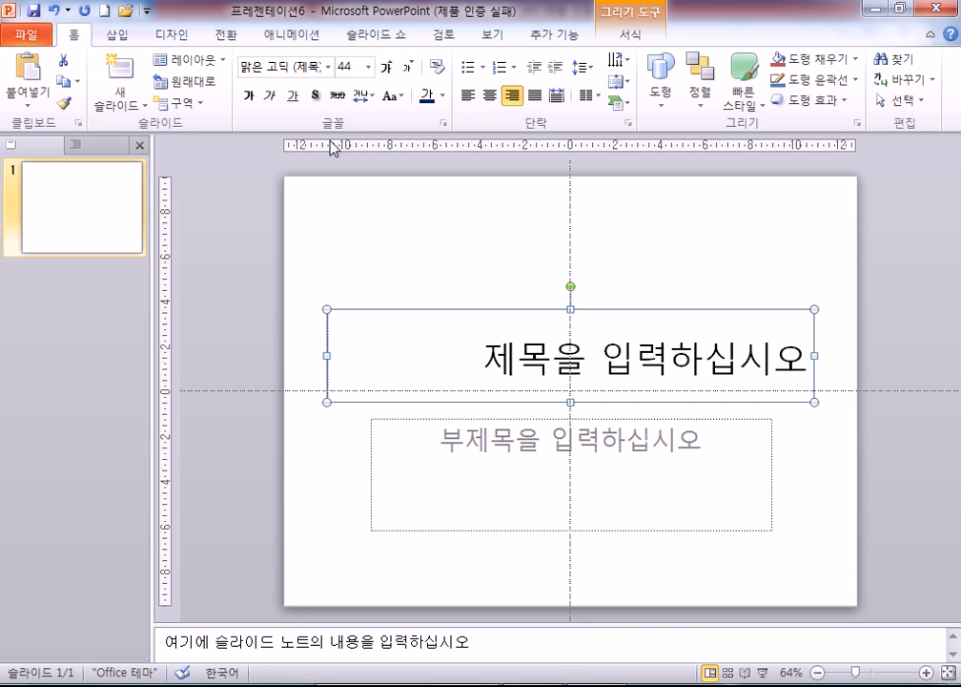
click(489, 95)
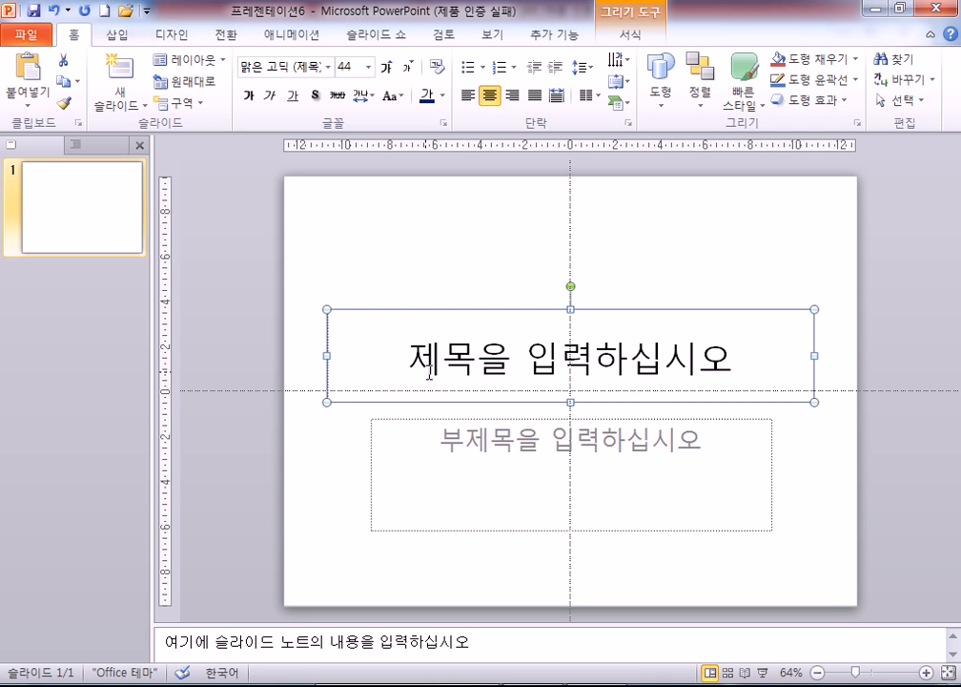
Step: Deselect the placeholders and change the slide layout to 빈 화면 (Blank)
click(382, 258)
click(431, 436)
click(401, 334)
click(286, 242)
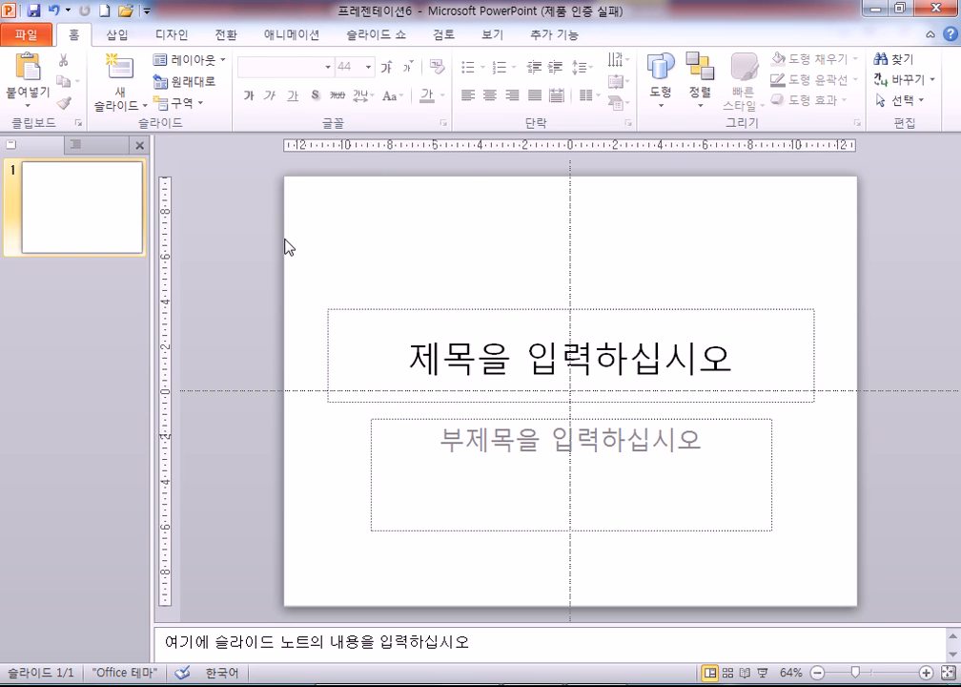
click(215, 63)
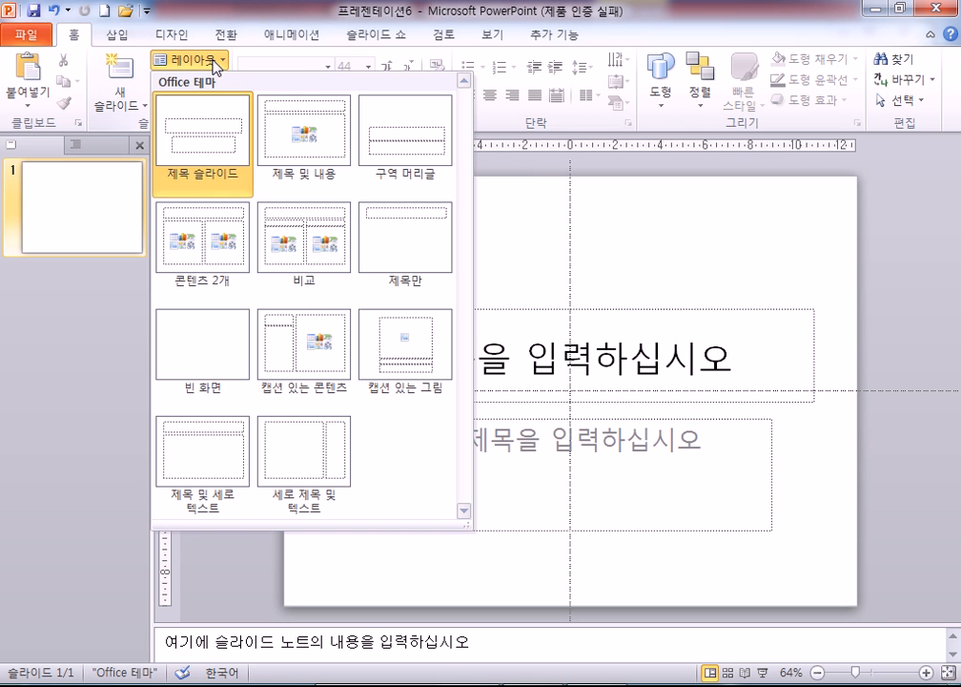
click(192, 344)
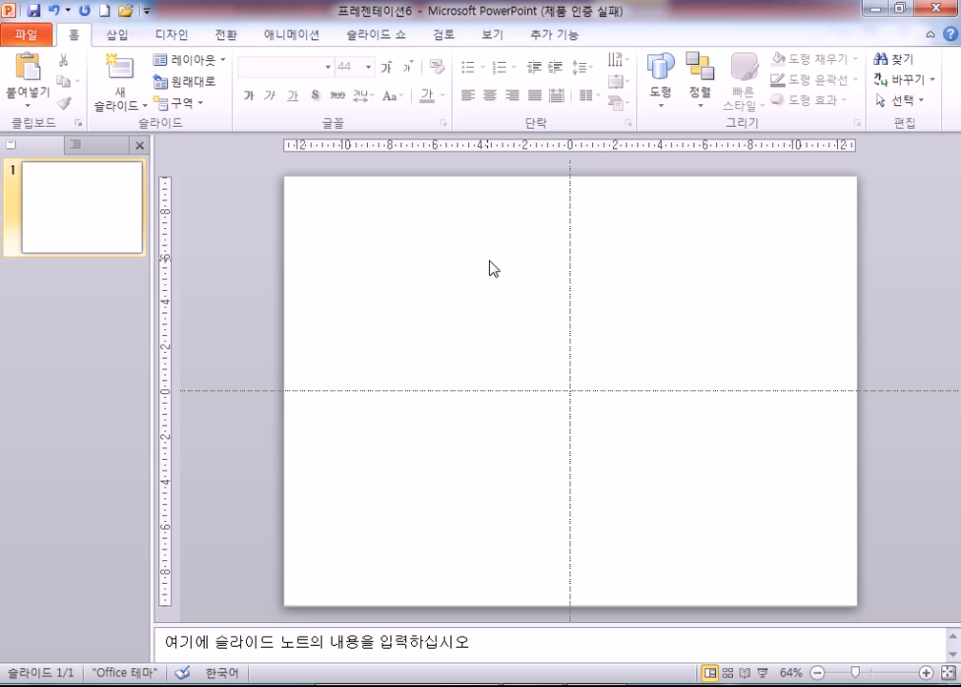
drag(337, 185, 782, 256)
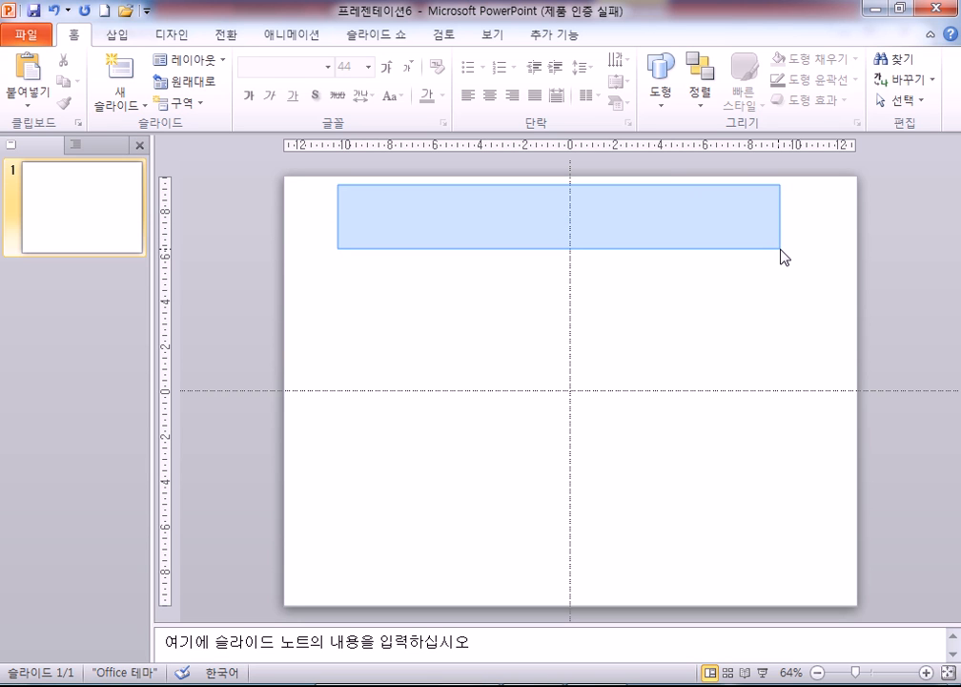
drag(780, 248, 780, 249)
drag(353, 285, 468, 386)
drag(644, 296, 742, 393)
drag(382, 425, 450, 492)
drag(644, 433, 749, 544)
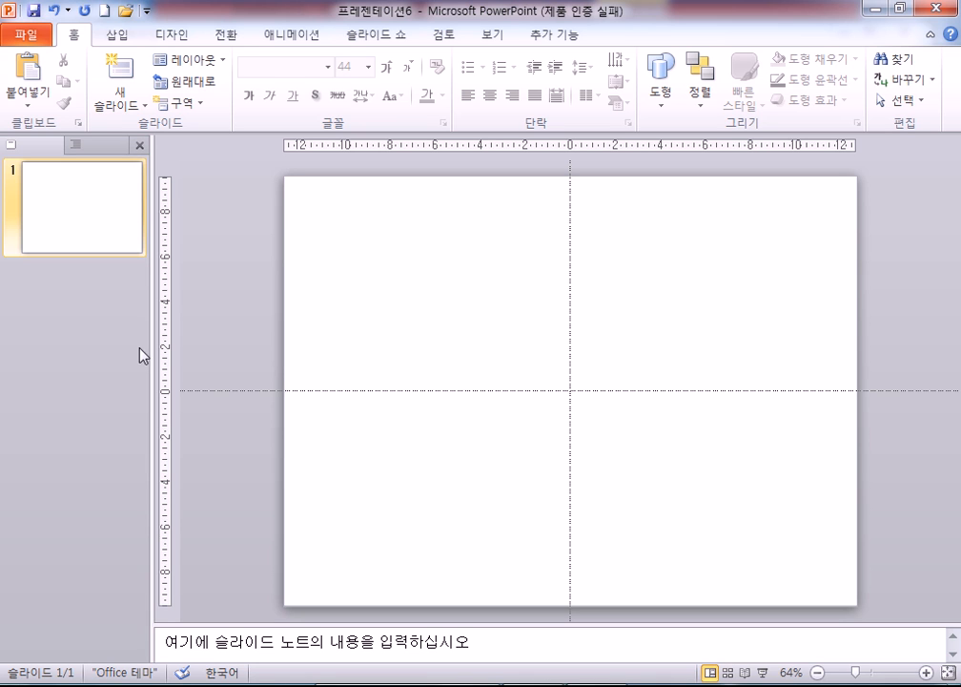
click(116, 38)
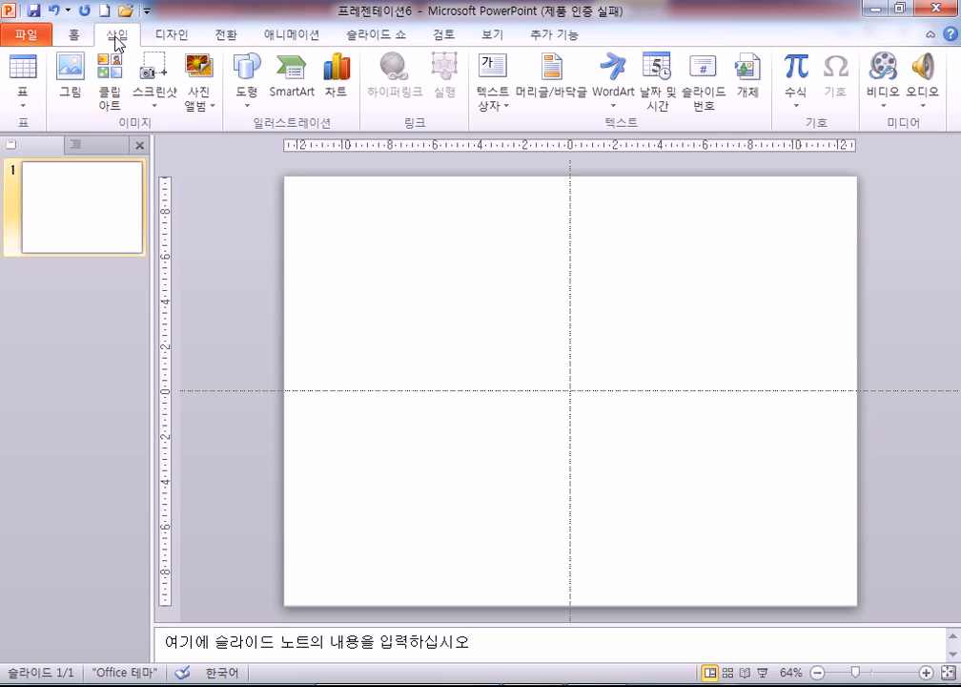
drag(358, 209, 739, 328)
drag(329, 206, 849, 561)
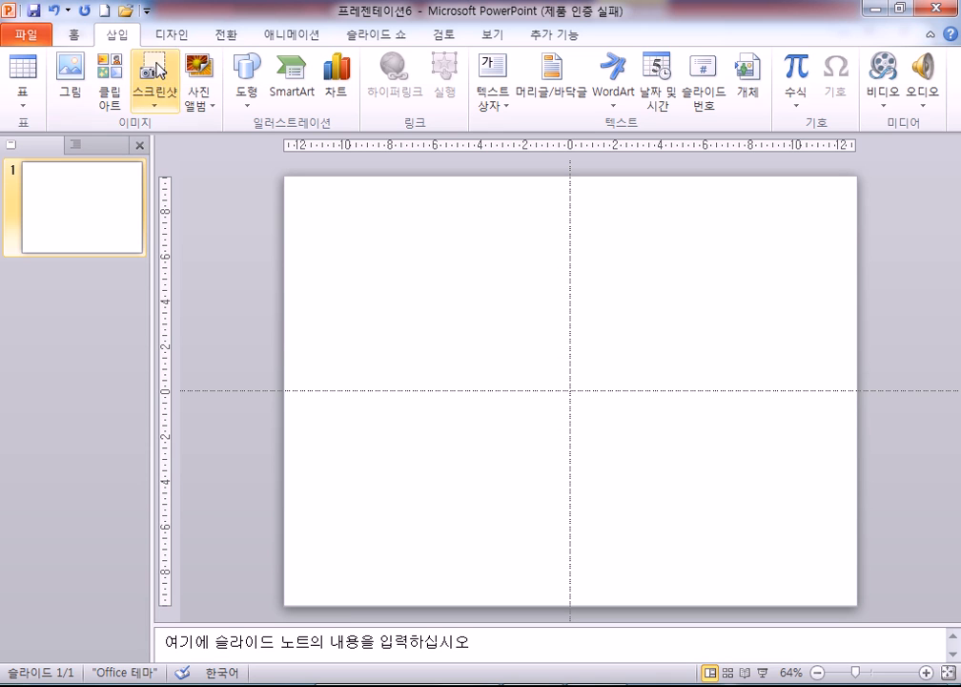
Step: Insert a plaque shape about 21.2 cm wide across the upper part of the blank slide
click(251, 91)
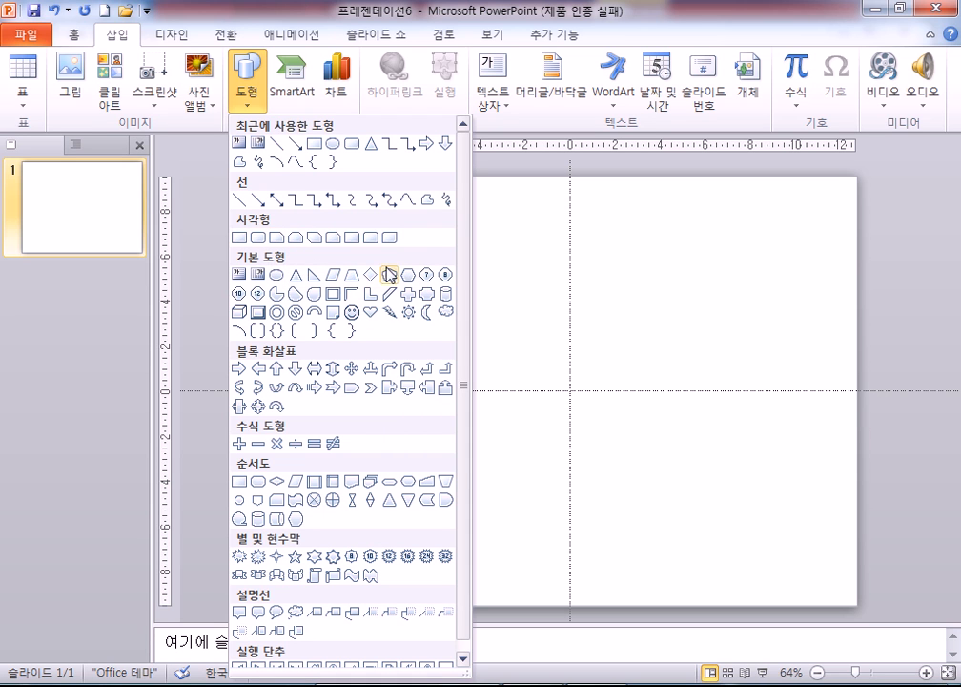
click(425, 297)
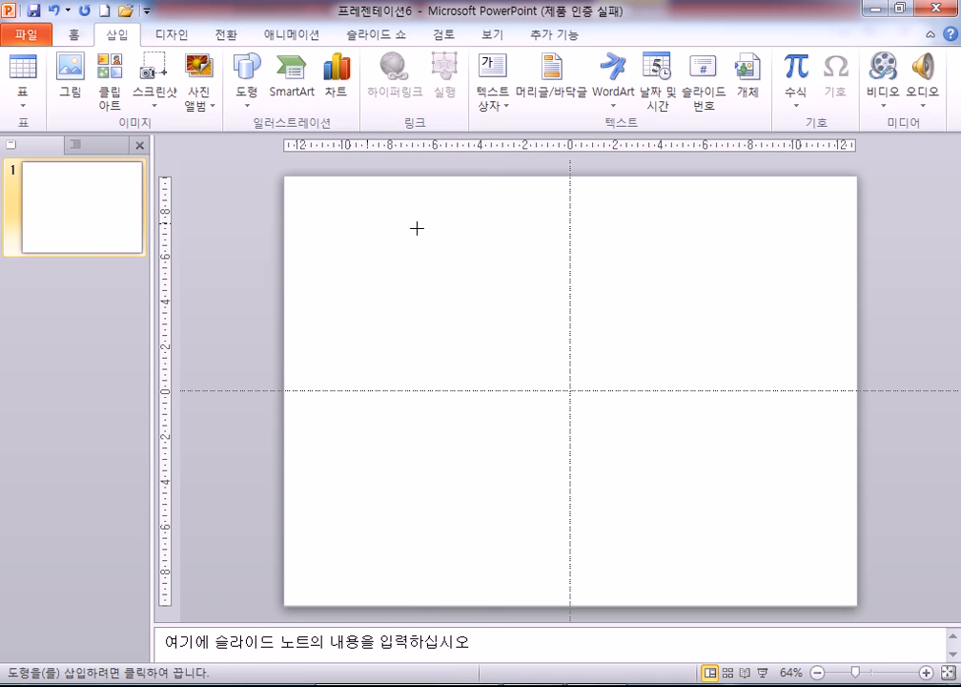
mouse_move(340, 209)
mouse_down()
mouse_move(788, 324)
mouse_move(820, 299)
mouse_up()
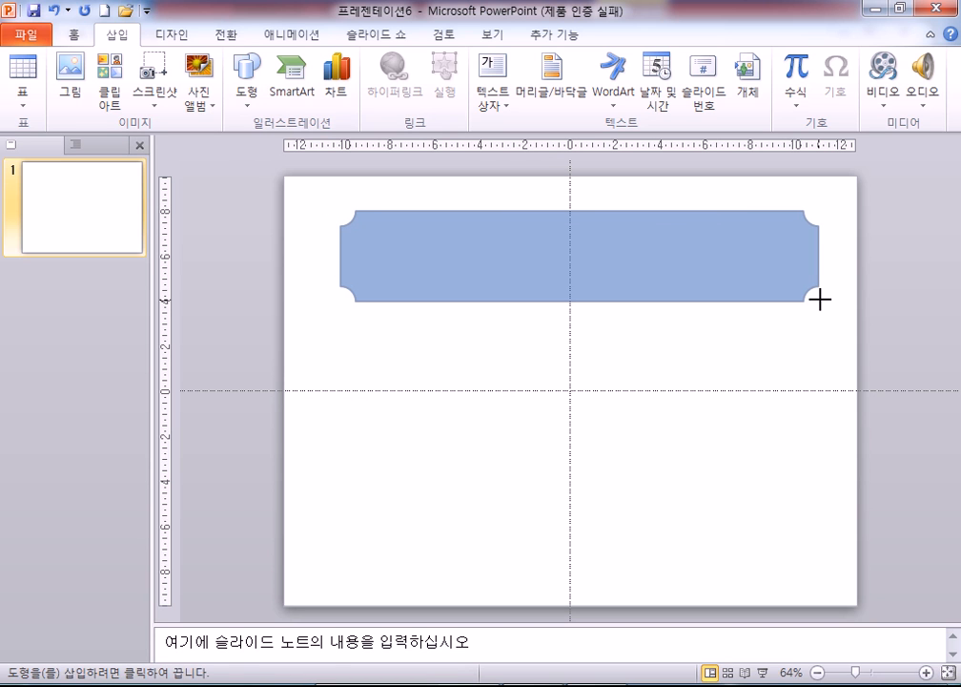
drag(819, 299, 819, 301)
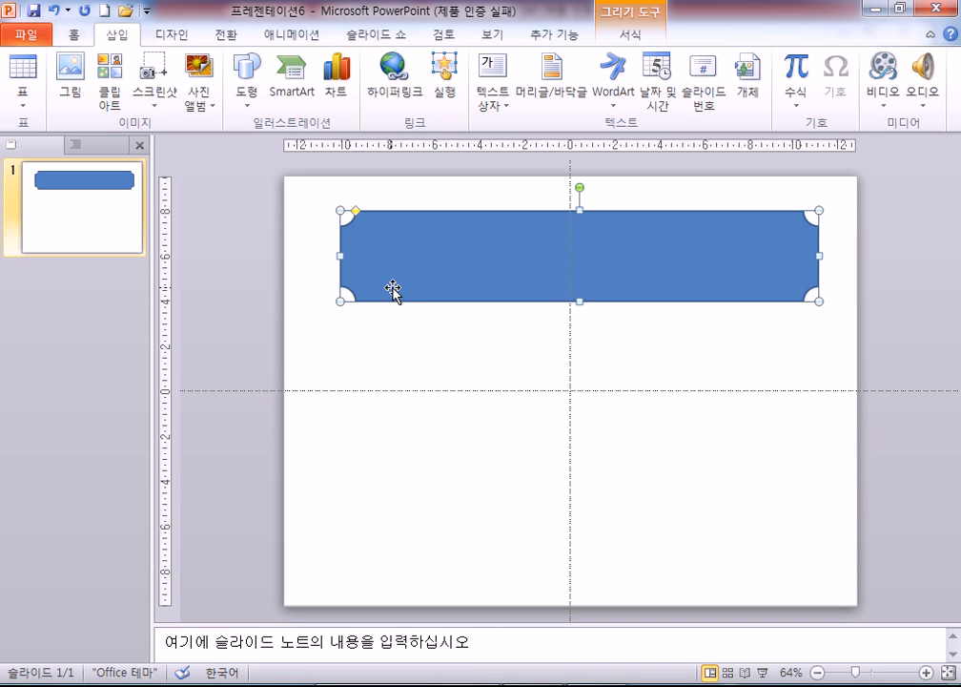
click(372, 324)
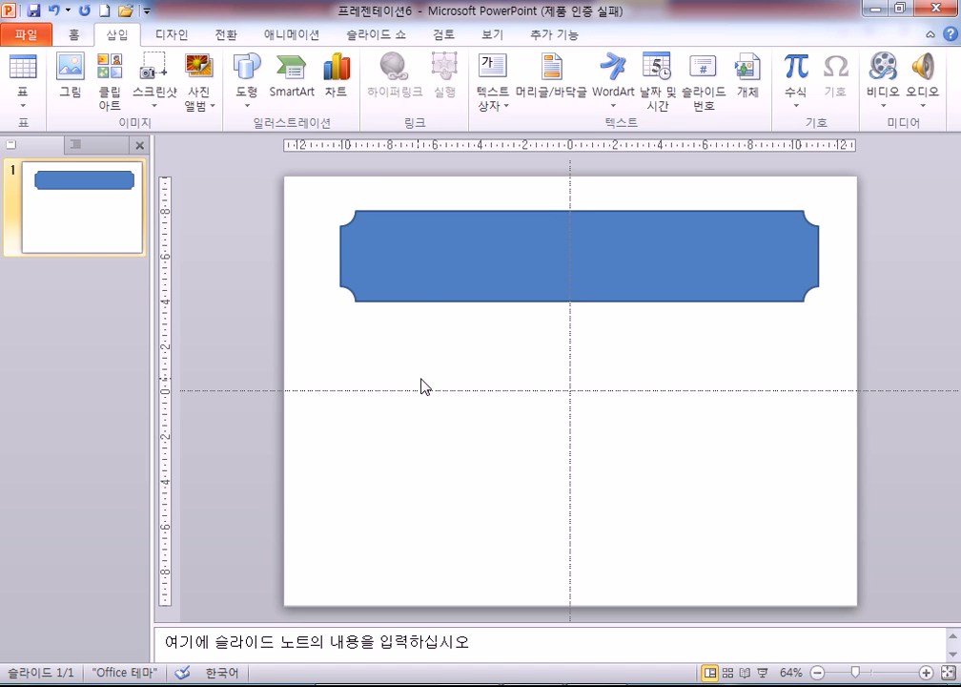
Step: Reduce the plaque's height to about 2.6 cm and place it against the slide's upper edge, centred on the vertical guide
click(428, 264)
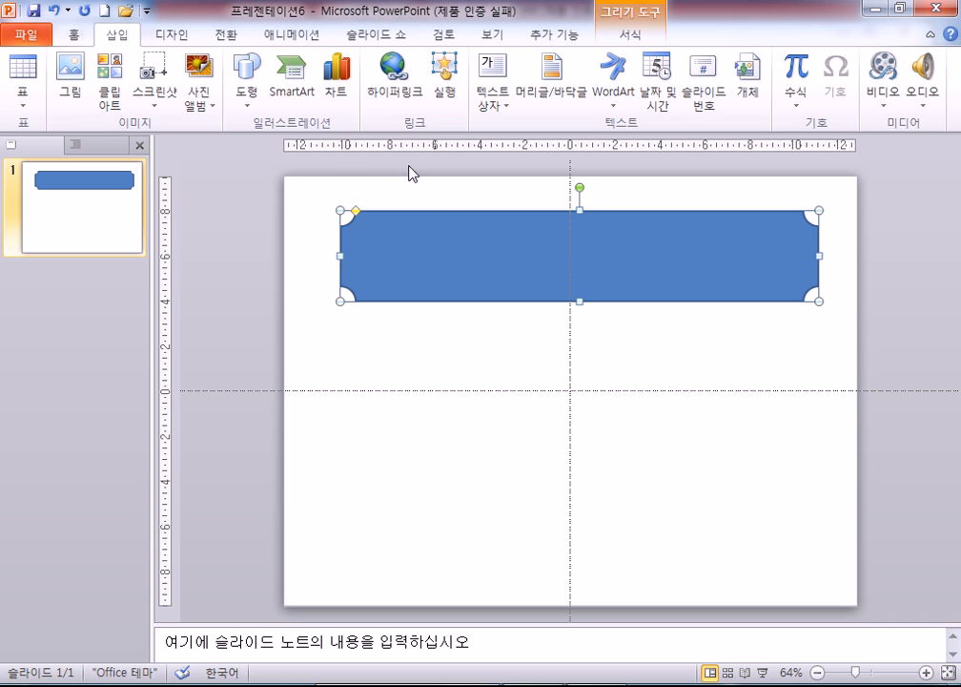
mouse_move(356, 211)
mouse_down()
mouse_move(383, 215)
mouse_move(355, 215)
mouse_up()
drag(579, 301, 527, 212)
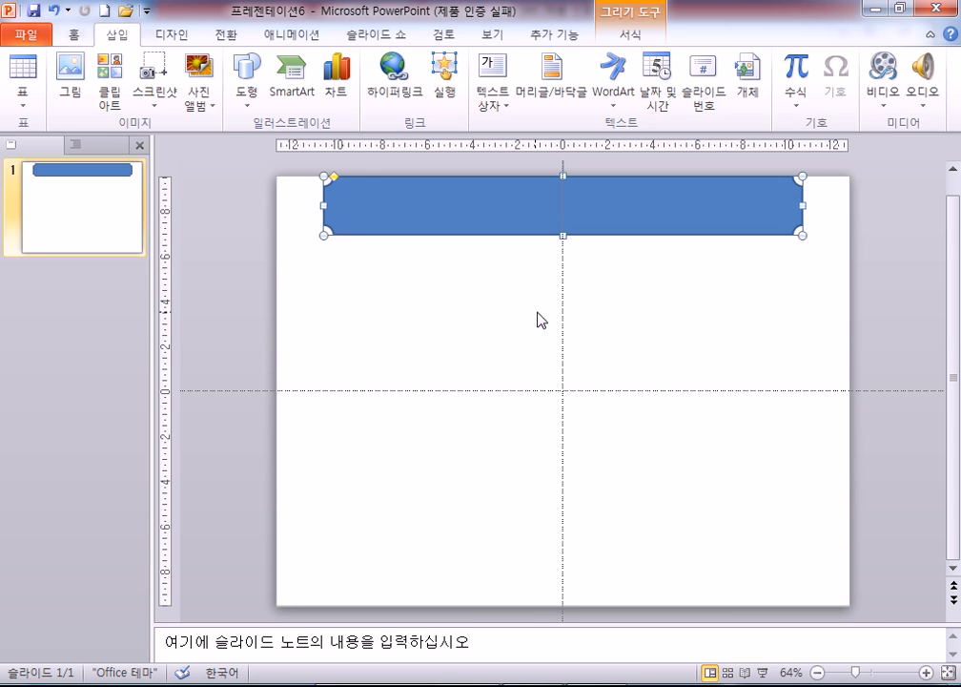
Step: Enter "영업 정지 저축 은행" as the plaque's text
text(영업 )
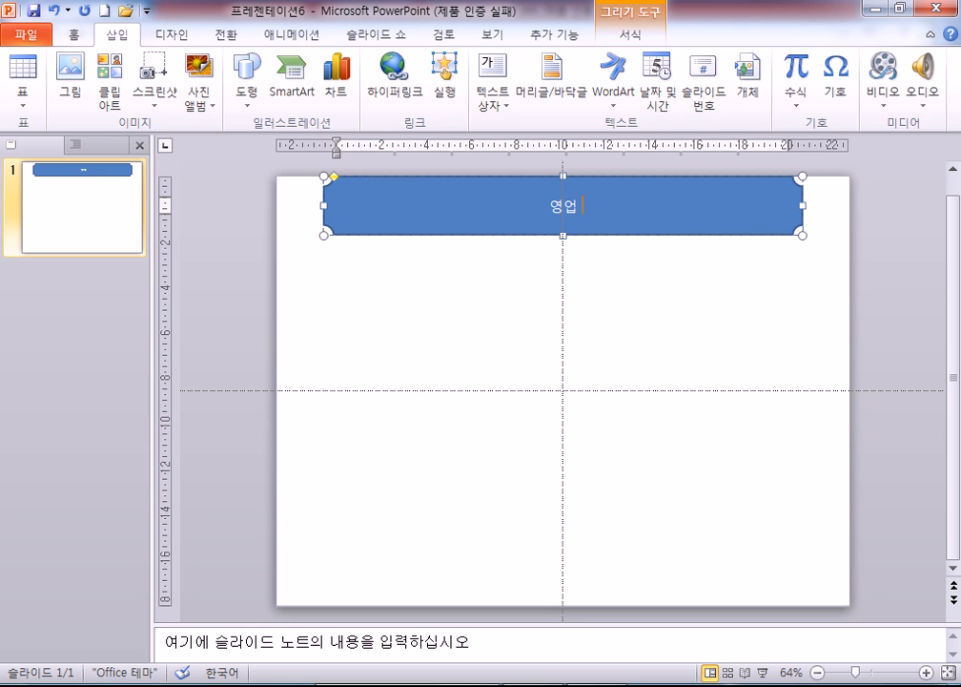
text(정지 저축 은행)
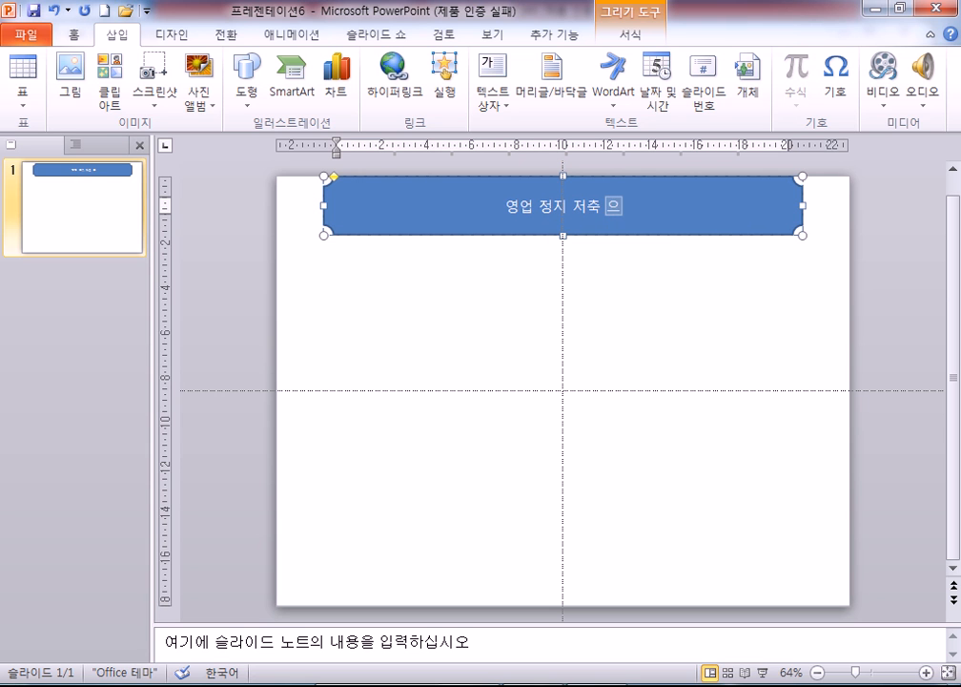
key(Escape)
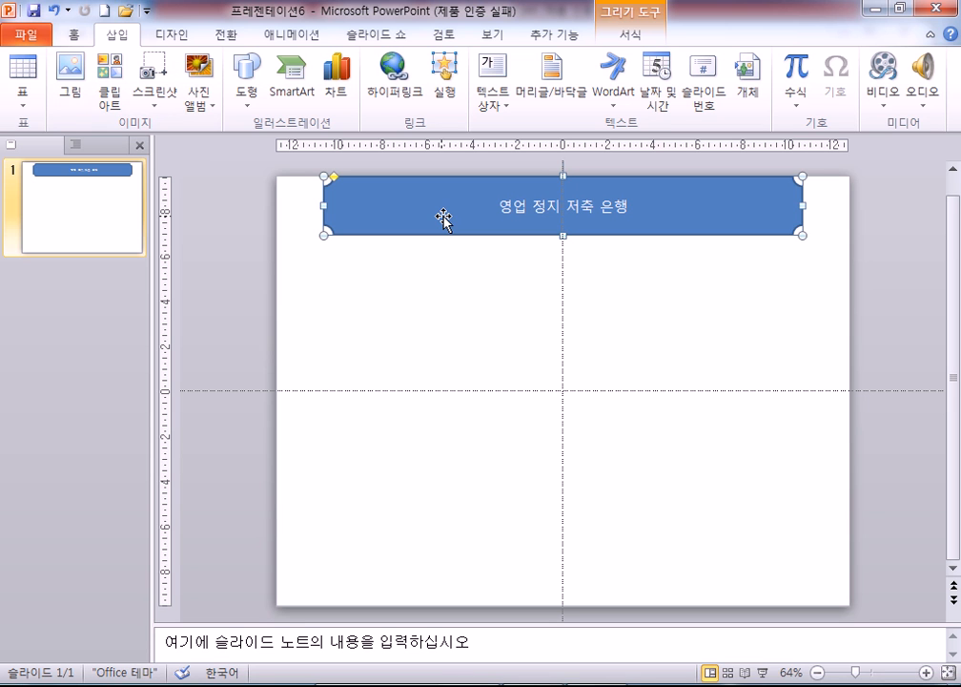
Step: Compare the formatting tools offered with the plaque selected and deselected, and view its shape fill options
click(619, 38)
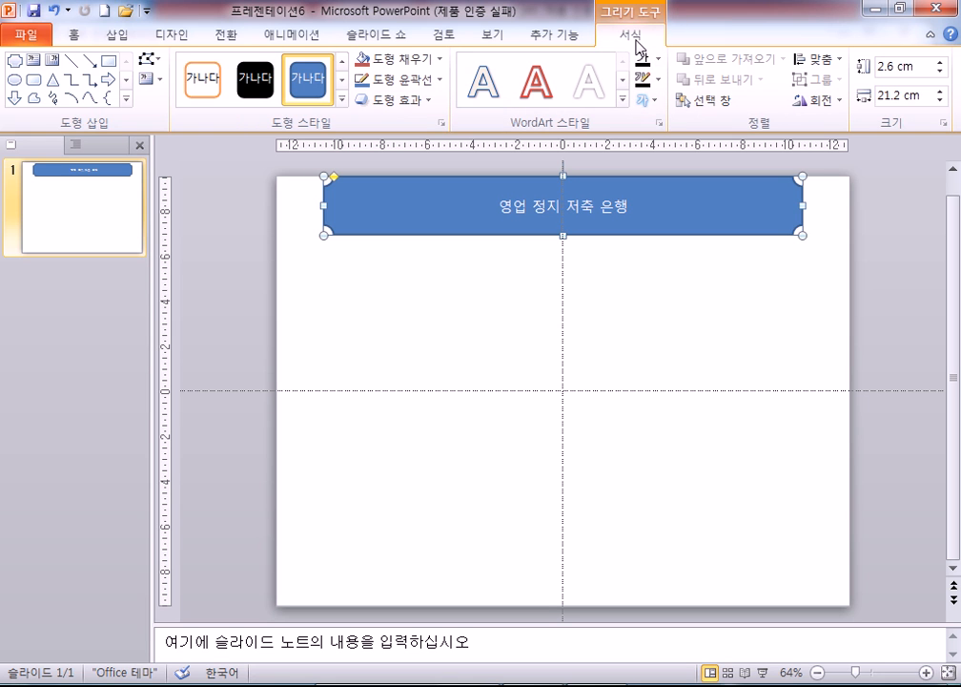
click(412, 426)
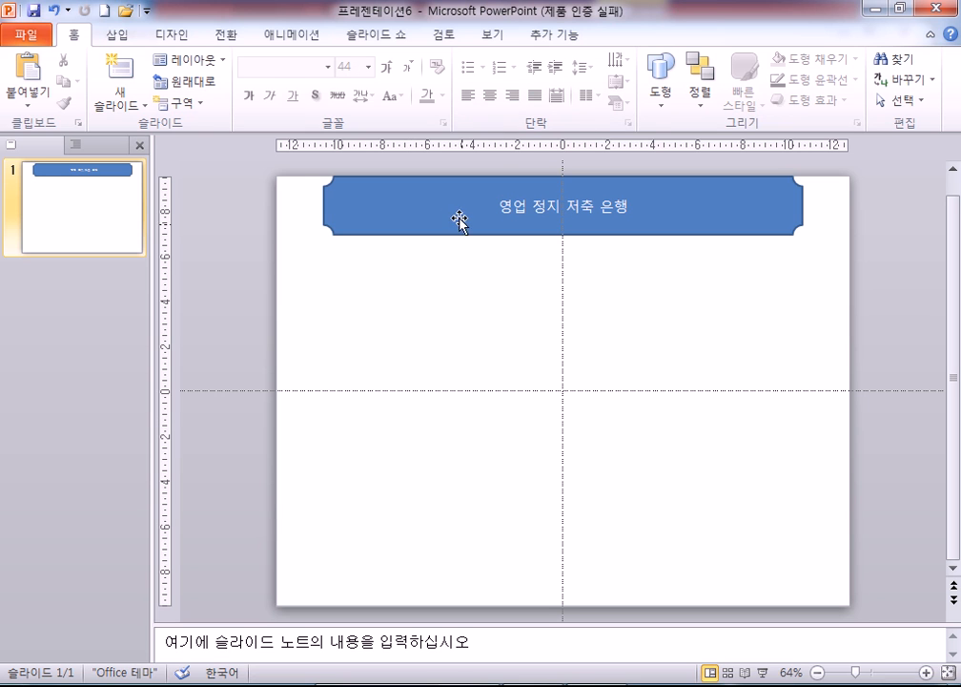
click(539, 38)
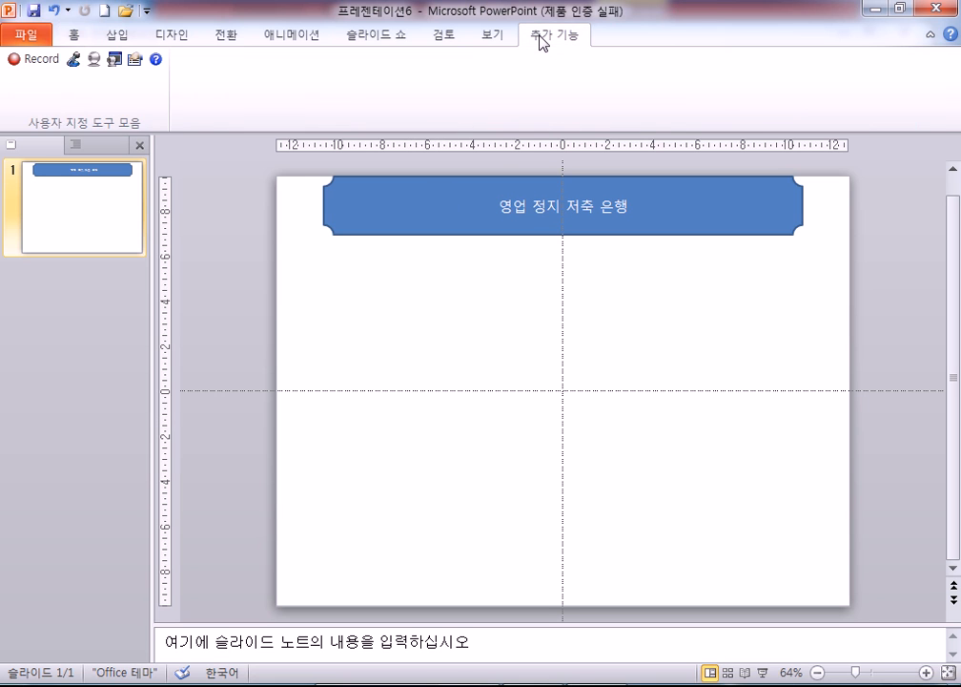
click(498, 38)
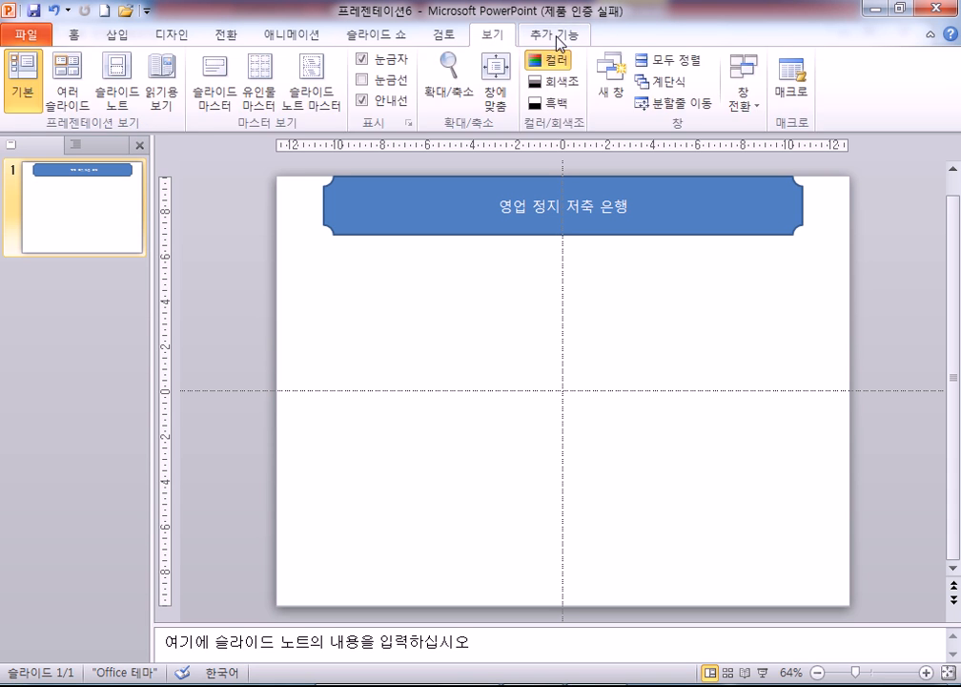
click(558, 36)
click(503, 39)
click(433, 210)
click(625, 19)
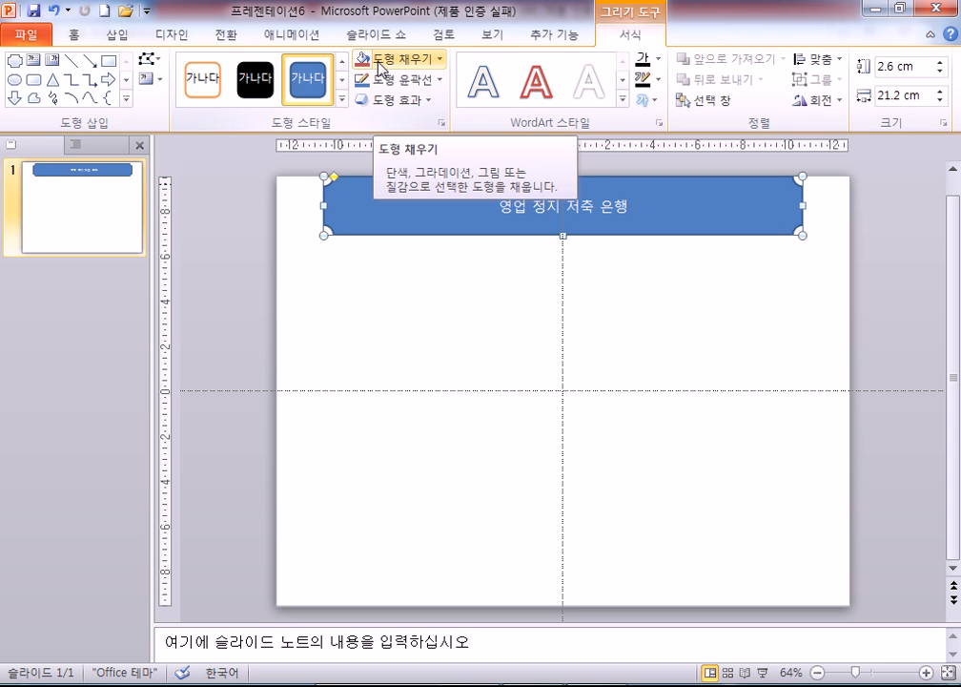
click(415, 68)
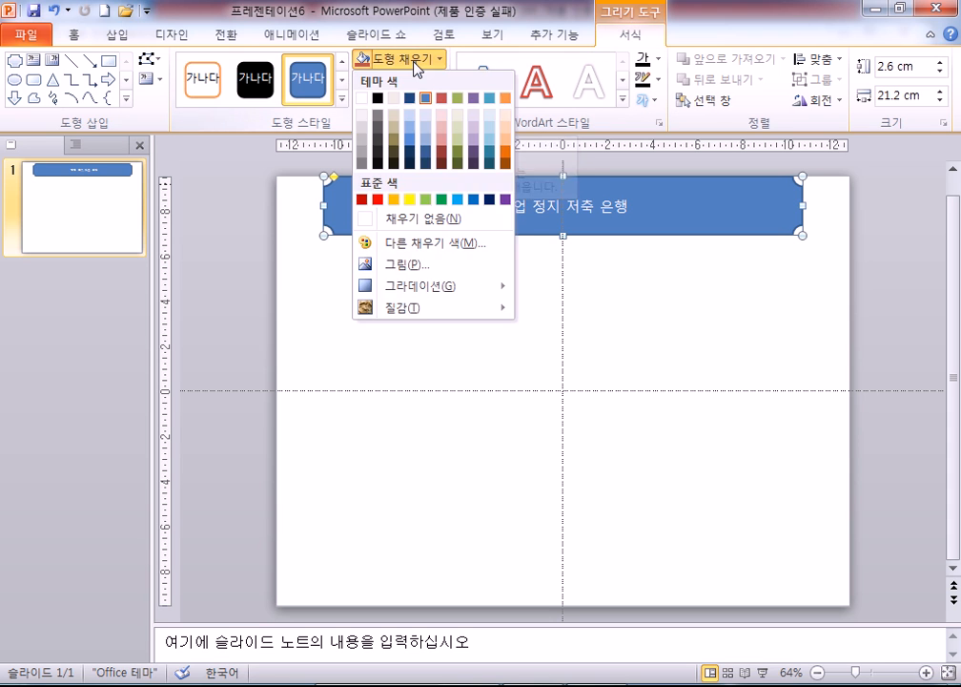
click(393, 216)
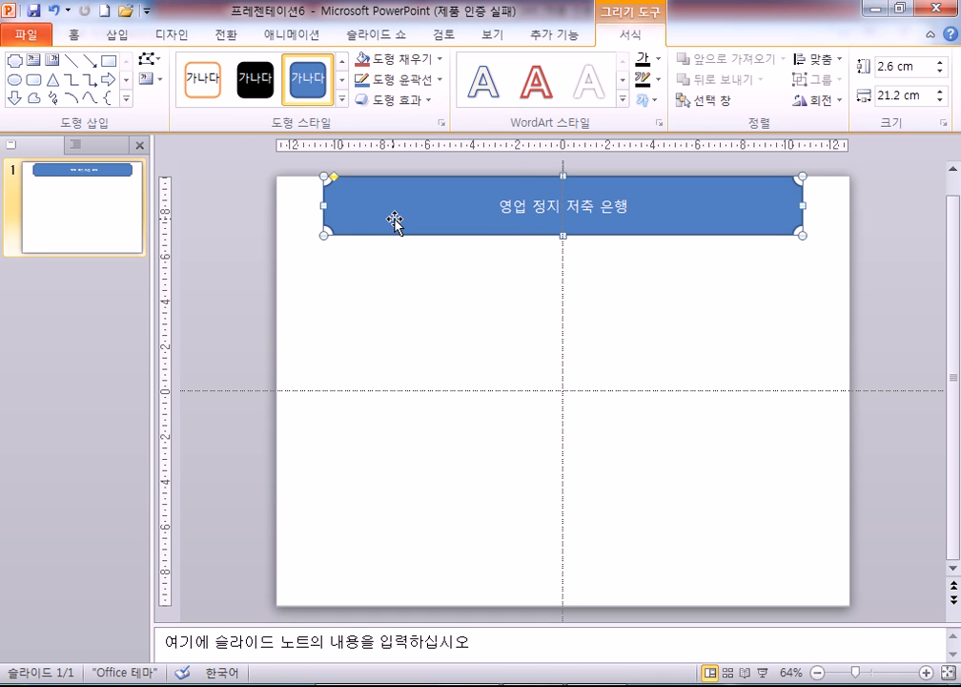
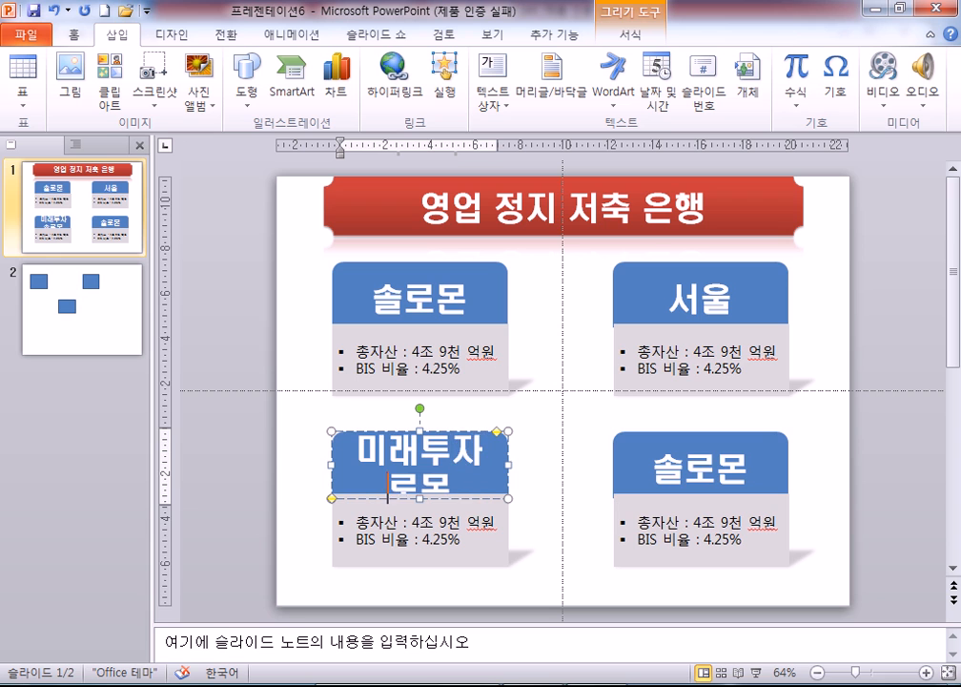
Step: Replace the lower-right heading 솔로몬 on the slide with 대한신용
click(656, 470)
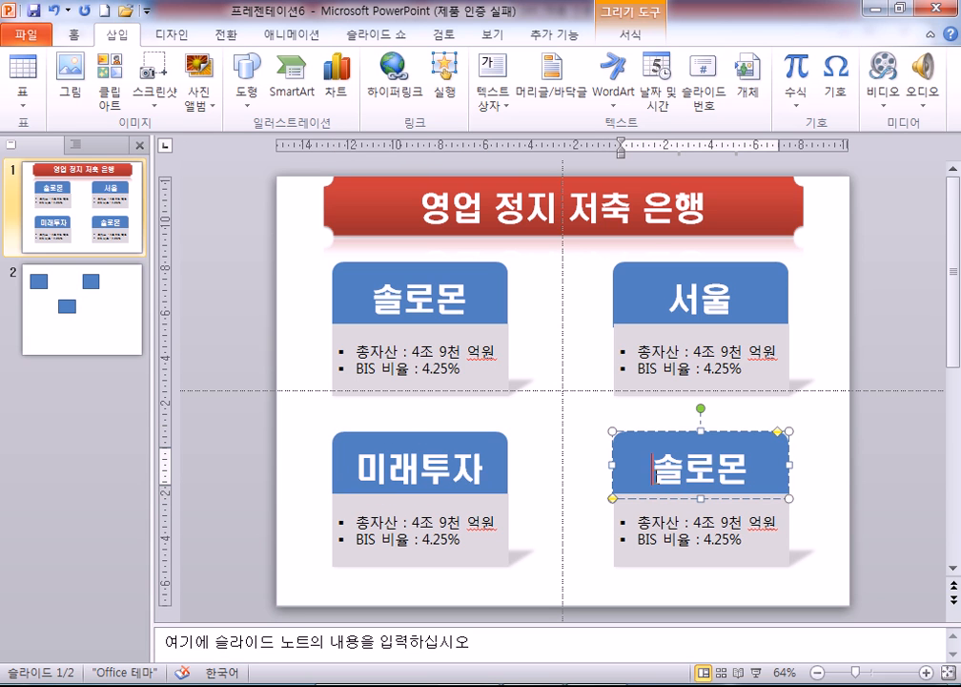
text(대한신용)
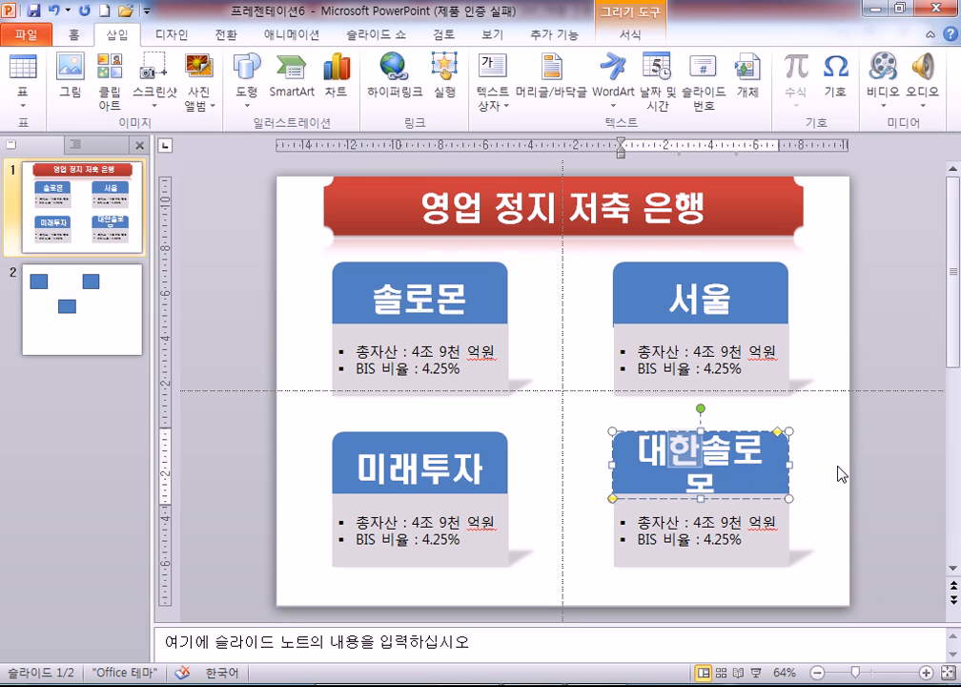
key(Delete)
key(Delete)
key(Delete)
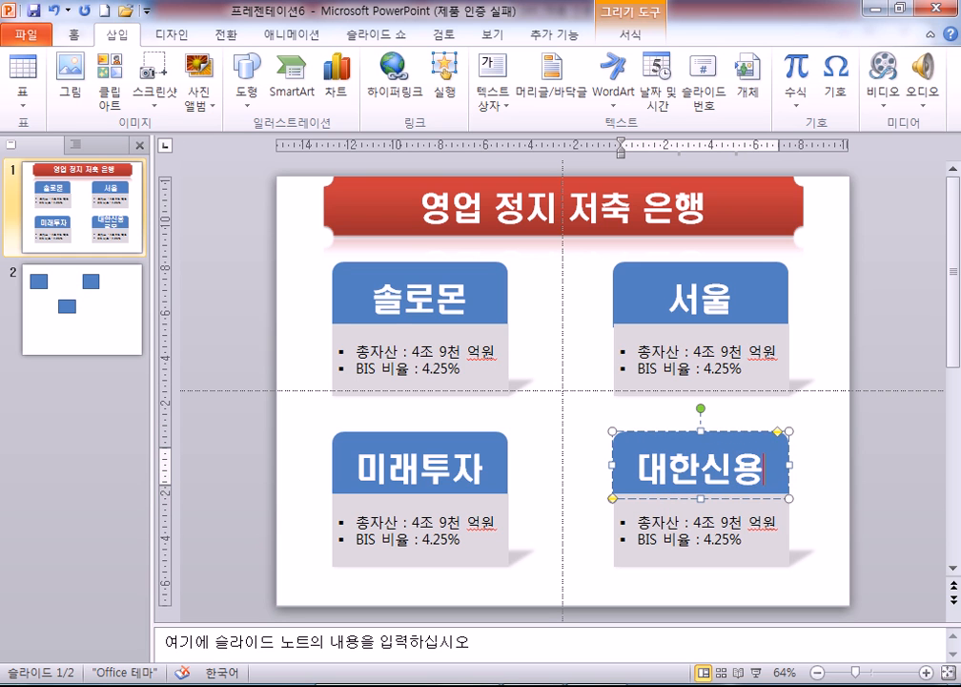
Step: Change the total assets (총자산) in the box under 서울 to 2조 2천 억원
click(355, 350)
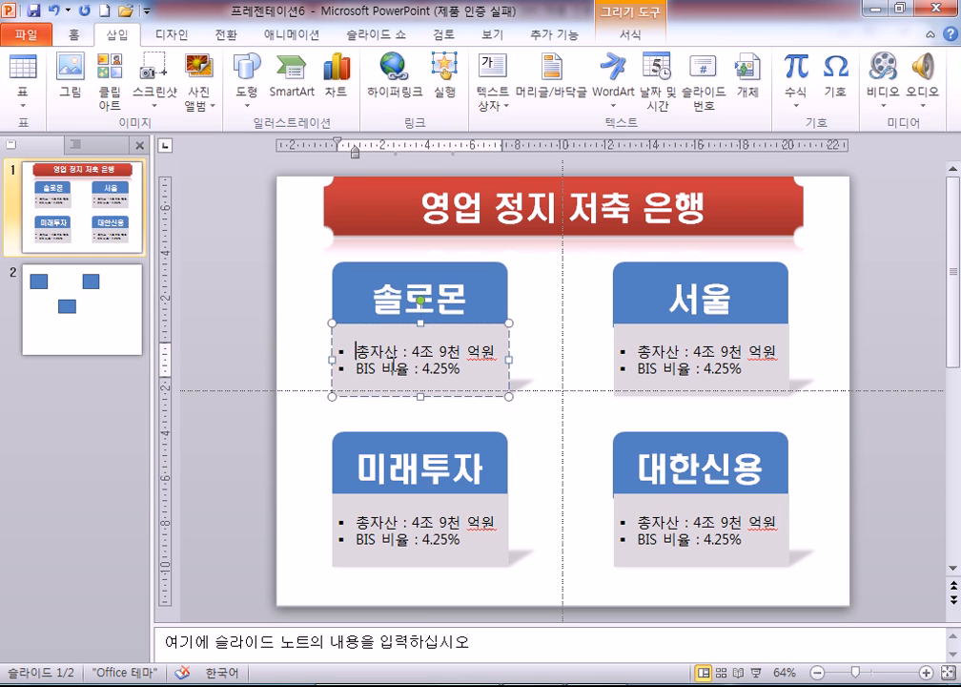
click(640, 351)
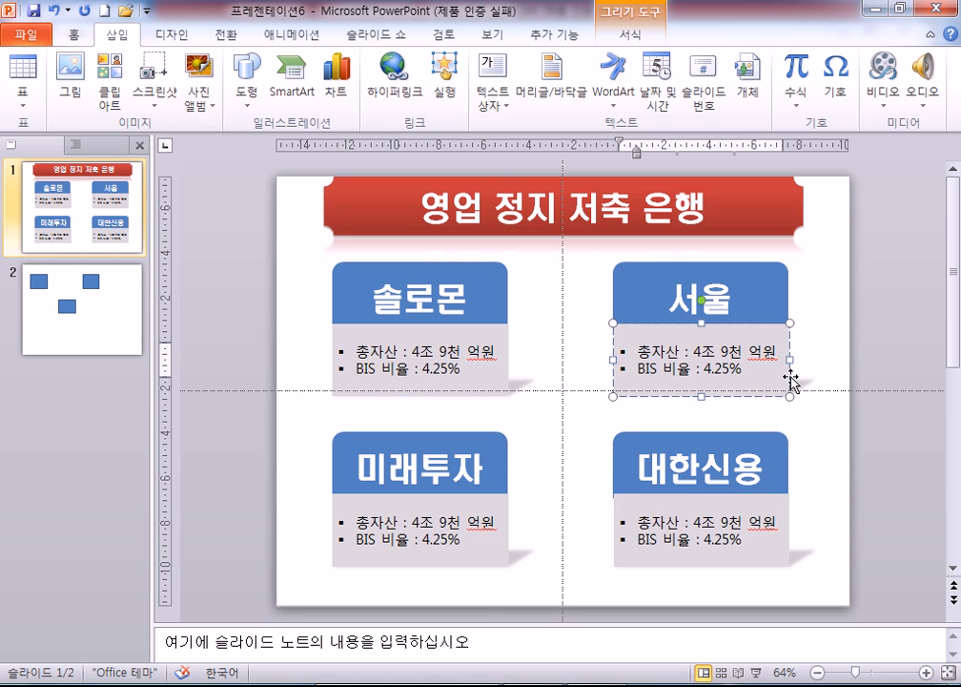
key(Right)
key(Right)
key(Right)
key(Right)
key(Right)
key(Right)
key(Hangul)
key(Delete)
text(2)
key(Right)
key(Right)
key(Delete)
text(2)
Step: Set the BIS 비율 value in the box under 서울 to -1.37%
key(Down)
key(Left)
key(Left)
text(-)
key(BackSpace)
text(1.6)
key(BackSpace)
text(37)
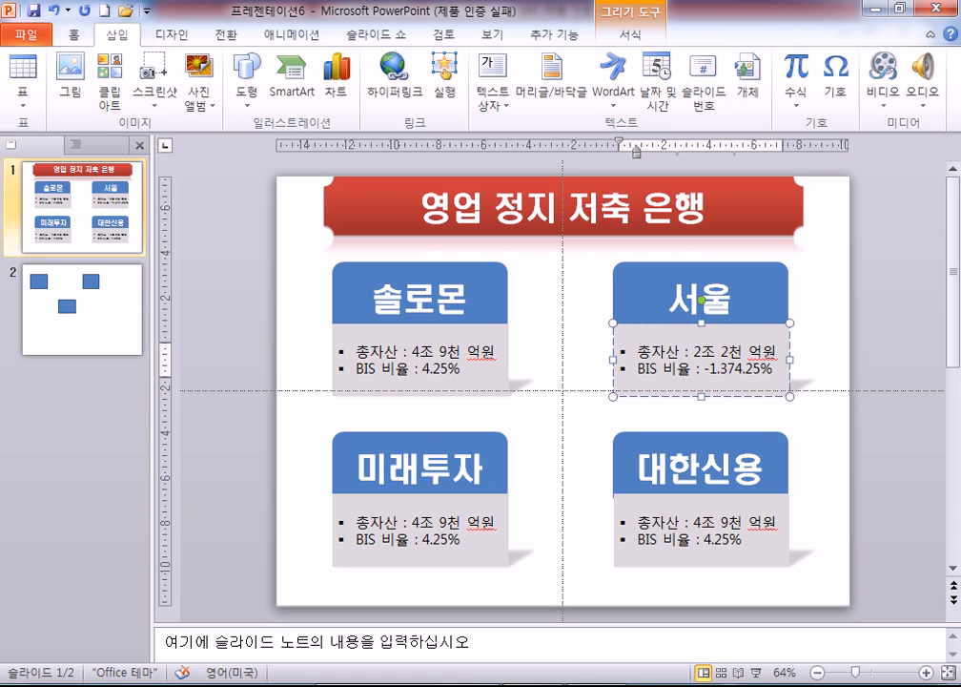
key(Delete)
key(Delete)
key(Delete)
key(Delete)
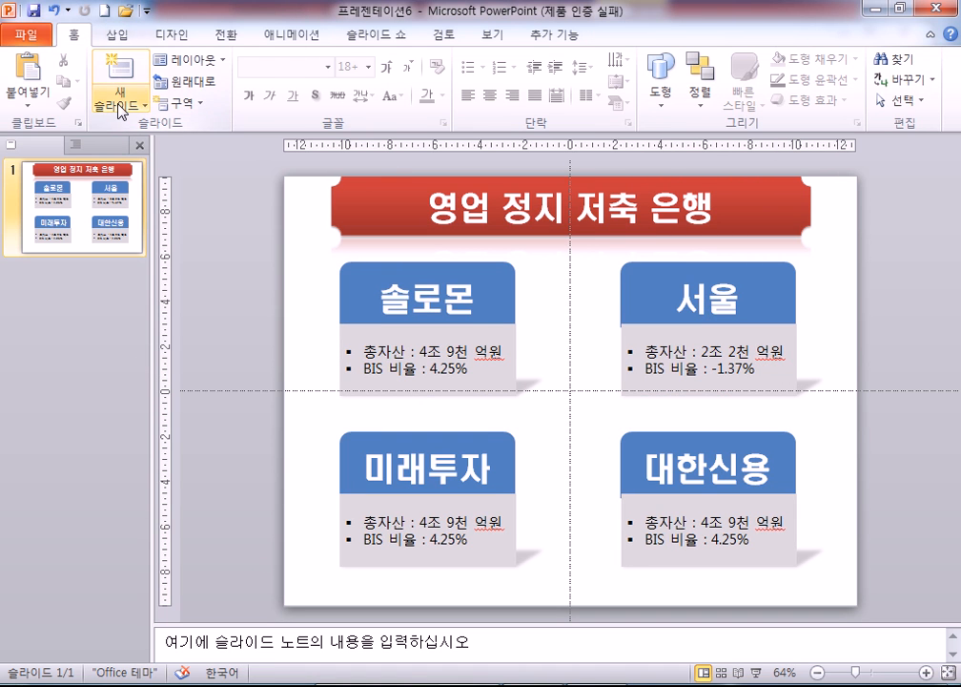
Step: Add a second slide with the 제목만 (Title Only) layout and change its layout to 빈 화면 (Blank)
click(121, 107)
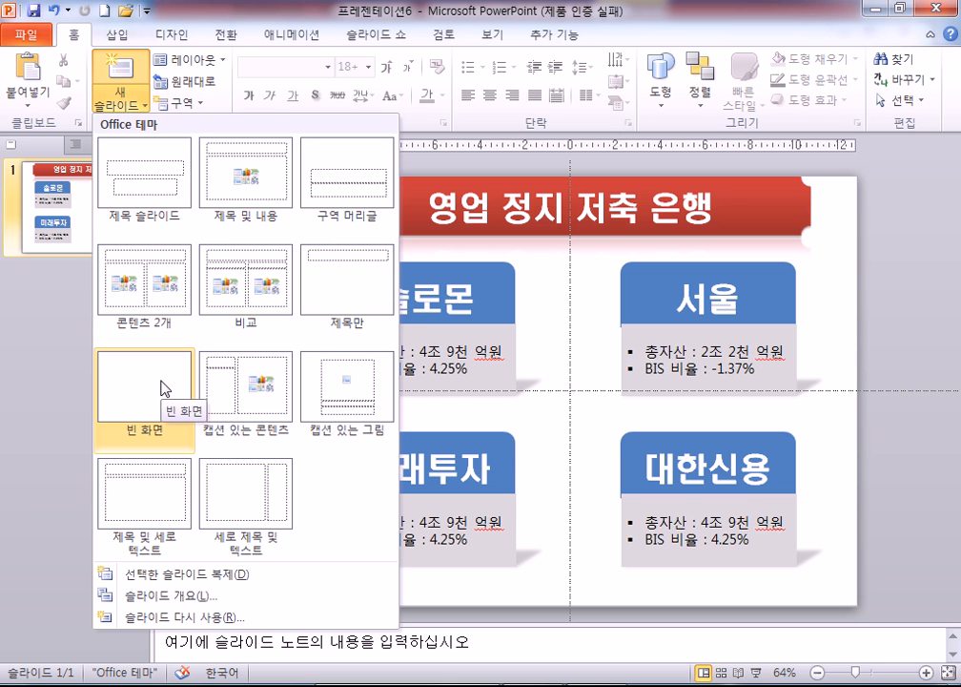
click(338, 309)
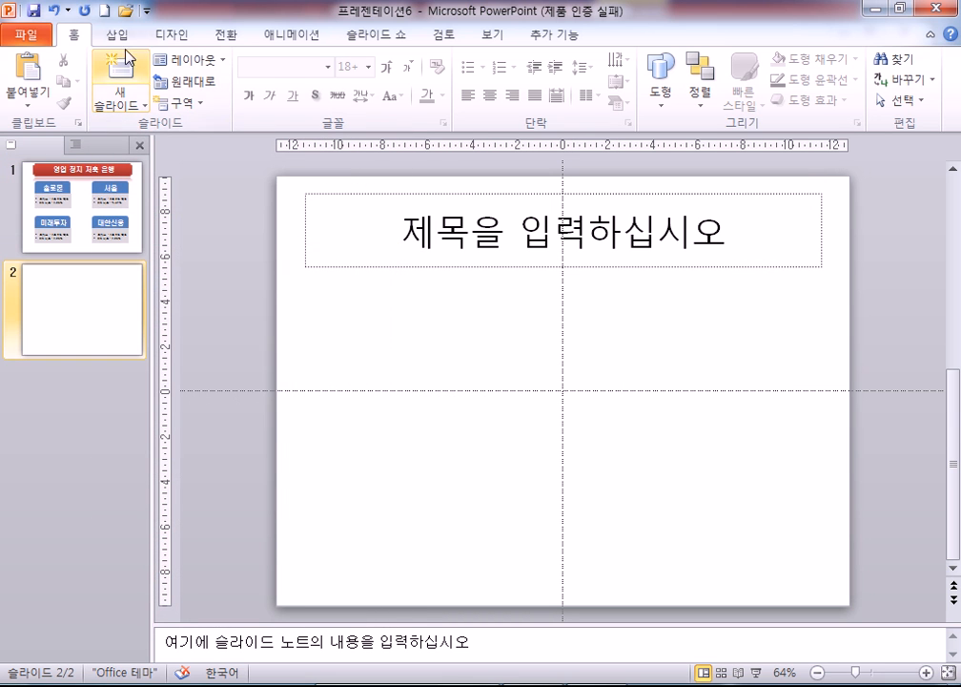
click(225, 64)
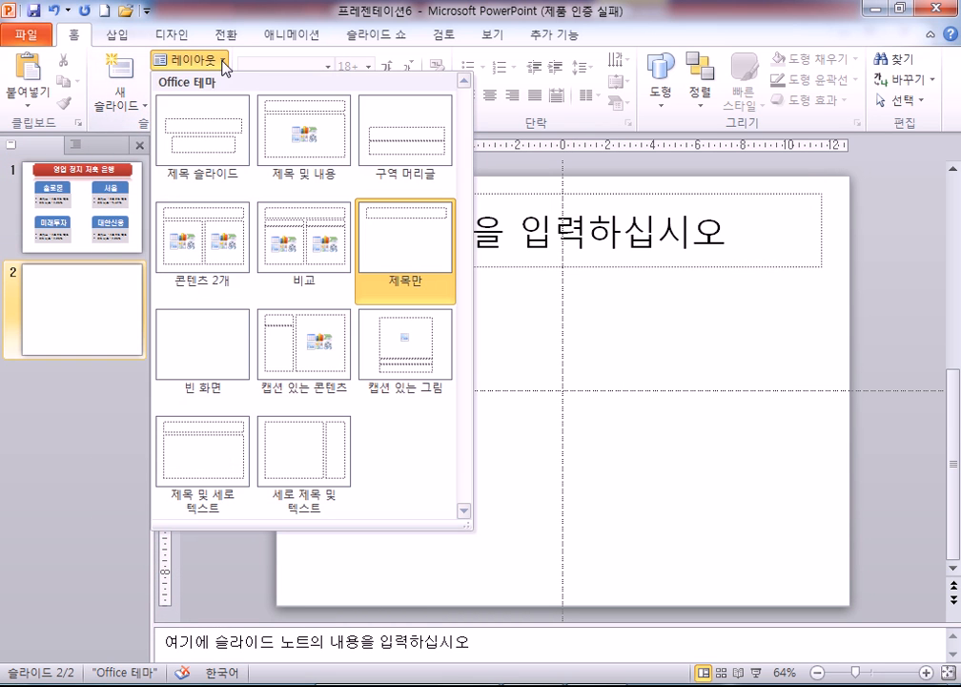
click(221, 345)
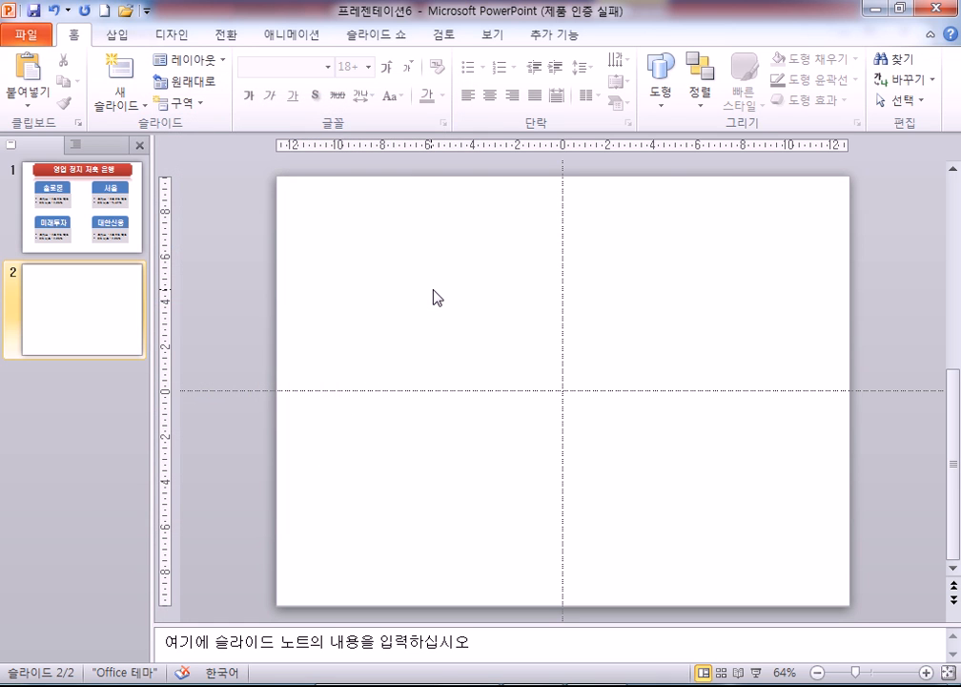
Step: Insert a horizontal scroll shape about 20 cm wide on the second slide and position it at the slide's upper edge
drag(371, 189, 753, 315)
click(118, 35)
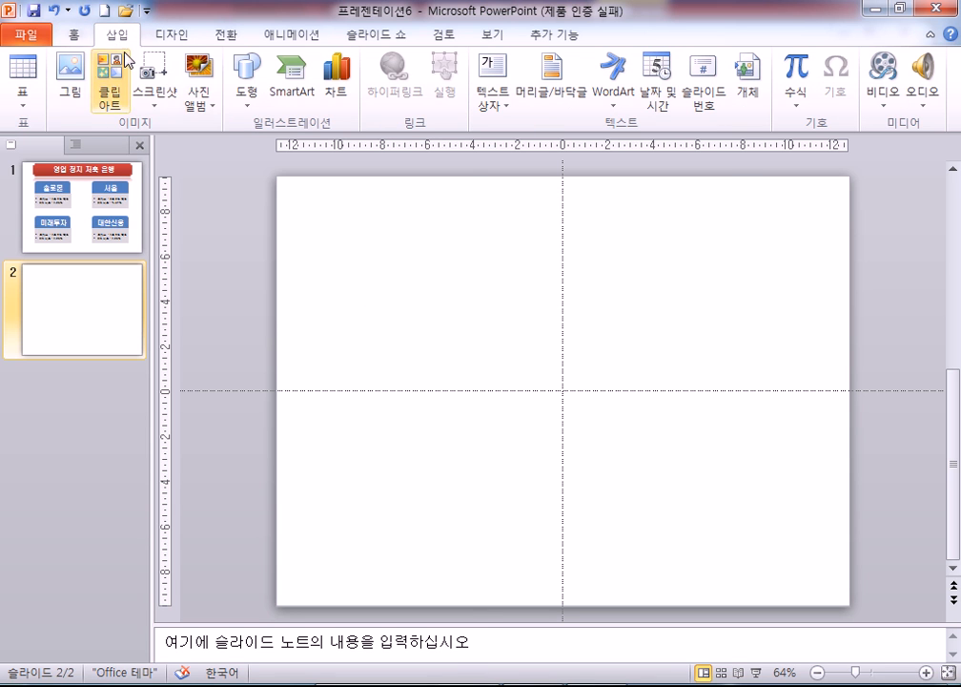
click(239, 76)
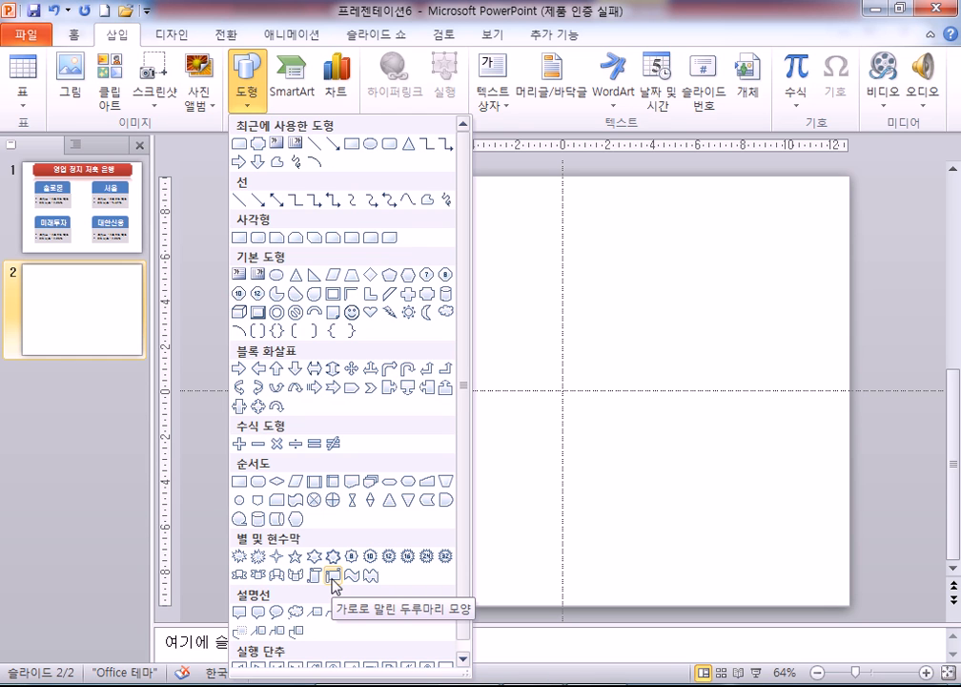
scroll(450, 562, down, 1)
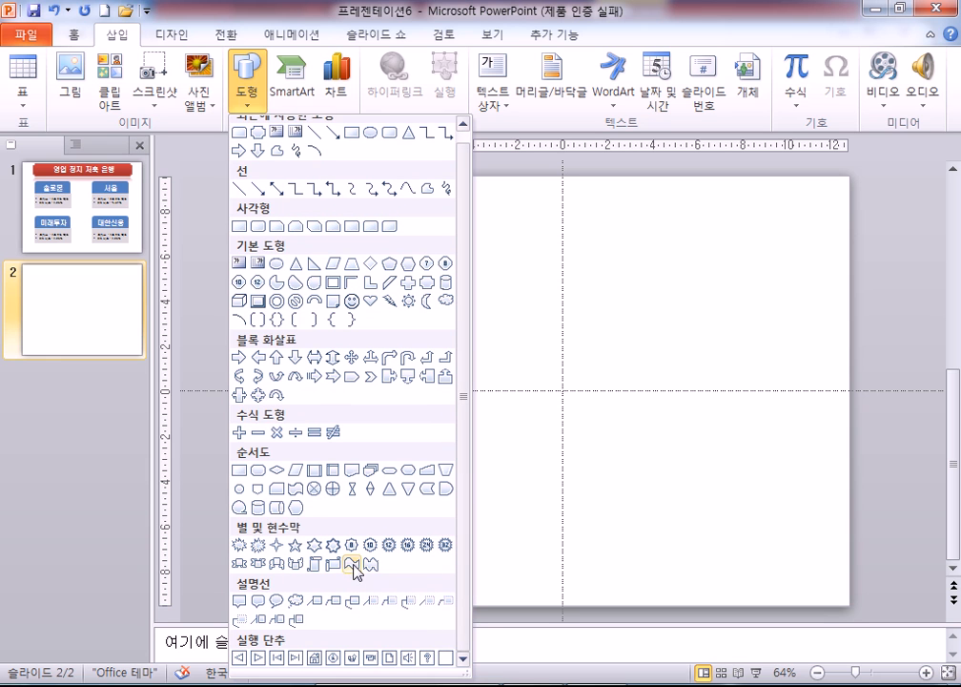
click(336, 566)
mouse_move(338, 195)
mouse_down()
mouse_move(732, 298)
mouse_move(774, 296)
mouse_move(789, 280)
mouse_up()
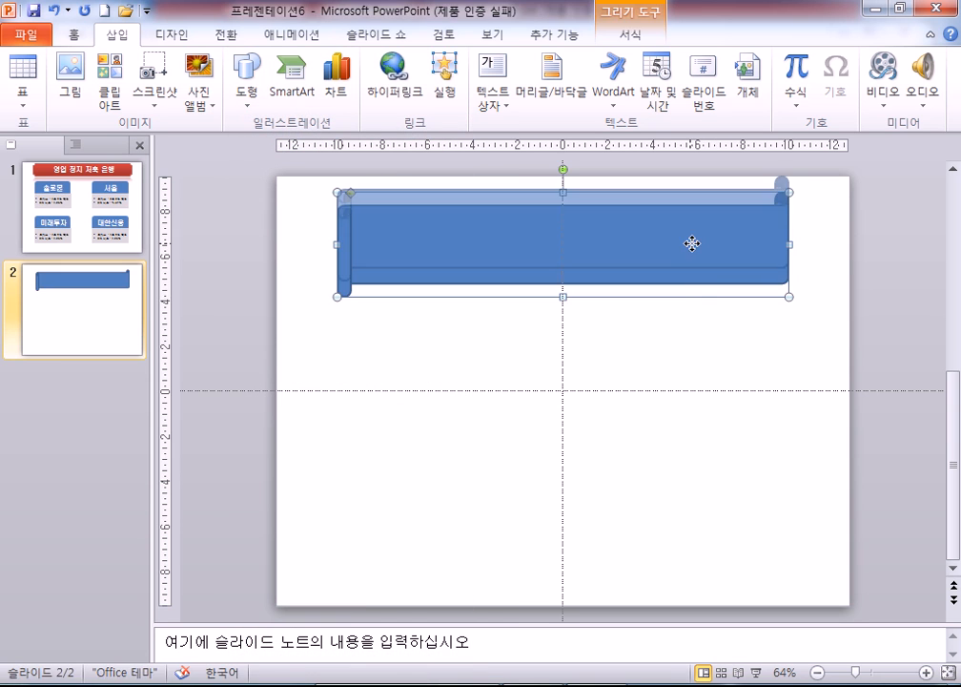
click(645, 335)
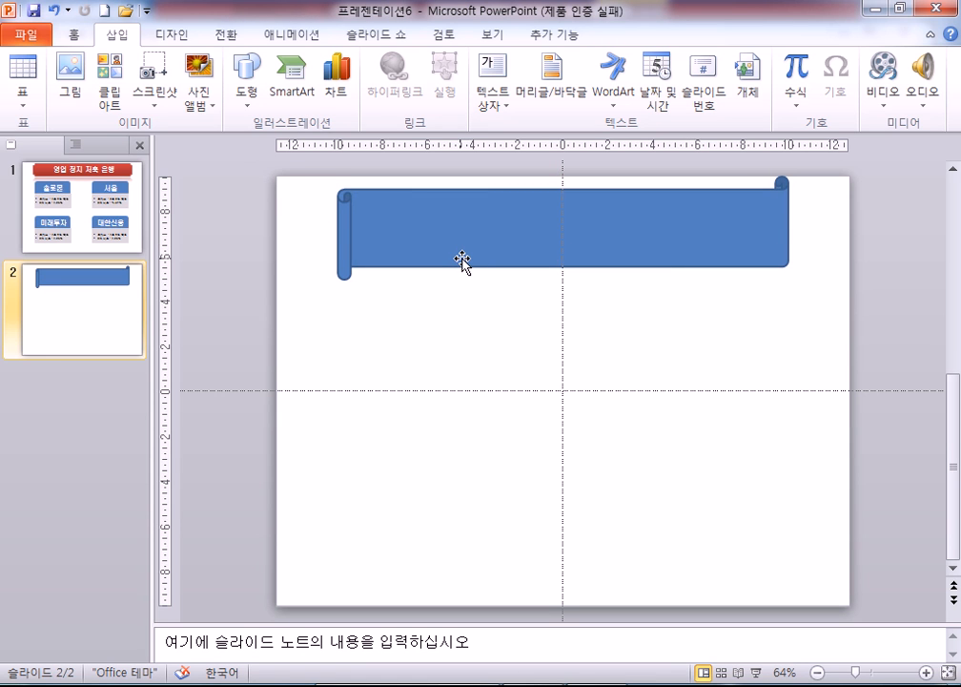
click(444, 242)
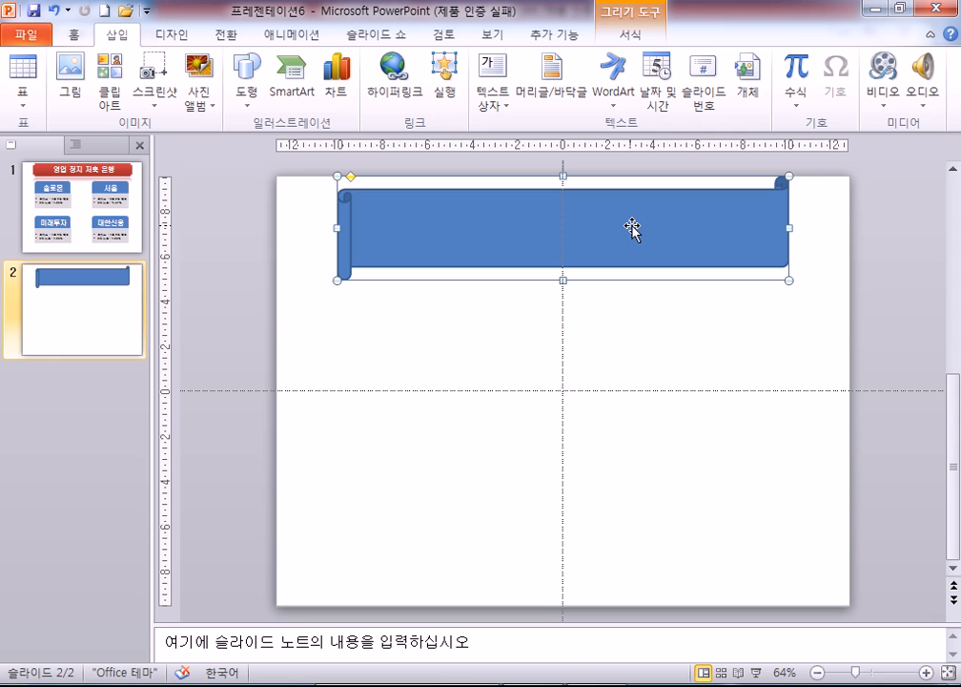
Step: Enter the title 영업 정지 저축 은행 in the scroll banner on the second slide
text(영업 정)
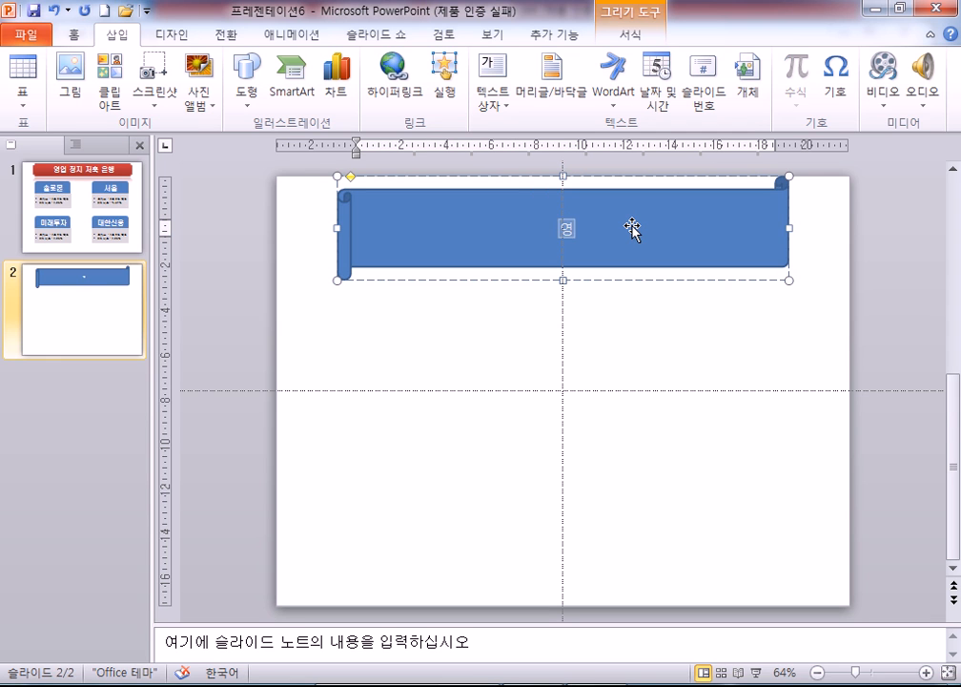
text(지 저축)
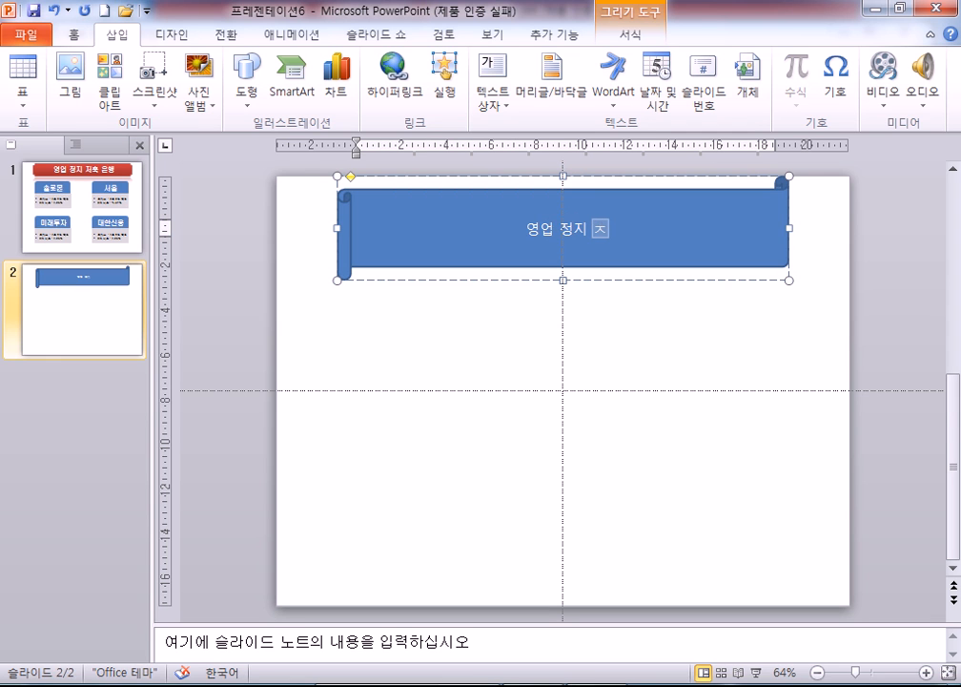
text( 은행)
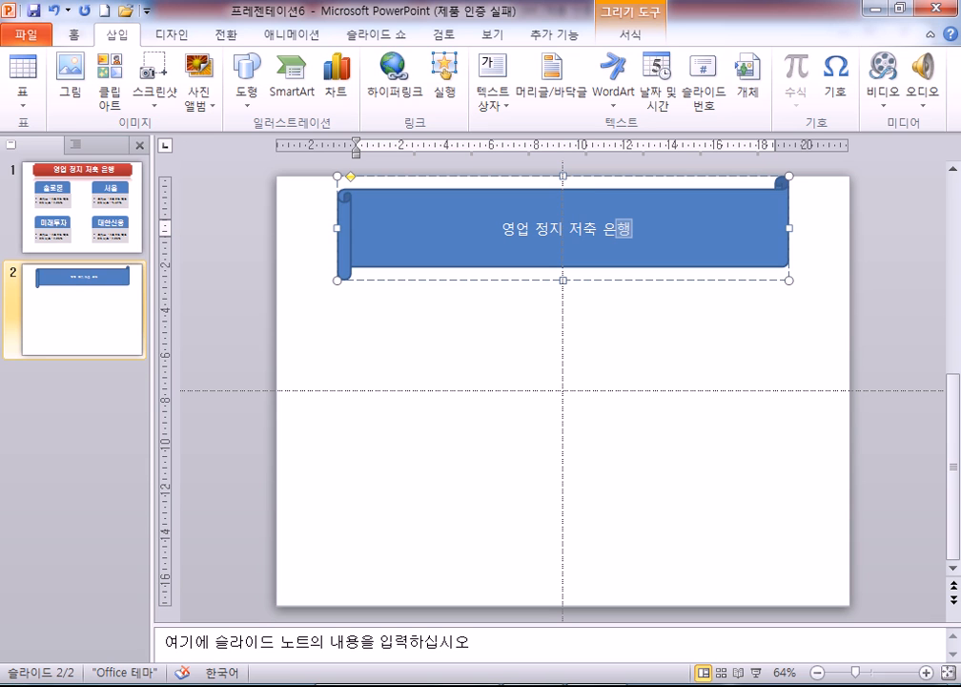
click(393, 176)
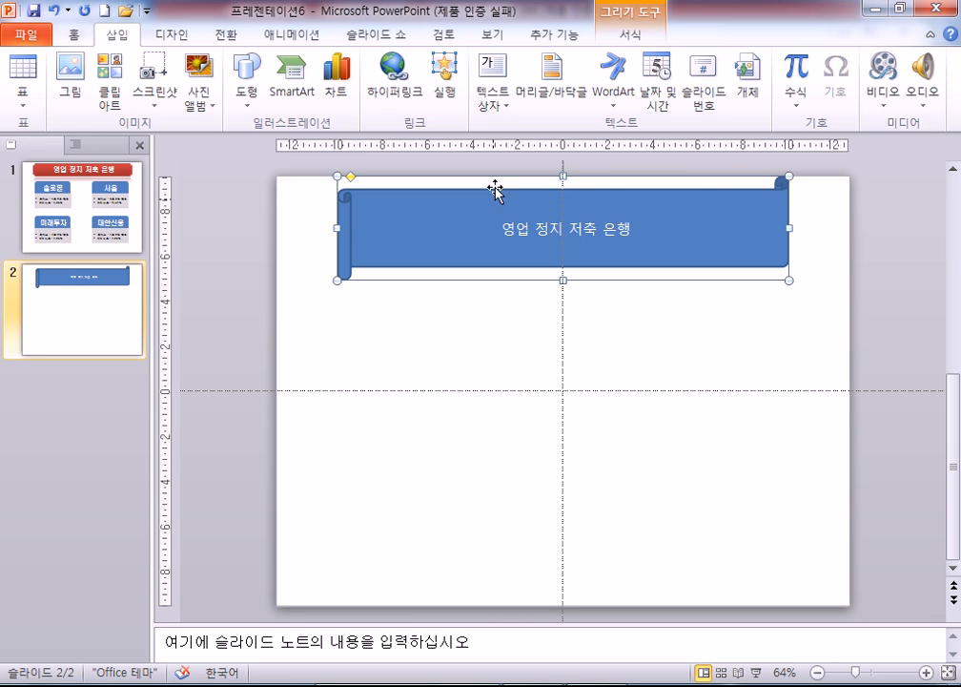
Step: Apply a red gradient preset shape style to the scroll banner
click(630, 42)
click(437, 59)
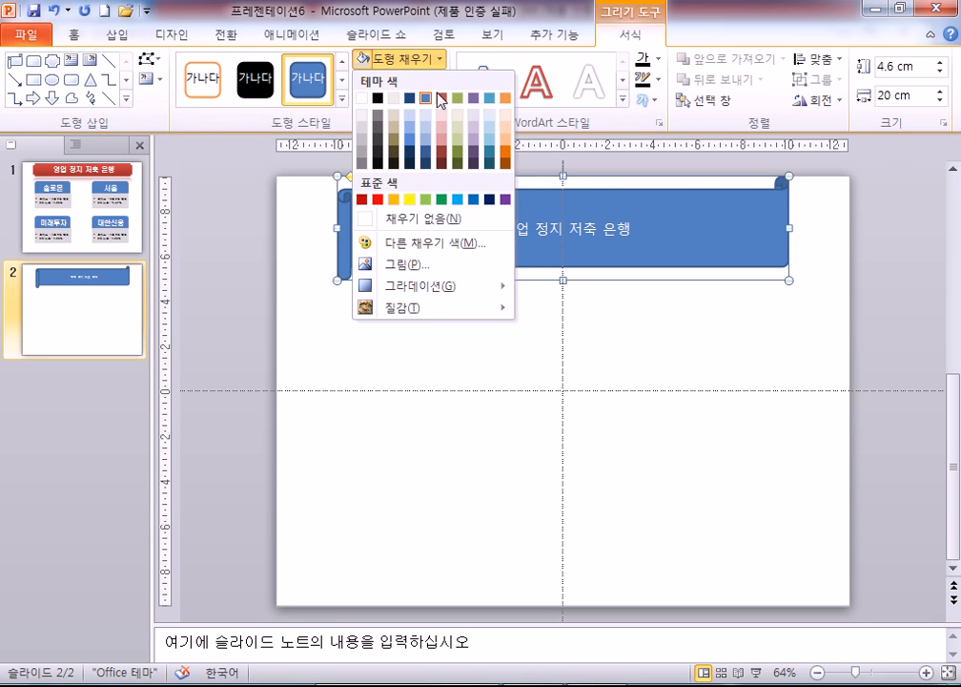
click(342, 99)
click(317, 310)
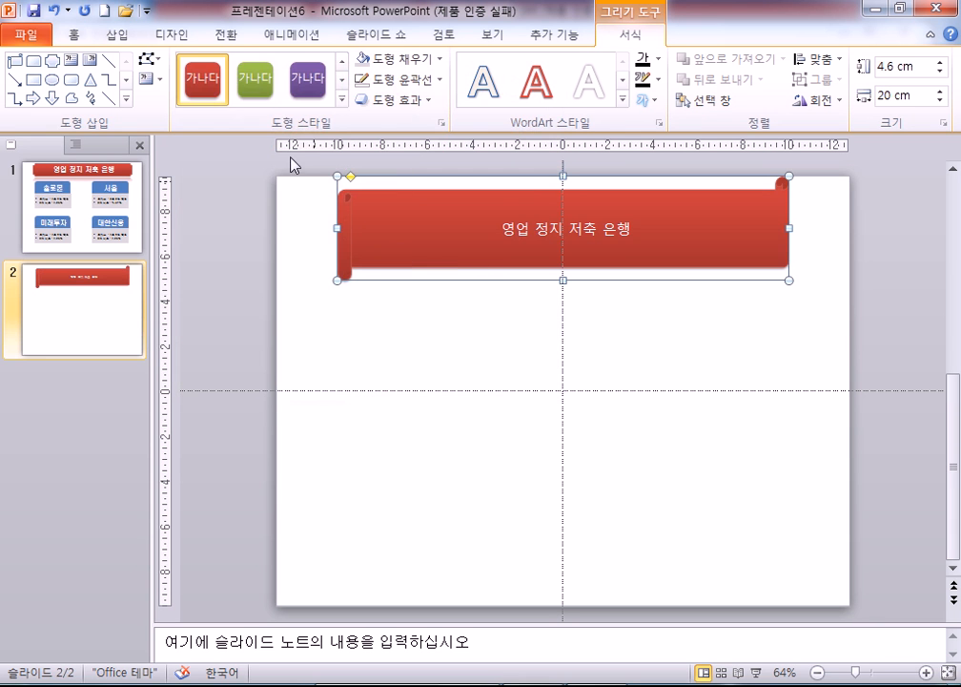
Step: Enlarge the scroll banner's title text to 48 pt
click(76, 35)
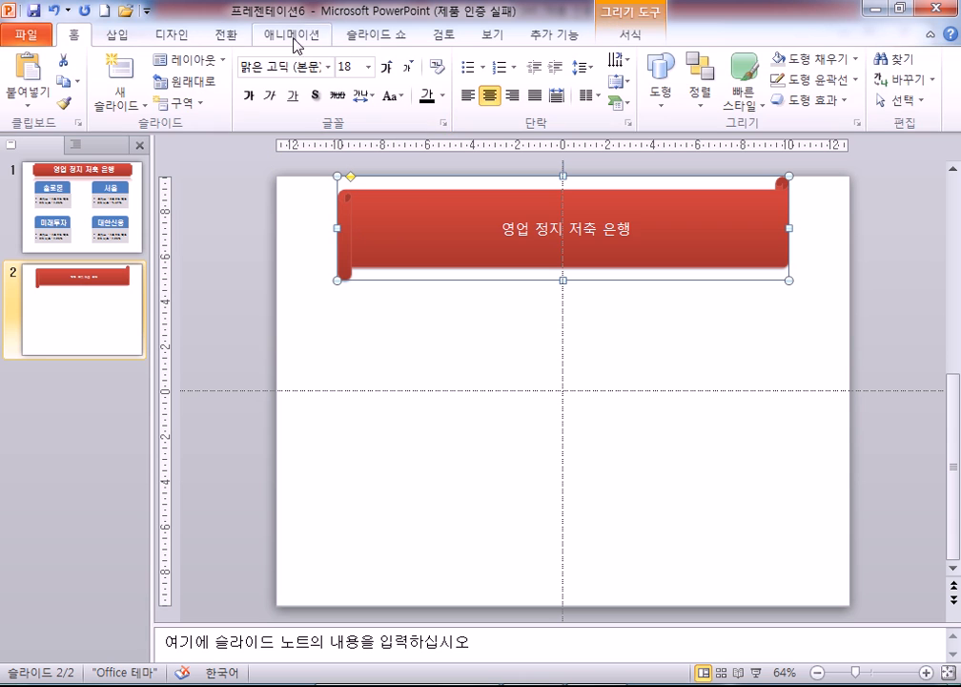
click(389, 66)
click(389, 67)
click(389, 67)
click(389, 67)
click(389, 67)
click(389, 66)
click(389, 67)
click(389, 66)
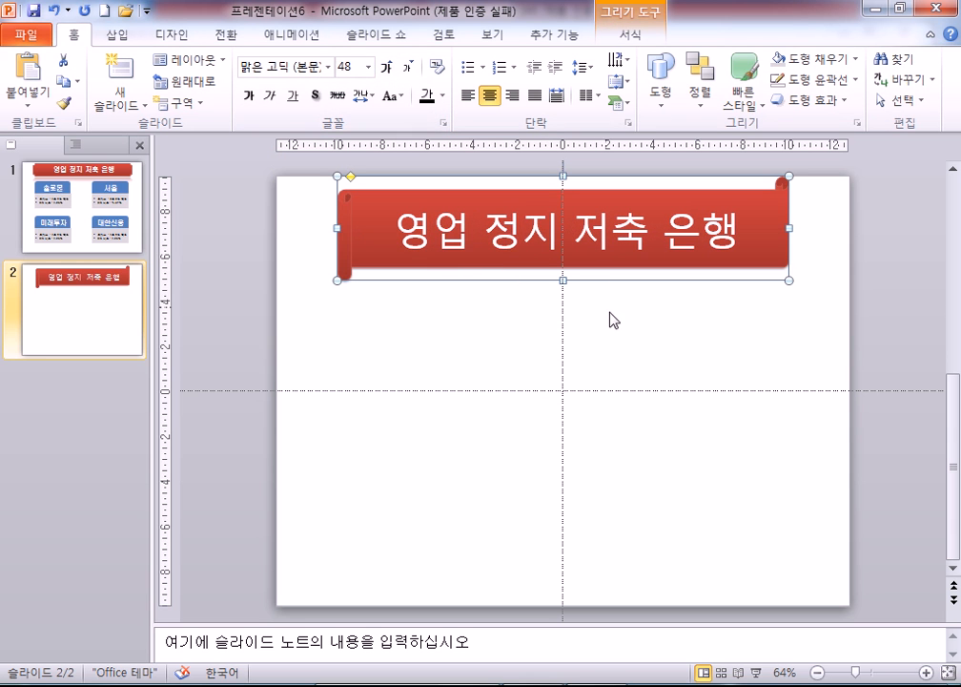
click(597, 362)
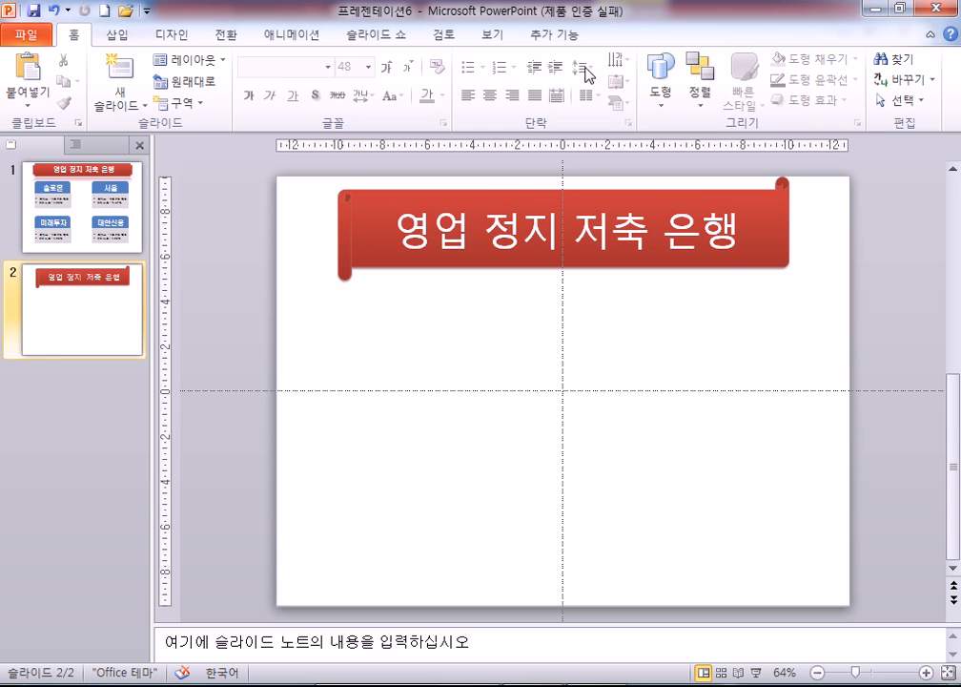
Step: Apply the intense red preset shape style to the scroll banner
click(555, 39)
click(510, 189)
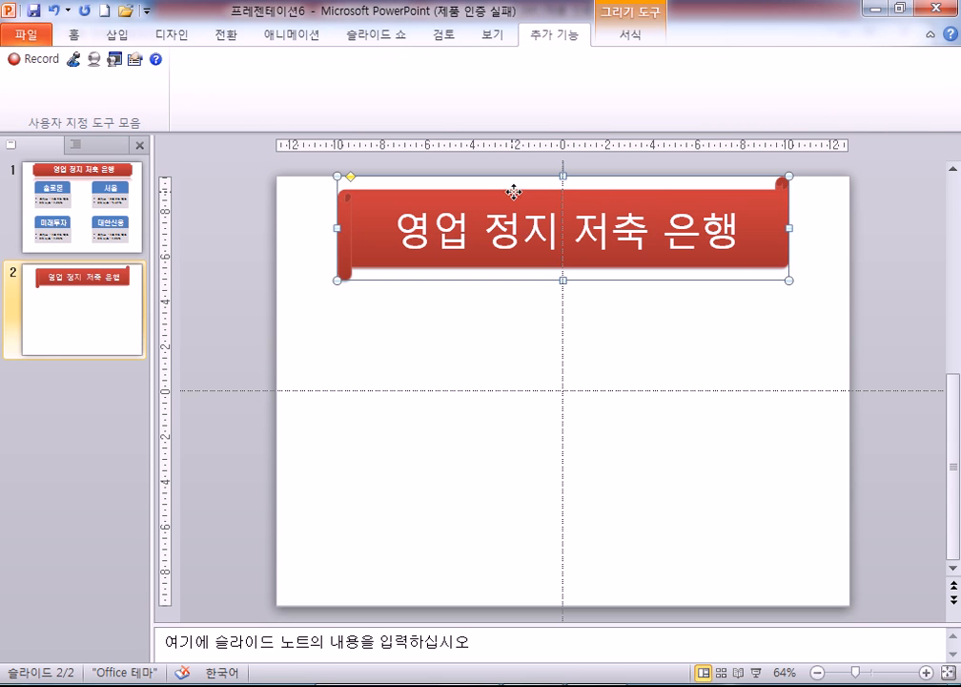
click(628, 35)
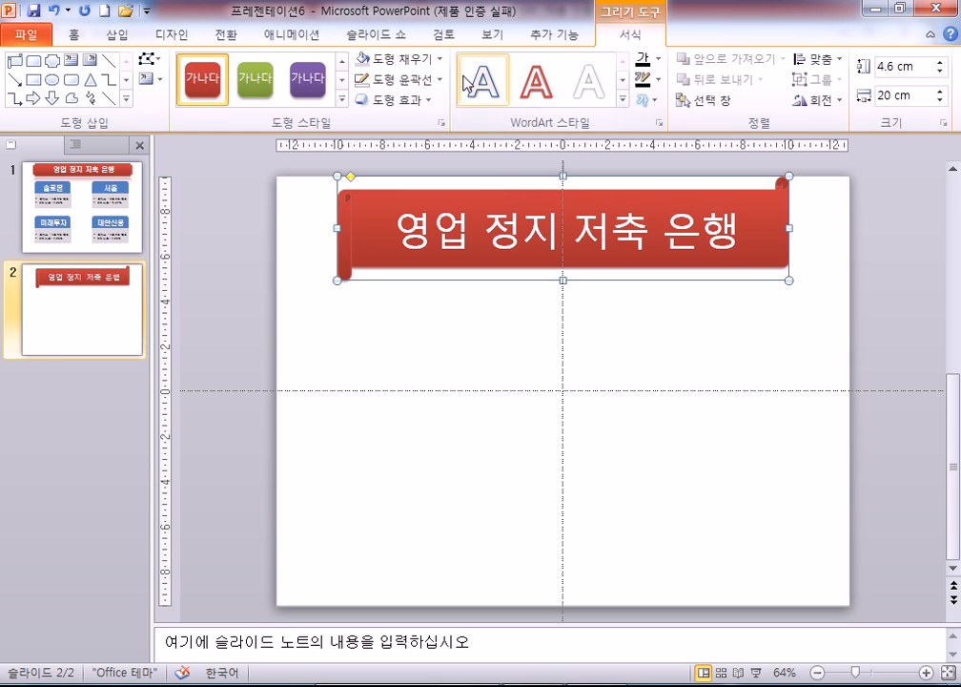
click(342, 98)
click(307, 348)
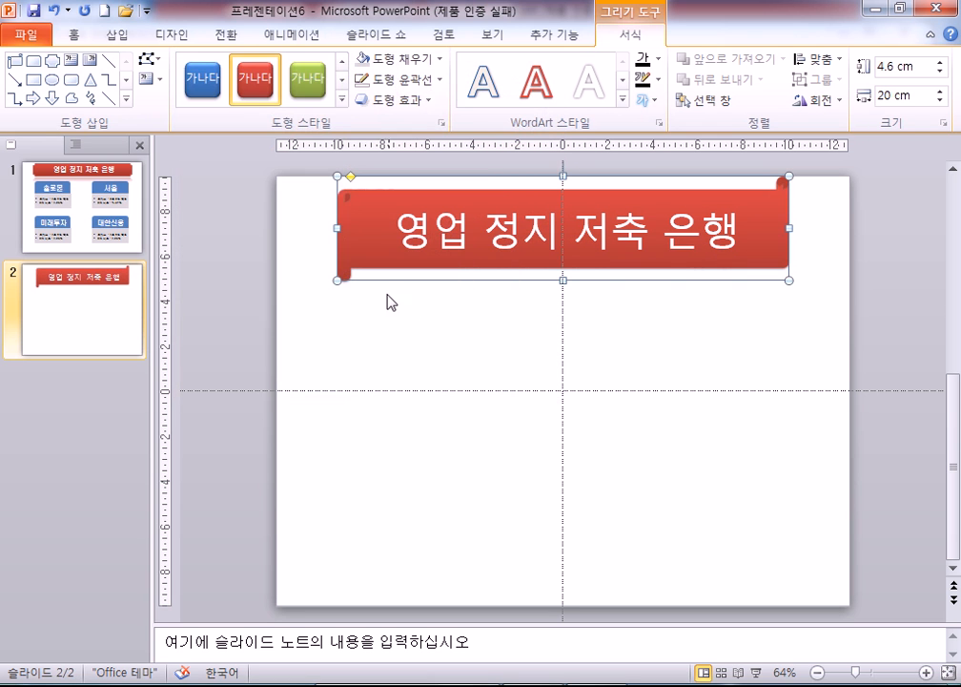
click(299, 307)
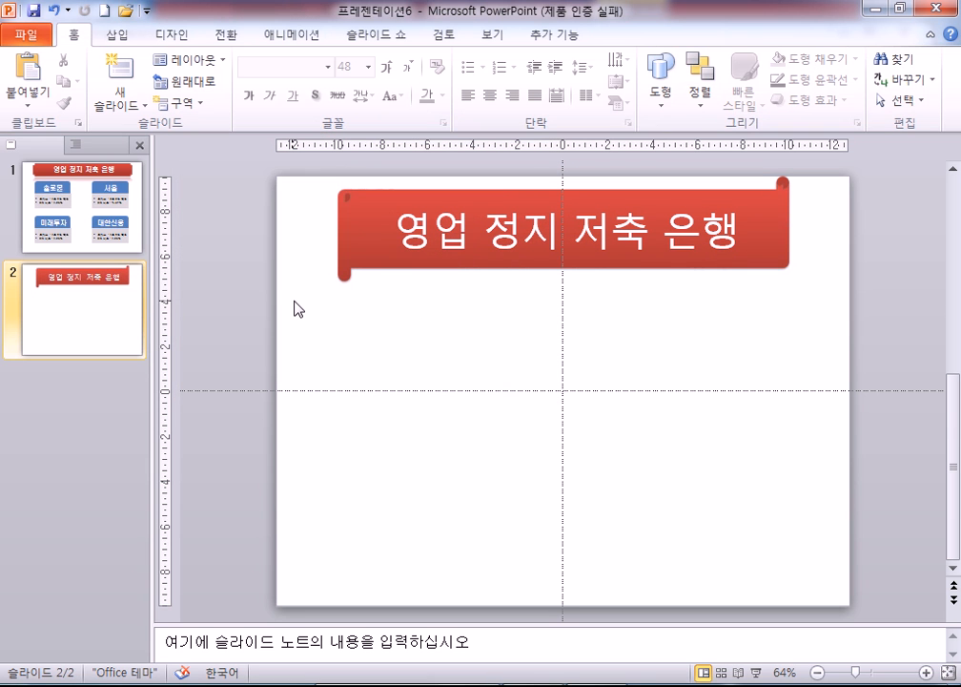
click(386, 266)
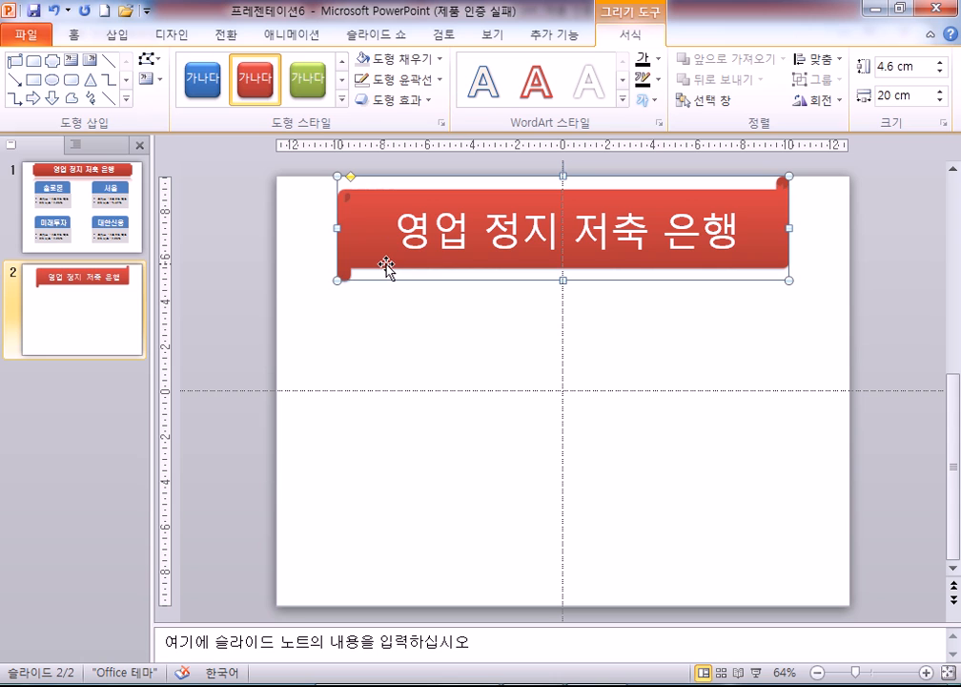
click(52, 61)
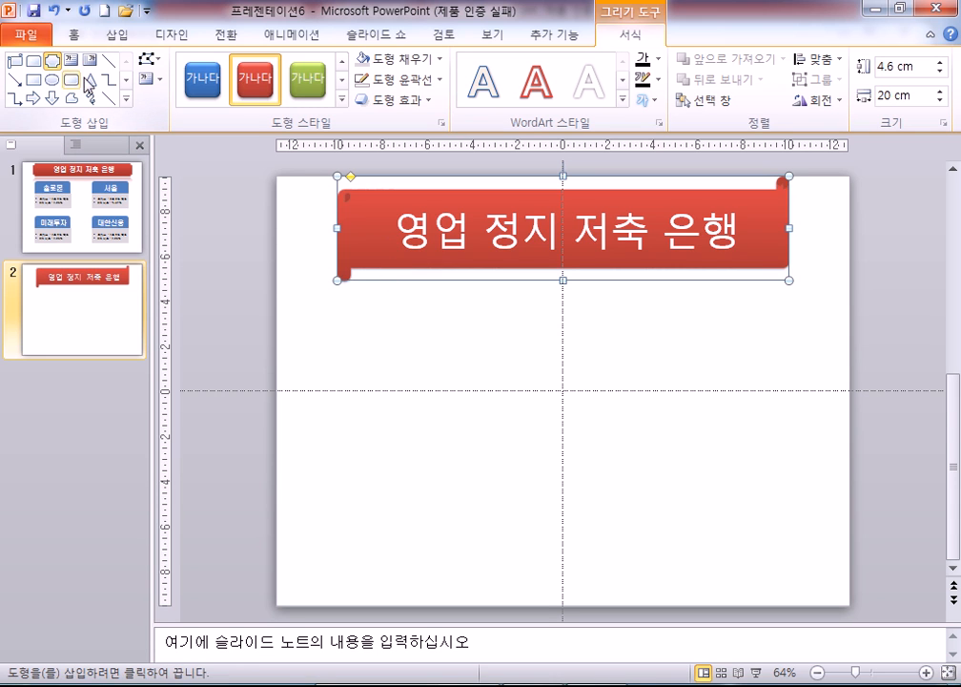
click(270, 223)
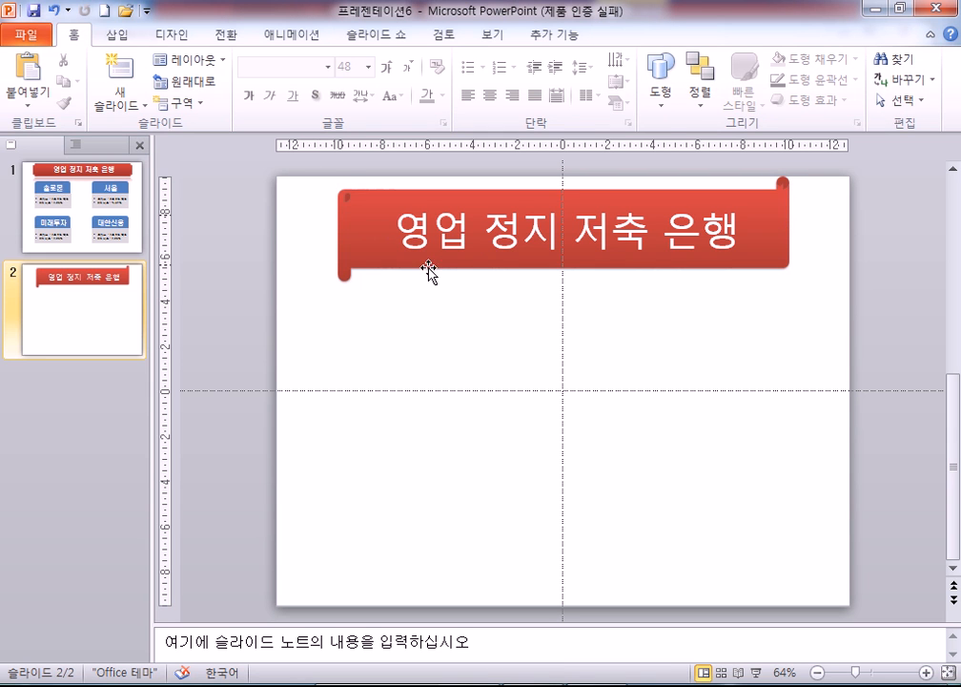
Step: Compare the scroll banner on the second slide with the plaque-shaped banner on the first slide
click(422, 268)
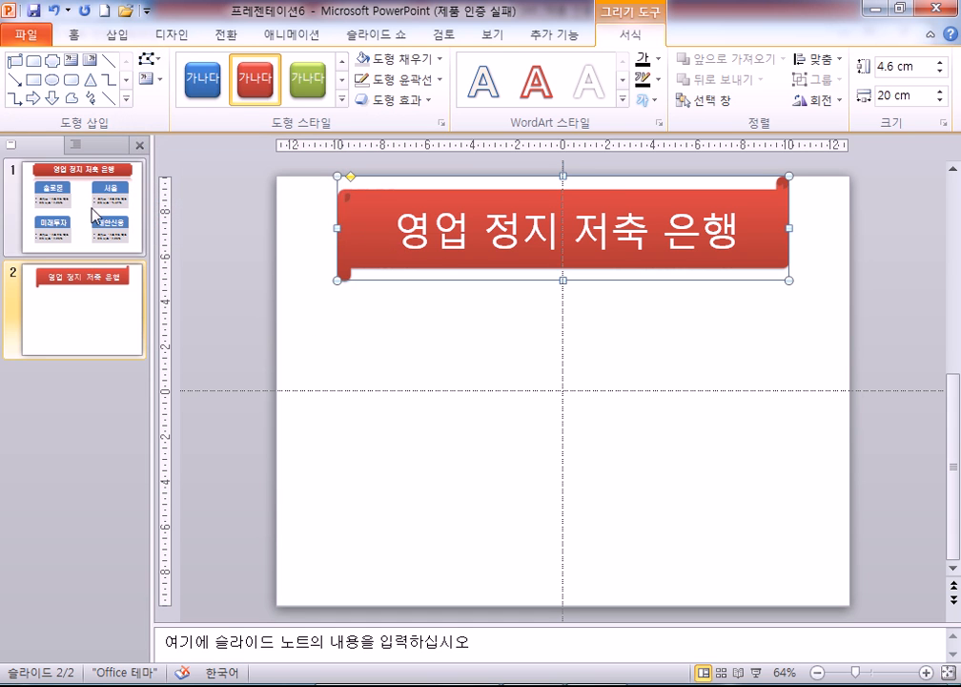
click(73, 162)
click(417, 227)
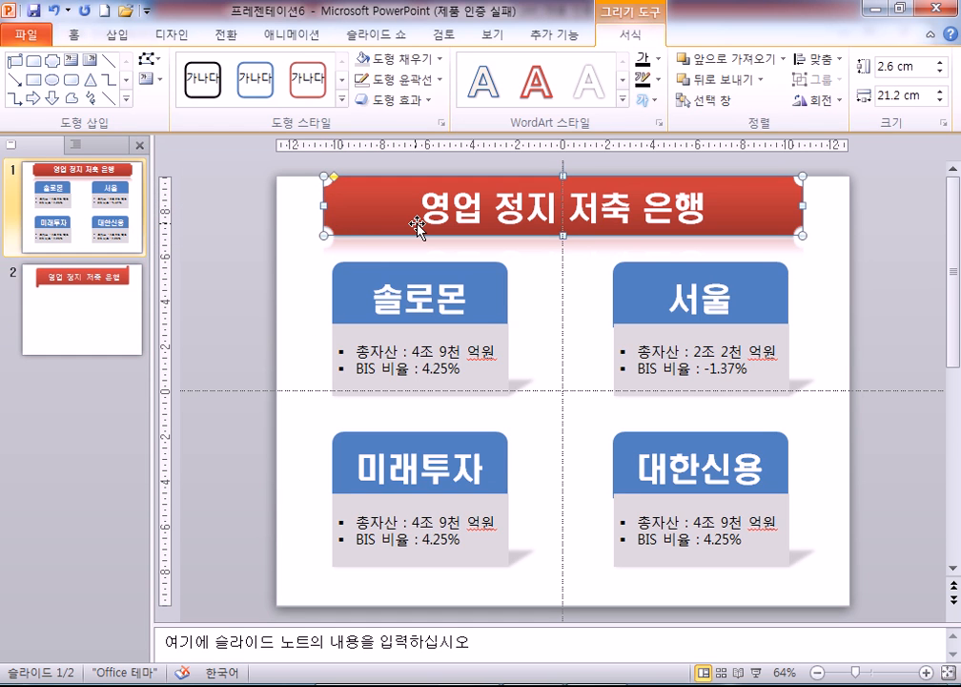
click(139, 315)
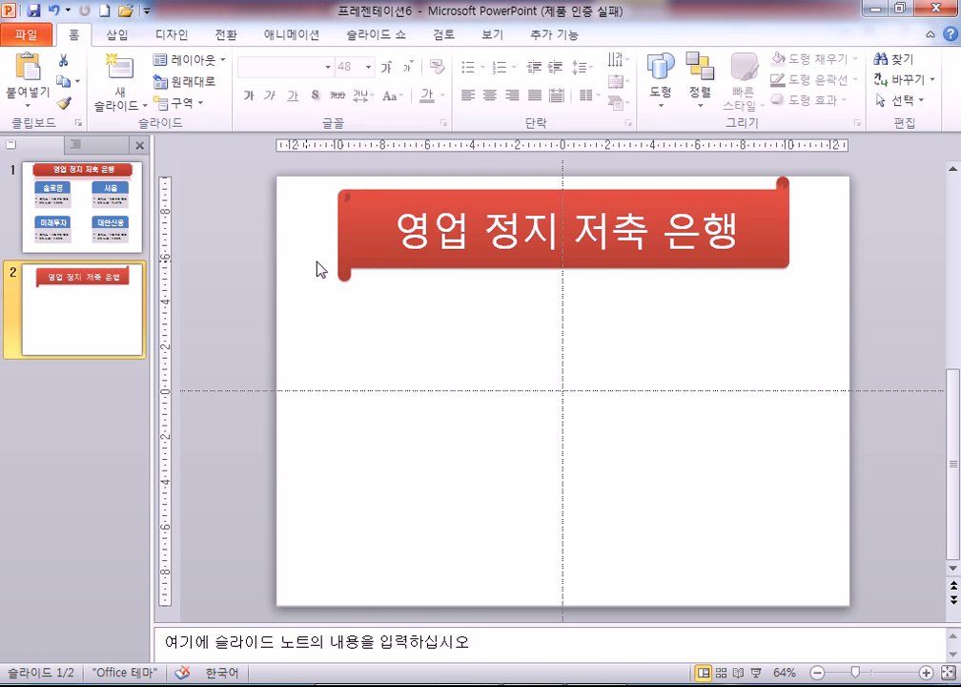
Step: Delete the scroll banner from the second slide and undo the deletion
click(384, 253)
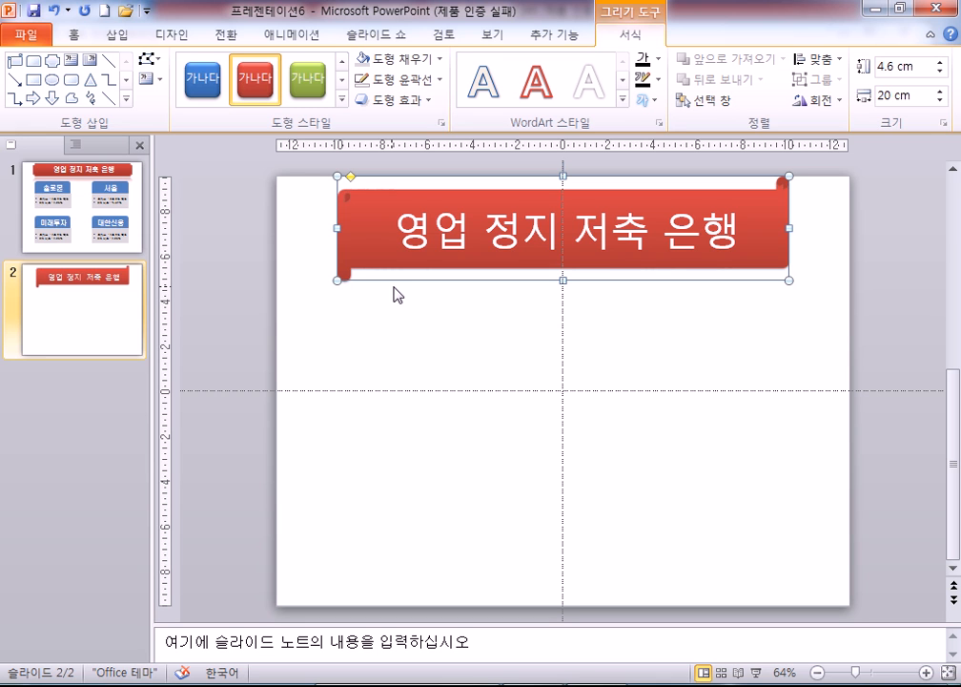
key(Delete)
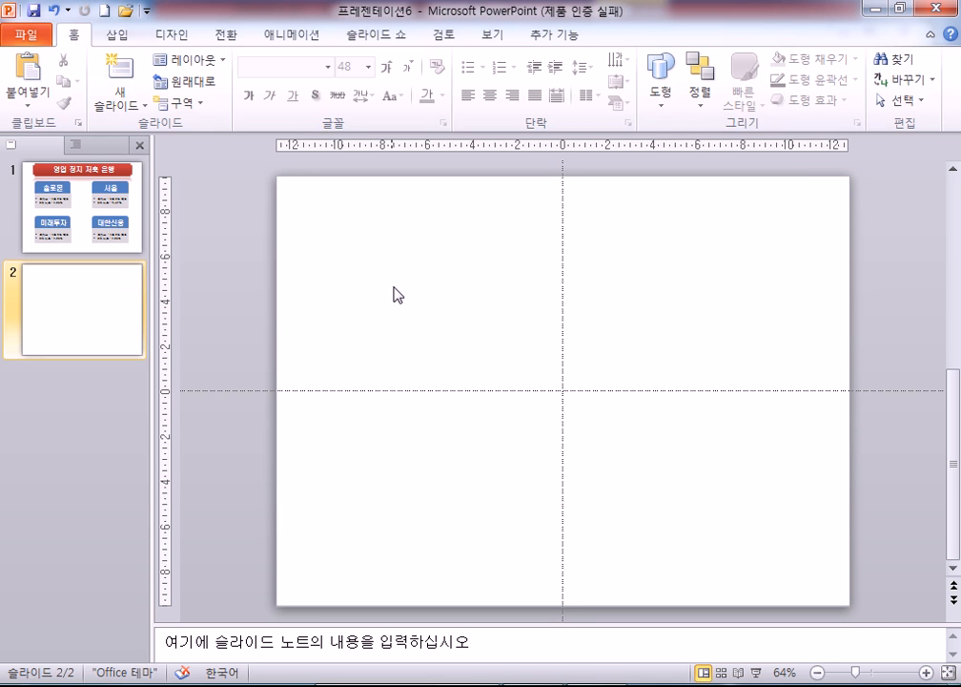
key(ctrl+z)
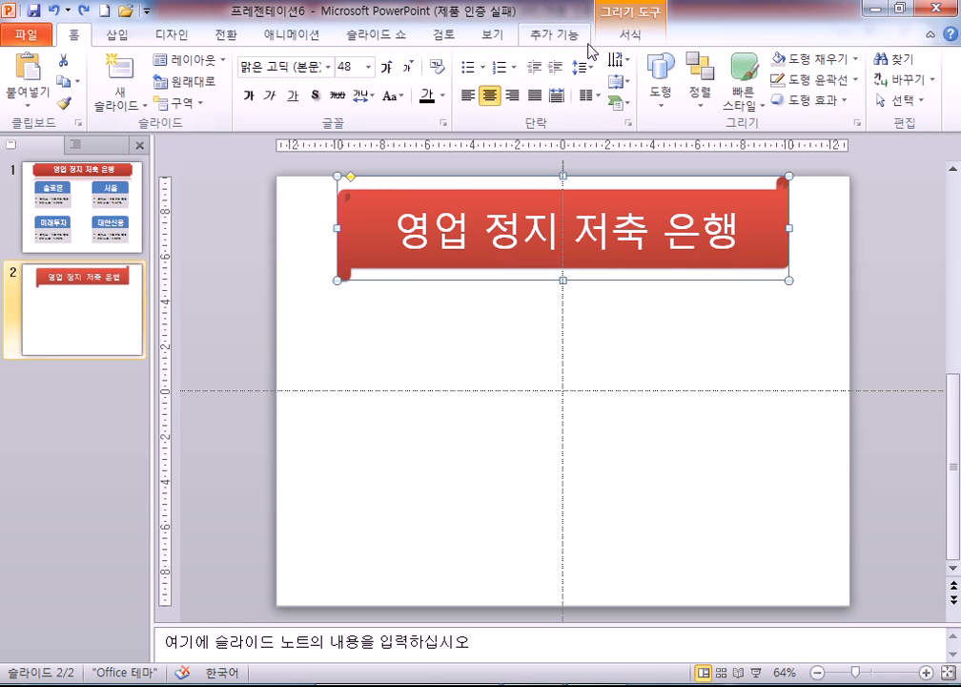
Step: Change the scroll banner's shape to a frame and reduce its height to about 4.12 cm
click(637, 47)
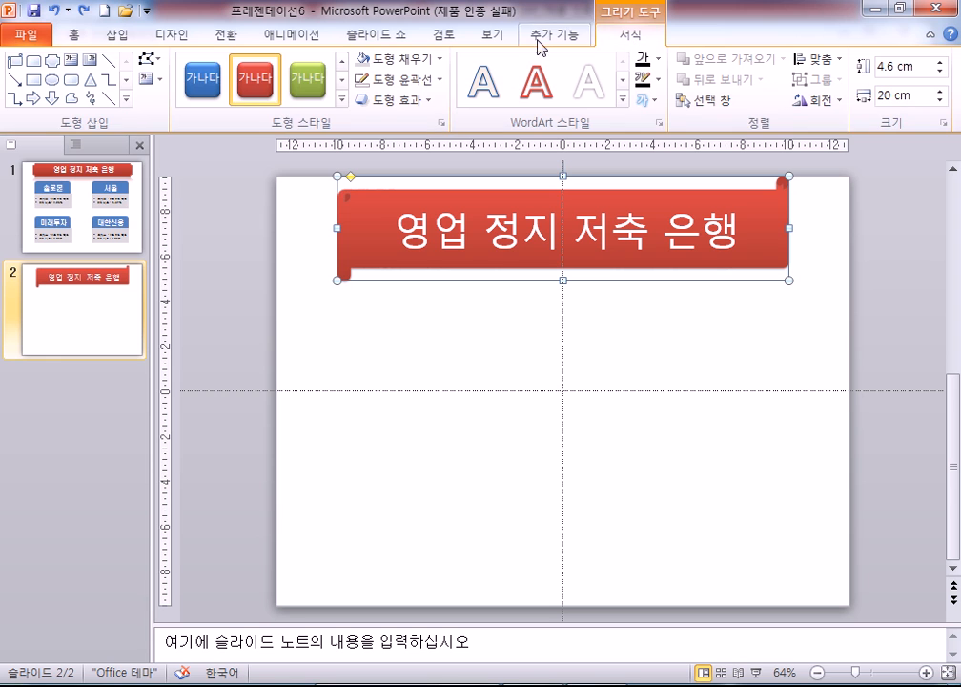
click(156, 65)
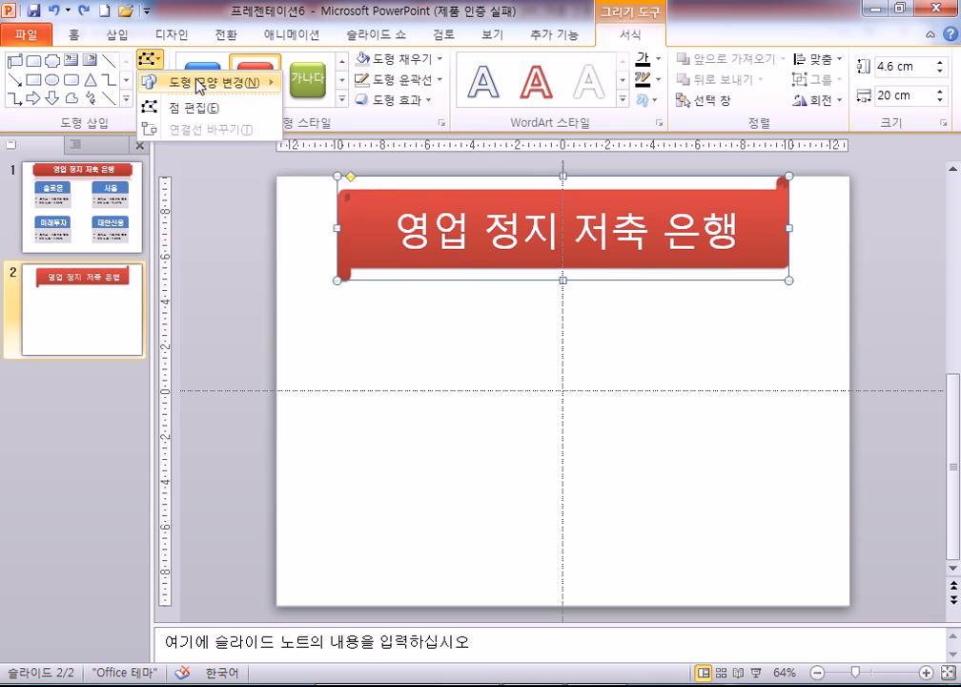
mouse_move(199, 86)
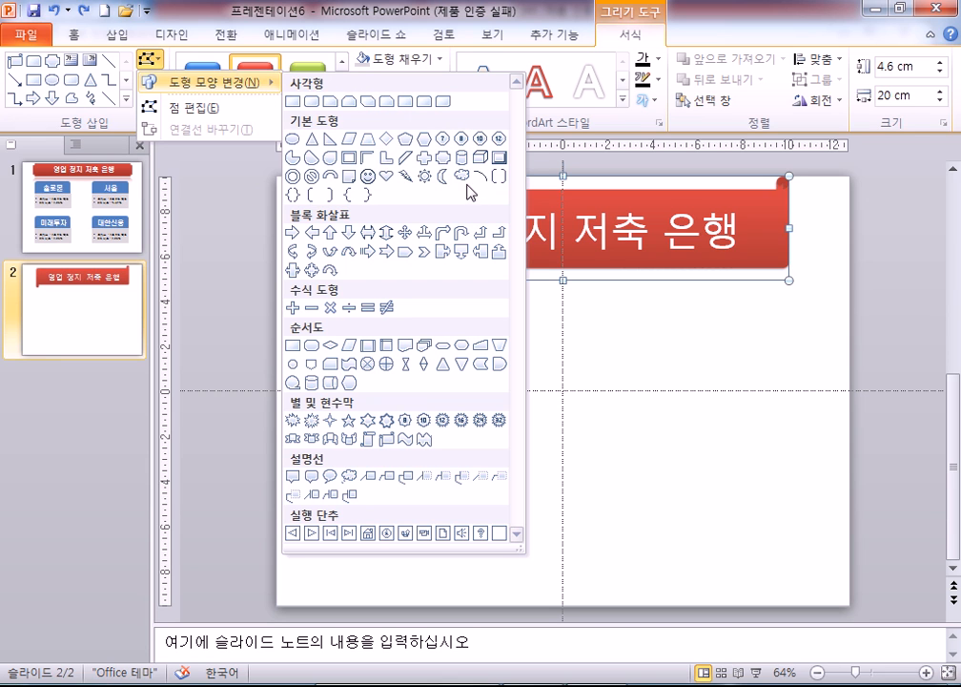
click(351, 159)
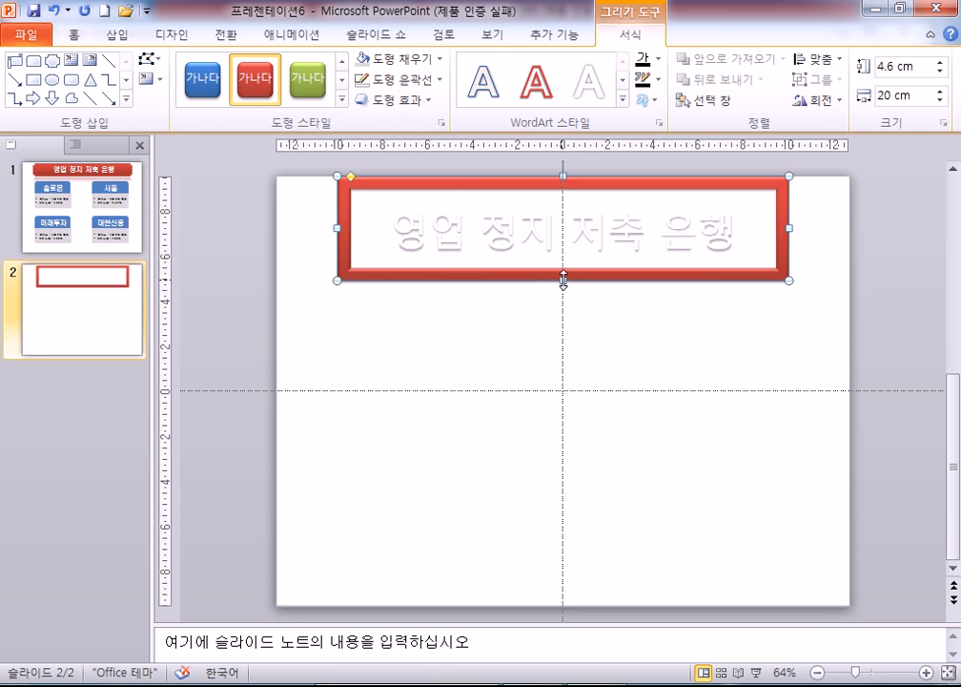
drag(563, 280, 563, 270)
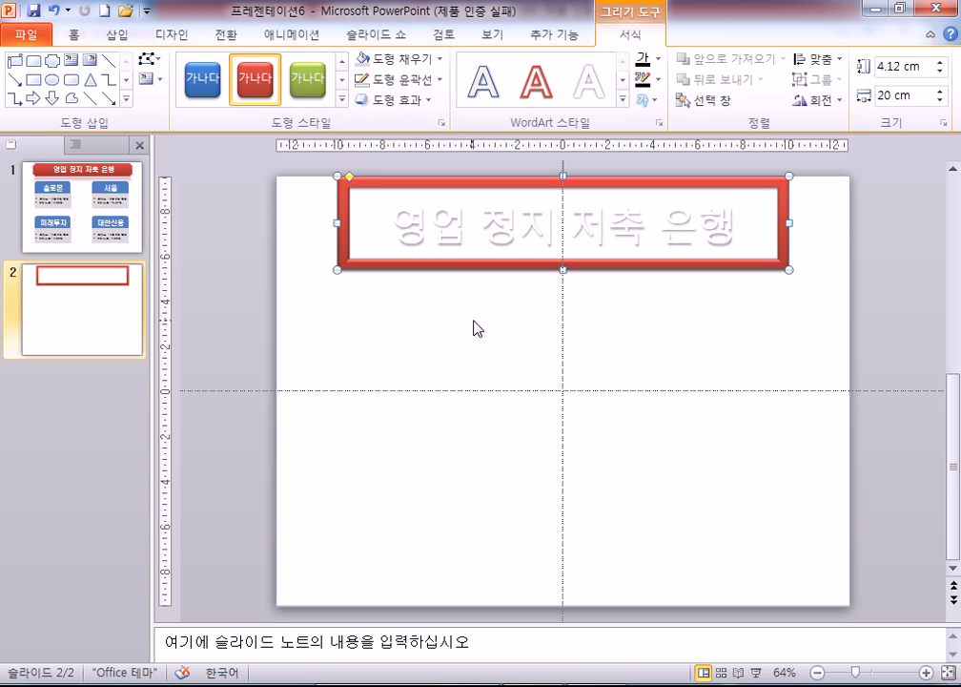
Step: Change the banner's shape to a plaque with concave corners and reduce its height to about 3.12 cm
click(160, 66)
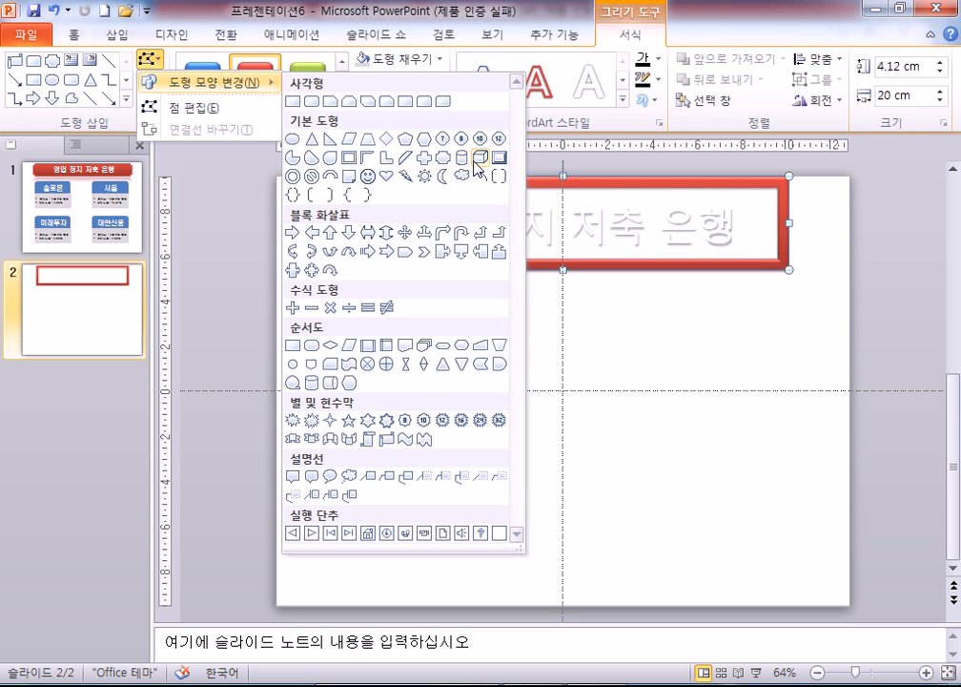
click(444, 156)
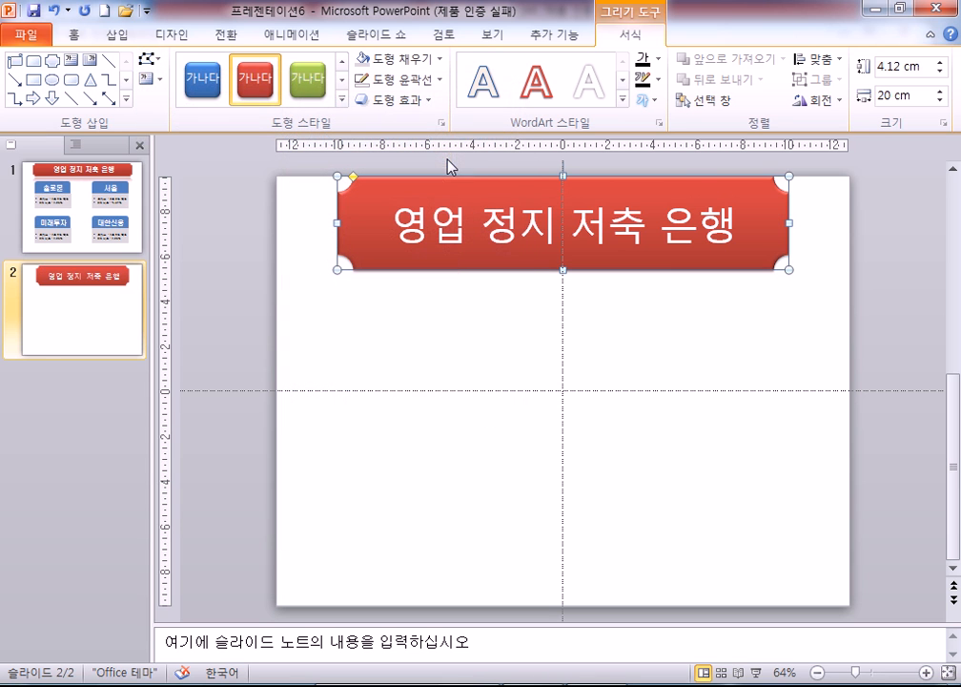
drag(563, 268, 564, 248)
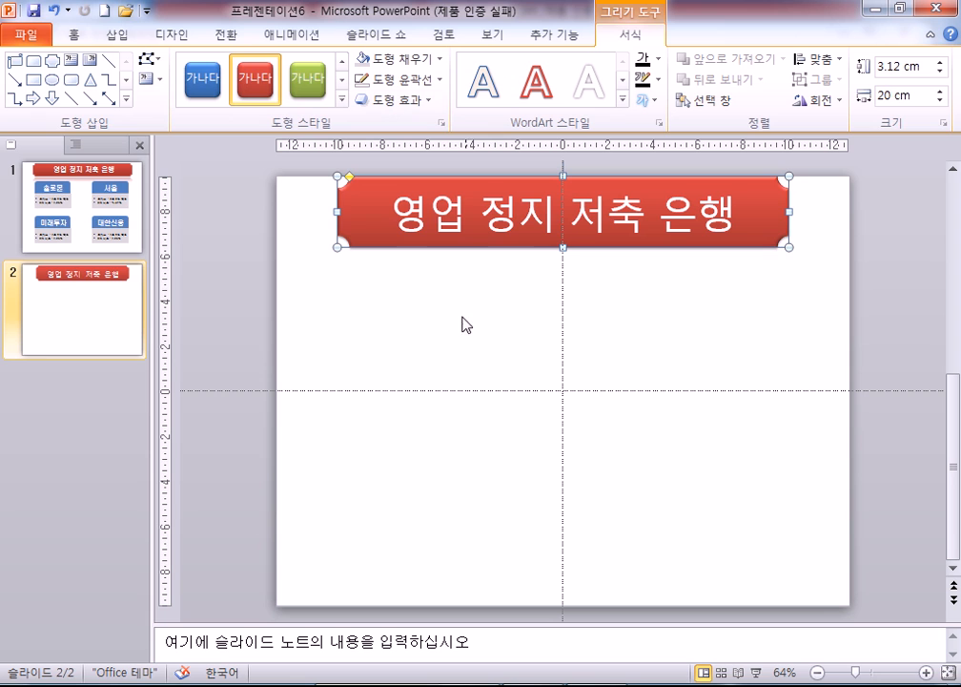
click(344, 318)
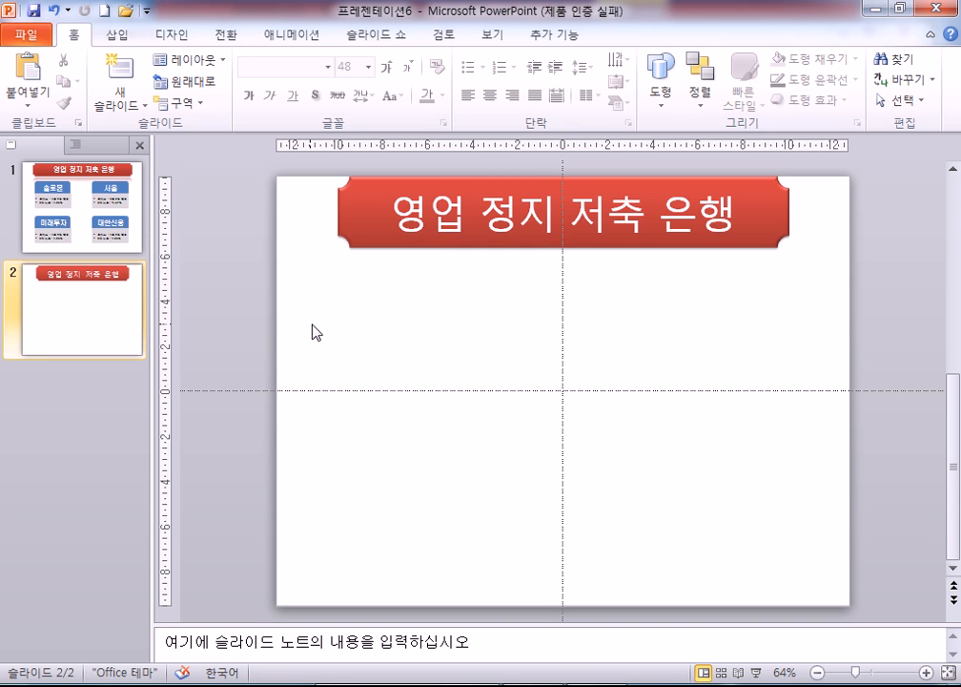
Step: Draw a rectangle with two rounded upper corners below the banner, left of centre, and resize it to about 9 cm wide and 3 cm high
click(115, 38)
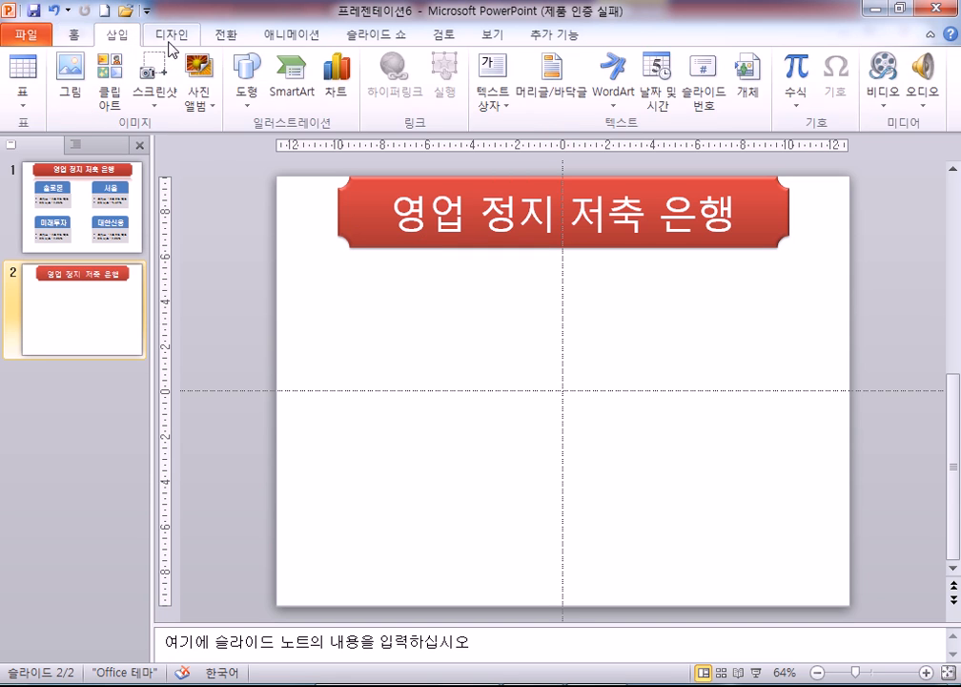
click(245, 75)
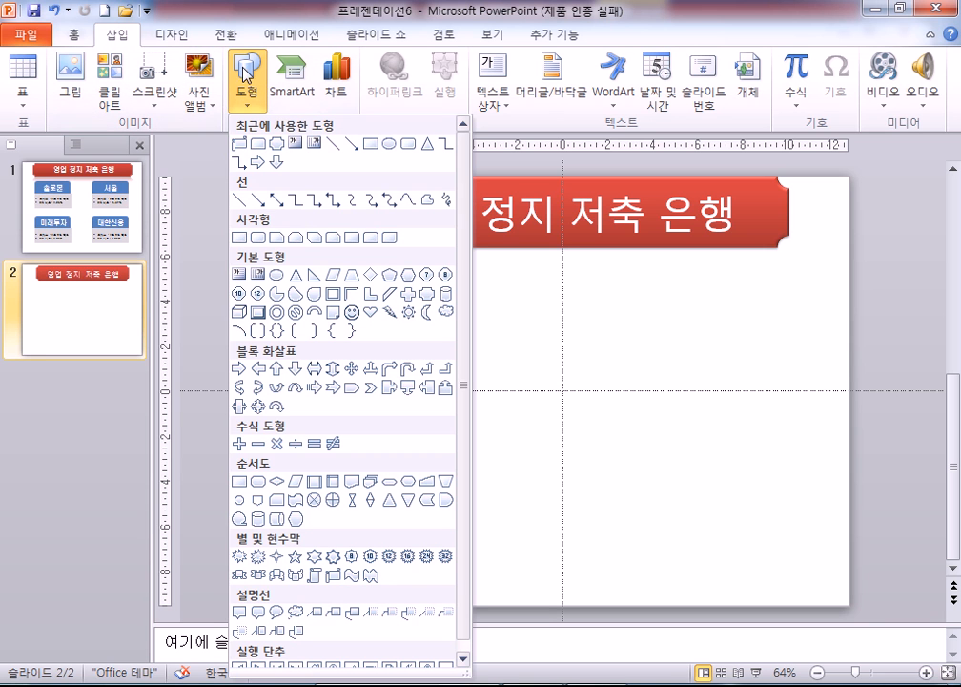
click(373, 245)
mouse_move(337, 279)
mouse_down()
mouse_move(535, 375)
mouse_move(563, 414)
mouse_up()
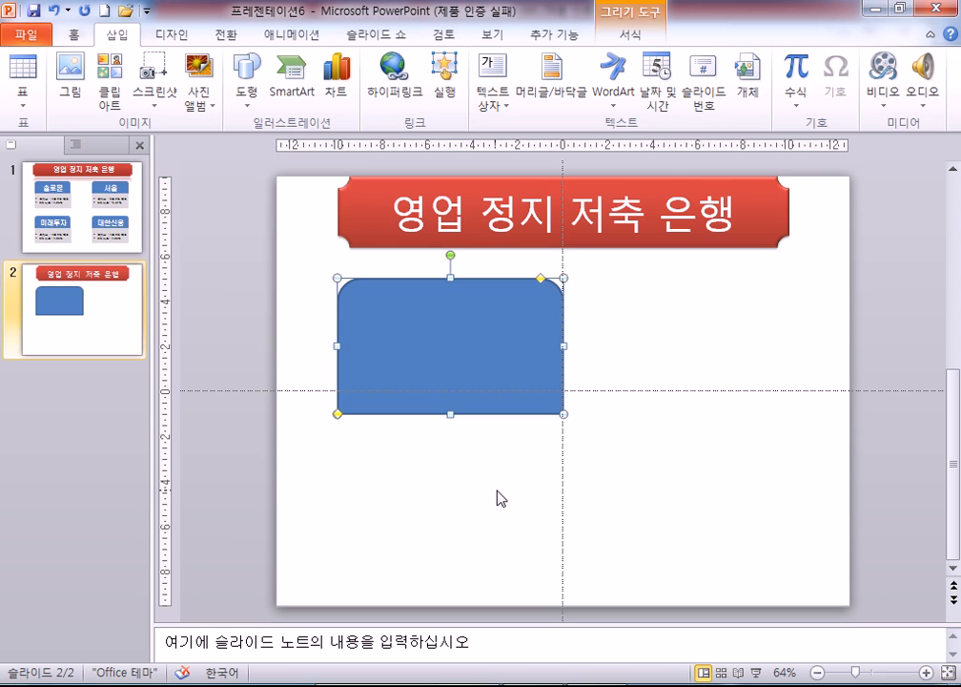
drag(564, 413, 537, 346)
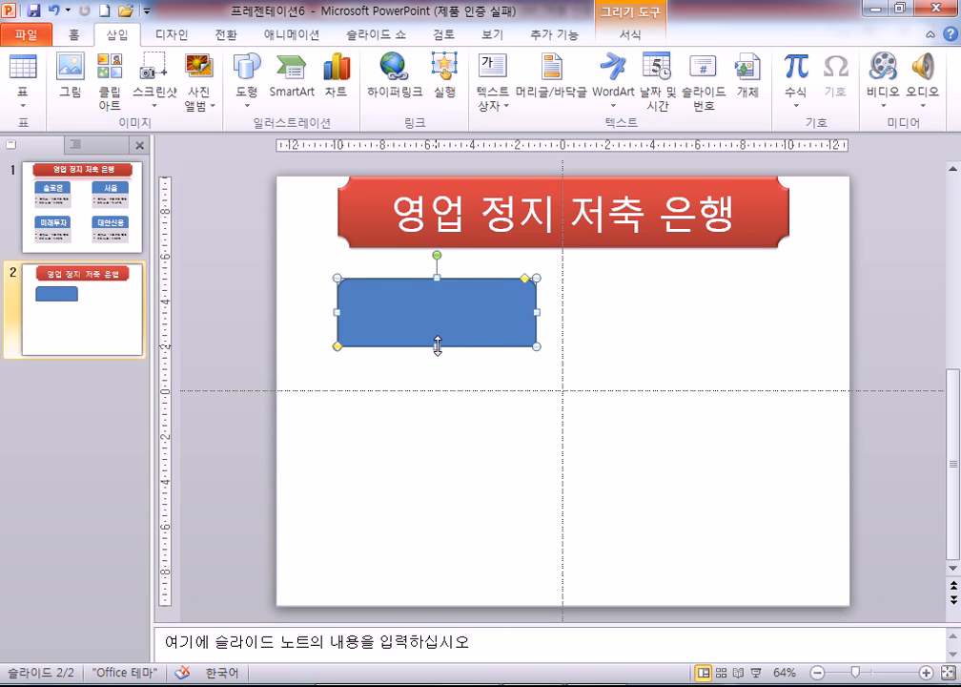
Step: Shrink the rounded-corner box to about 8 cm by 2 cm and draw a matching-width plain rectangle about 4.2 cm high directly beneath it
drag(539, 347, 466, 298)
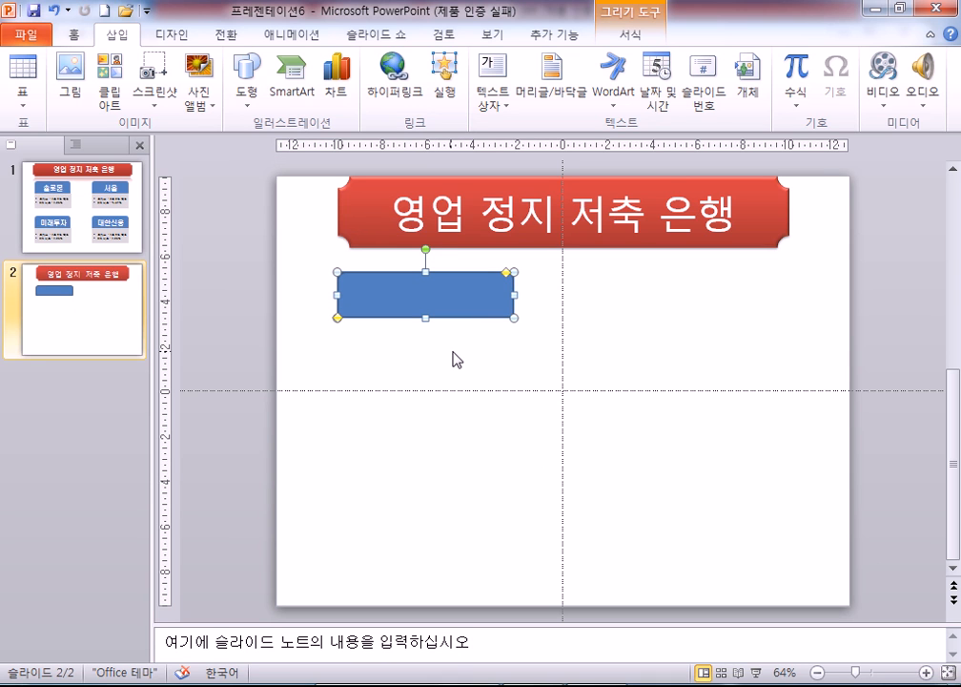
click(248, 91)
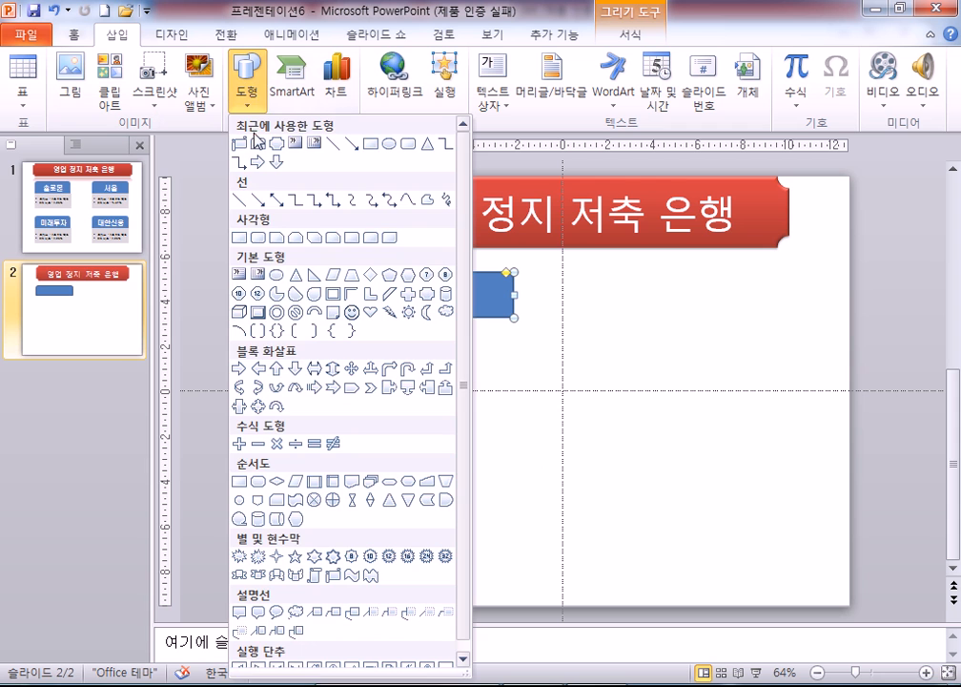
click(240, 237)
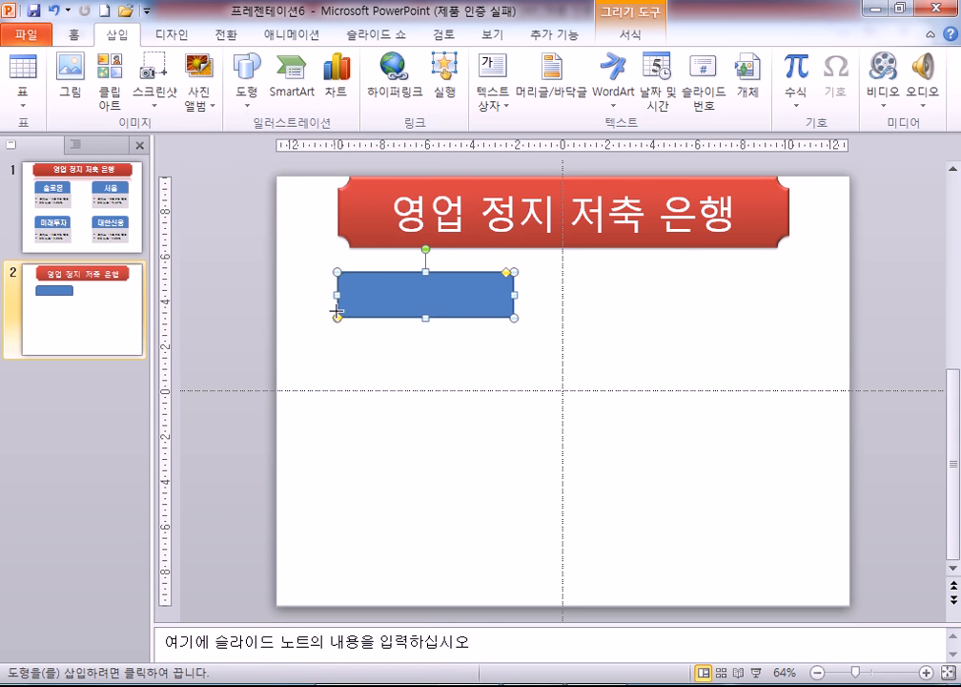
drag(336, 304, 515, 401)
drag(440, 364, 440, 379)
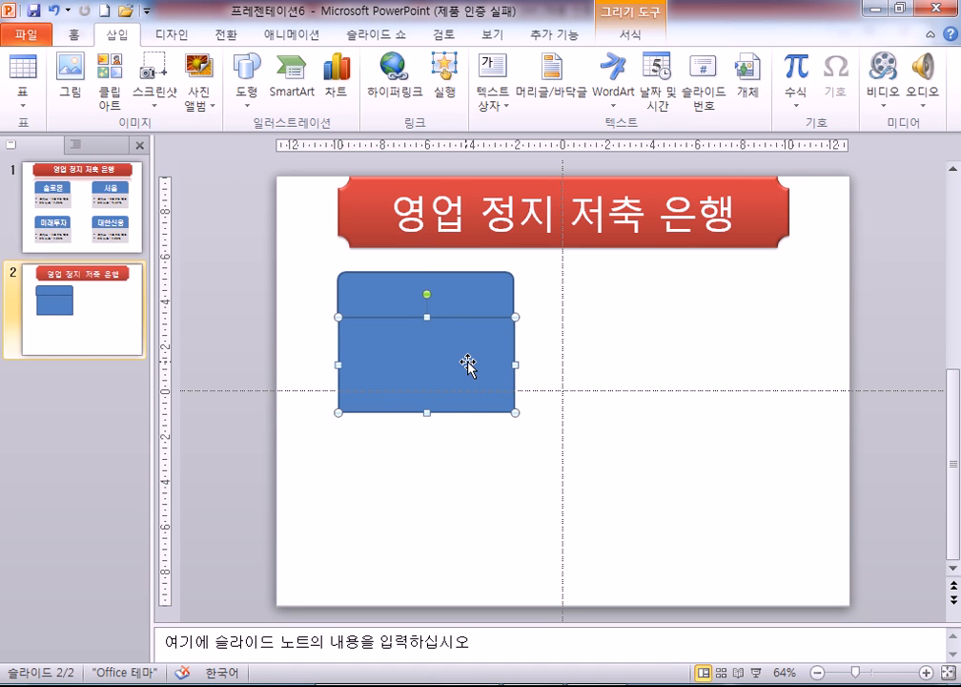
click(391, 297)
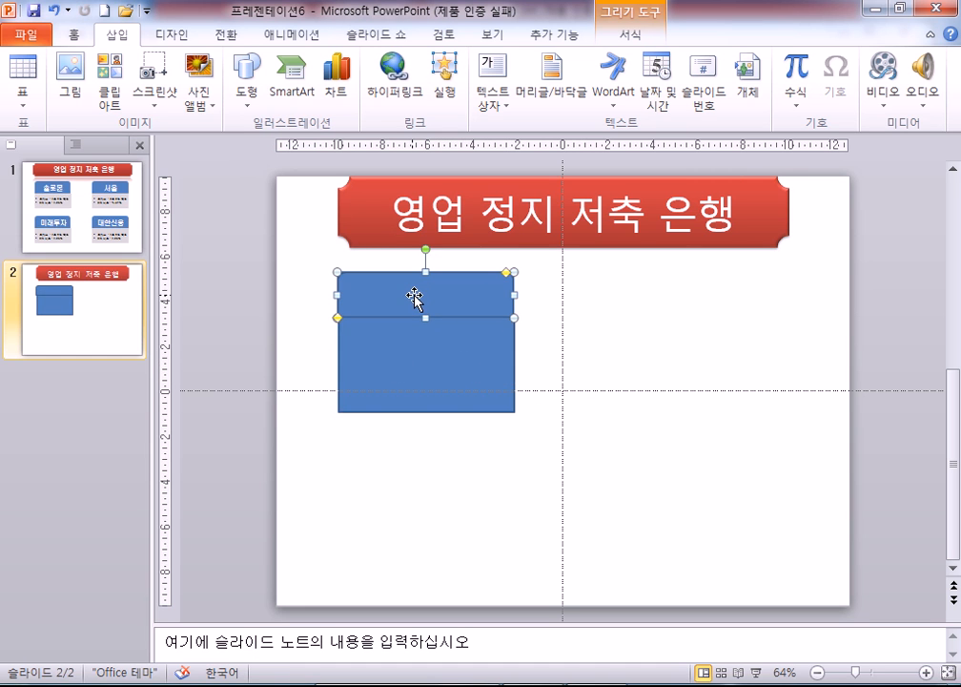
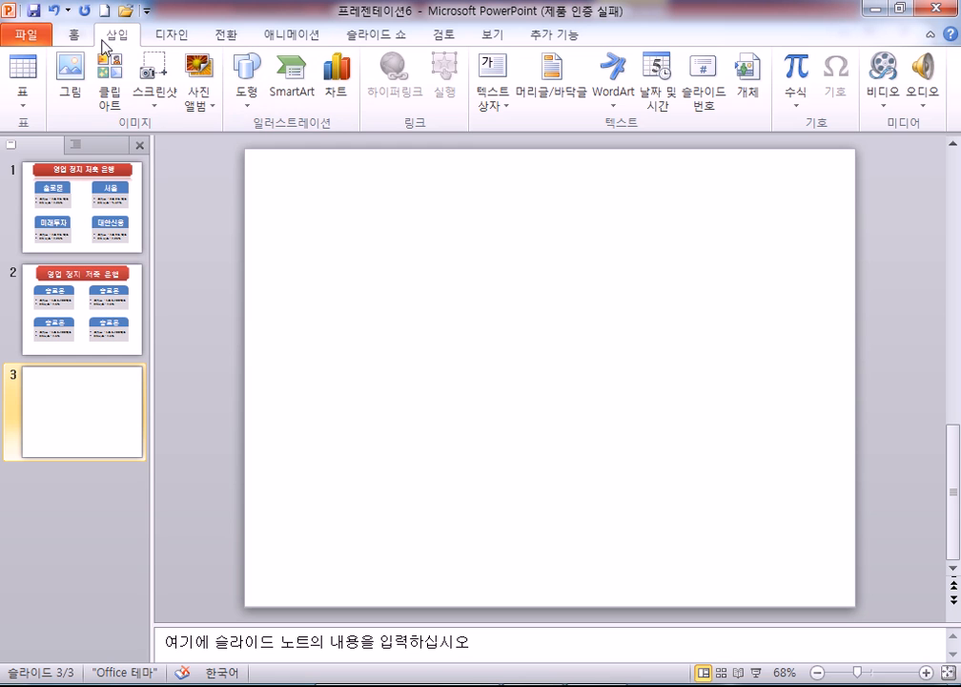
Step: On the blank third slide, draw a pentagon arrow in the upper left area and an equally high chevron directly to its right
click(248, 81)
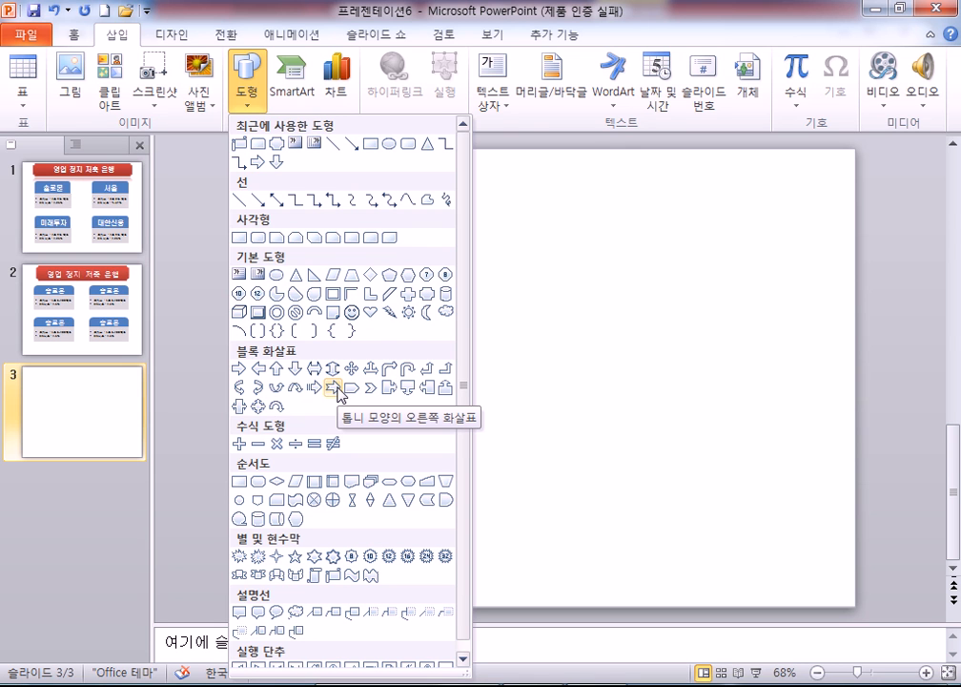
click(352, 388)
mouse_move(279, 224)
mouse_down()
mouse_move(327, 236)
mouse_move(425, 286)
mouse_up()
click(247, 84)
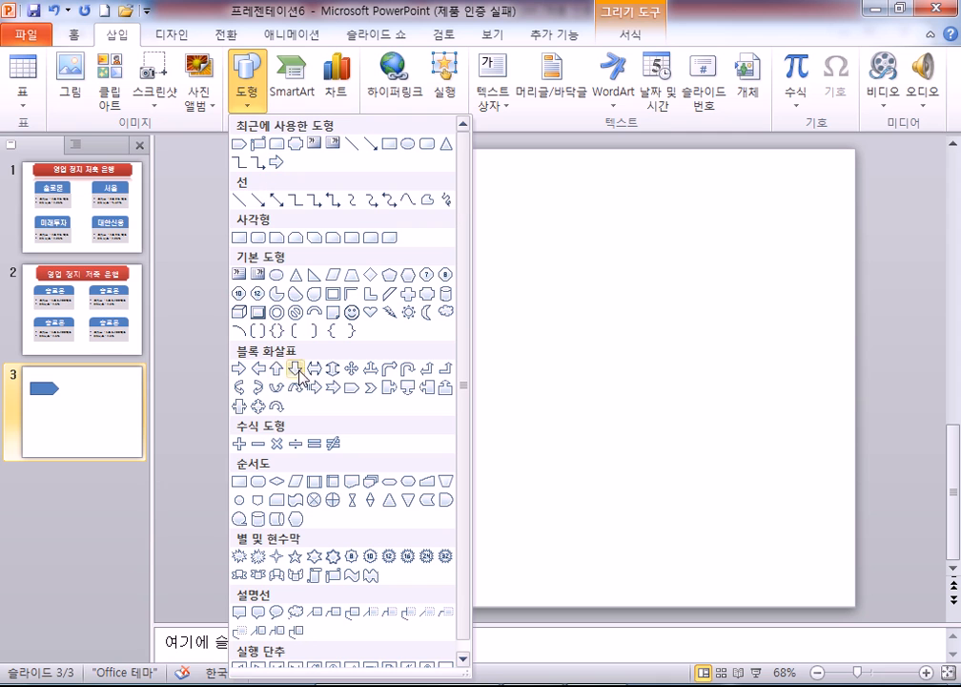
click(362, 387)
drag(434, 223, 603, 286)
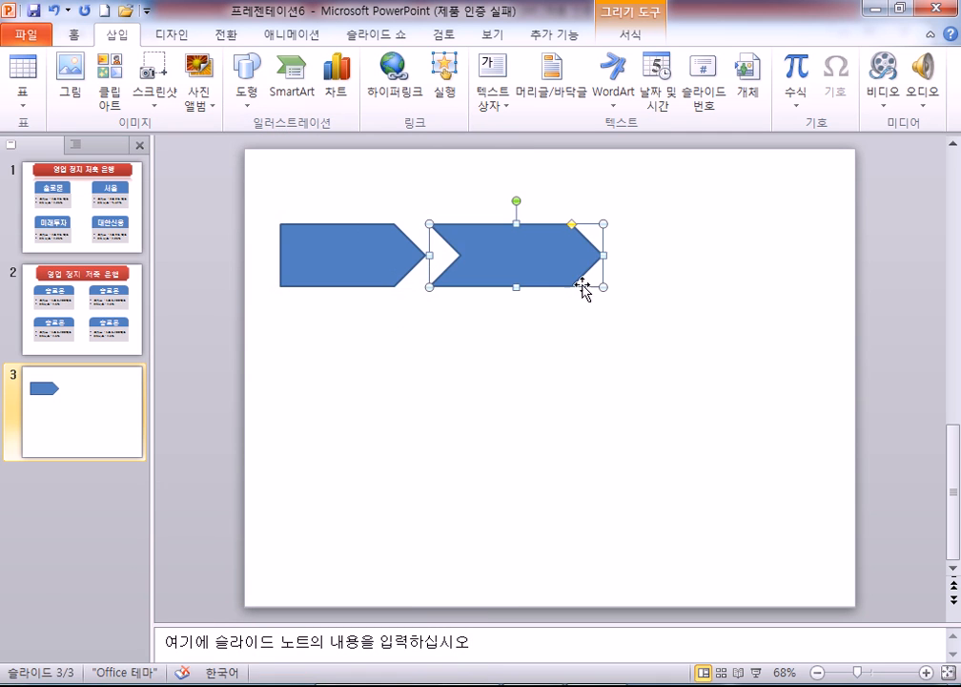
Step: Add a notched right arrow after the chevron, adjusting its head and body so the shaft matches the chevron's height
click(247, 88)
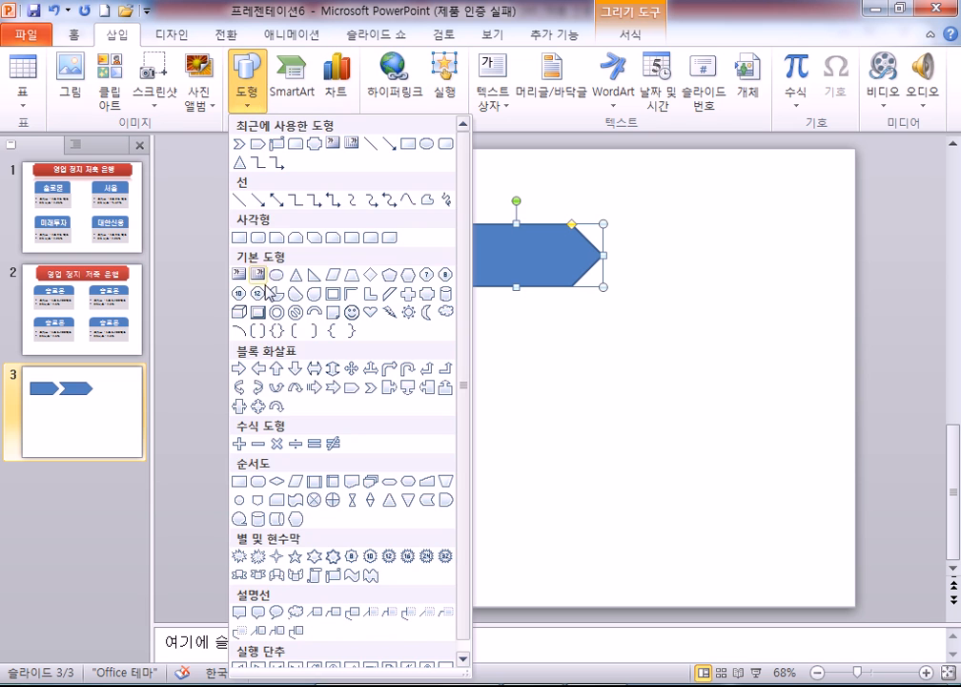
click(331, 387)
drag(623, 224, 820, 344)
drag(771, 305, 700, 270)
mouse_move(752, 316)
mouse_down()
mouse_move(760, 324)
mouse_move(767, 315)
mouse_up()
drag(720, 268, 783, 268)
click(567, 356)
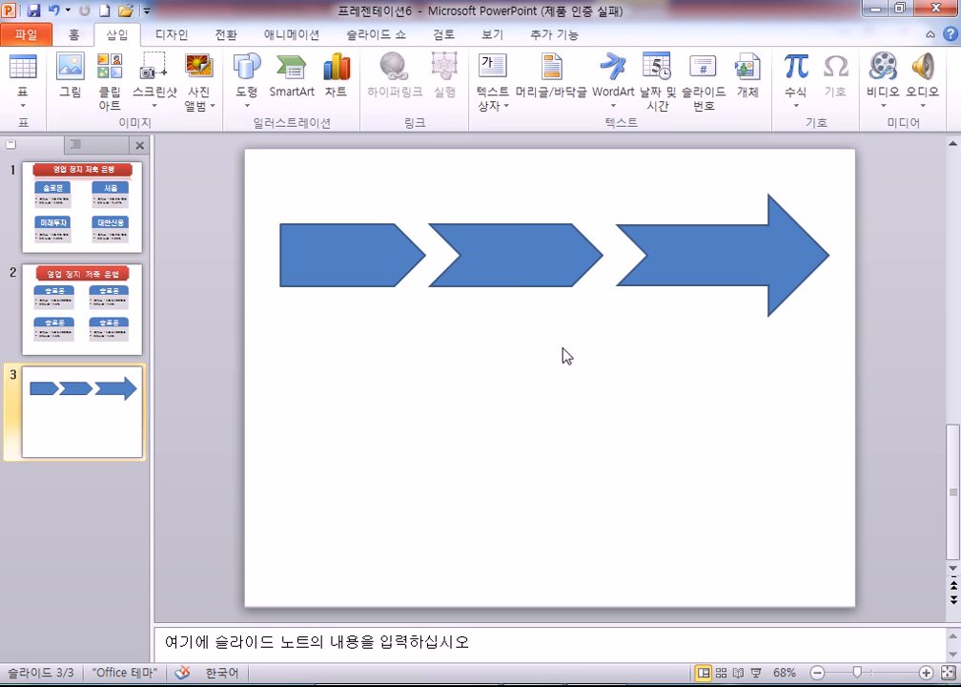
Step: Fine-tune the gap between the first two arrows by shortening the pentagon arrow and extending the chevron's tail slightly leftward
click(536, 253)
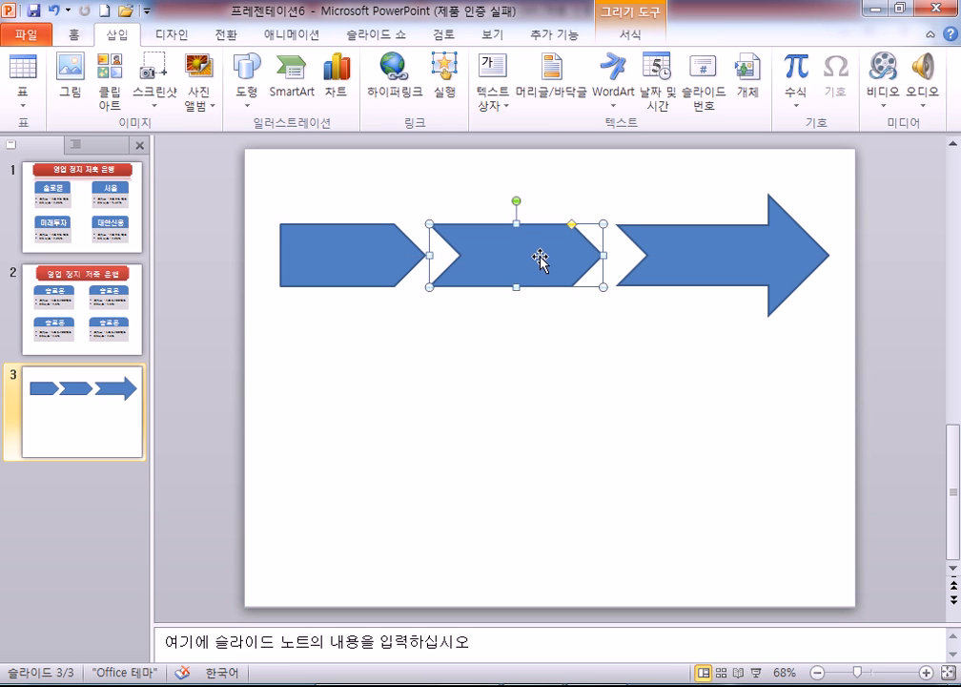
click(415, 401)
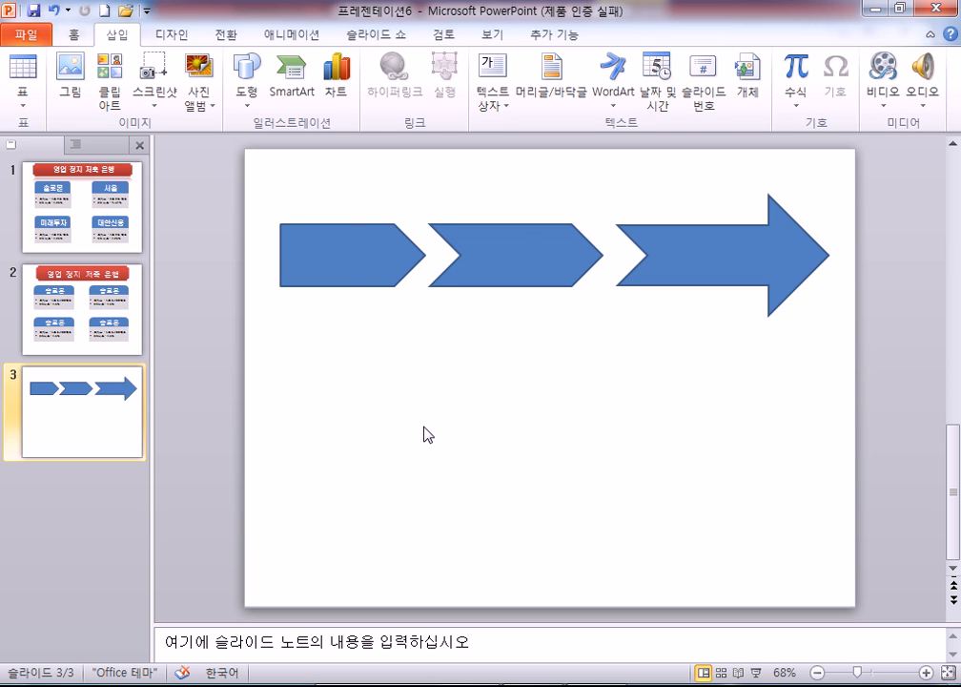
click(414, 263)
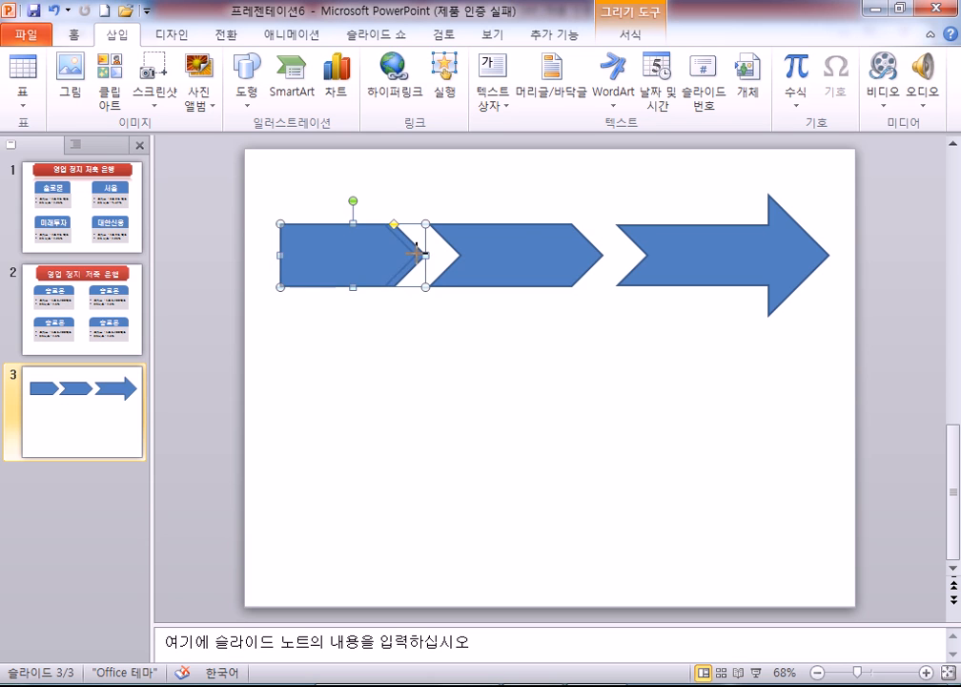
click(493, 252)
drag(427, 256, 422, 256)
click(446, 329)
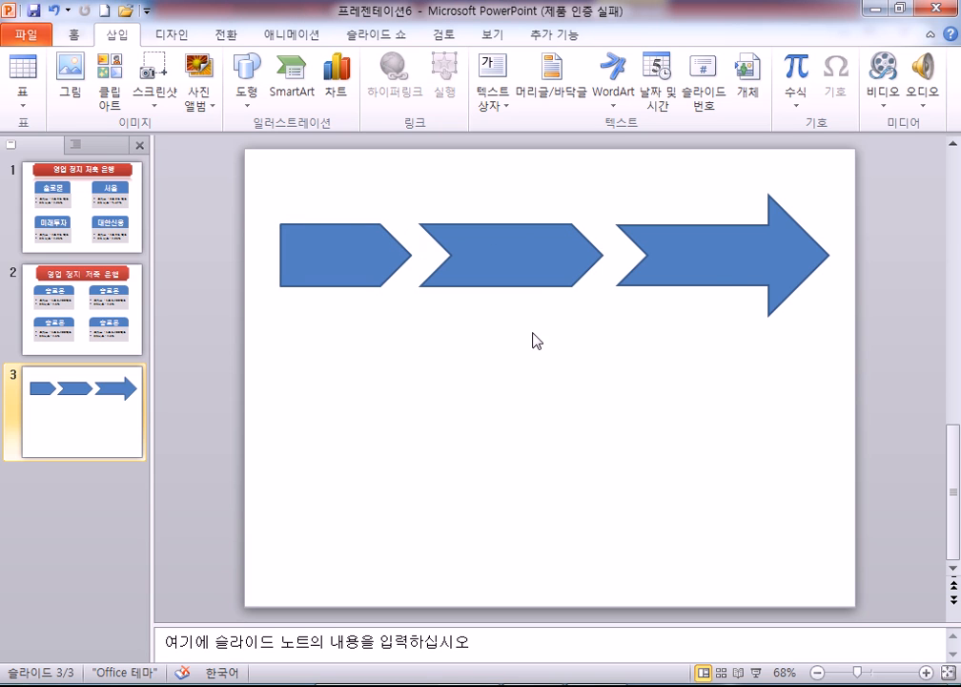
click(723, 279)
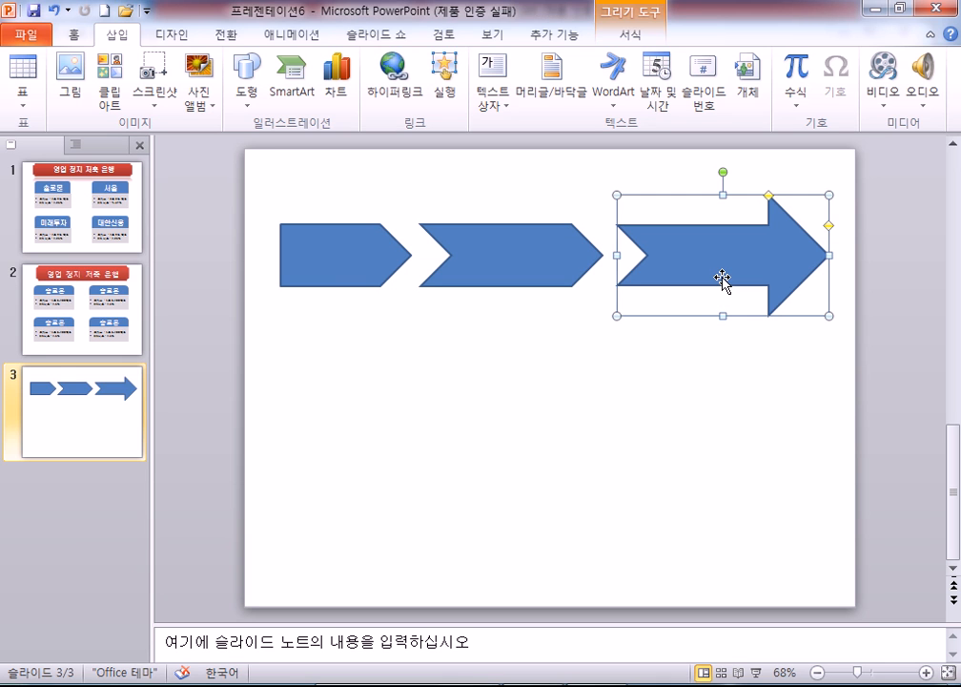
click(621, 375)
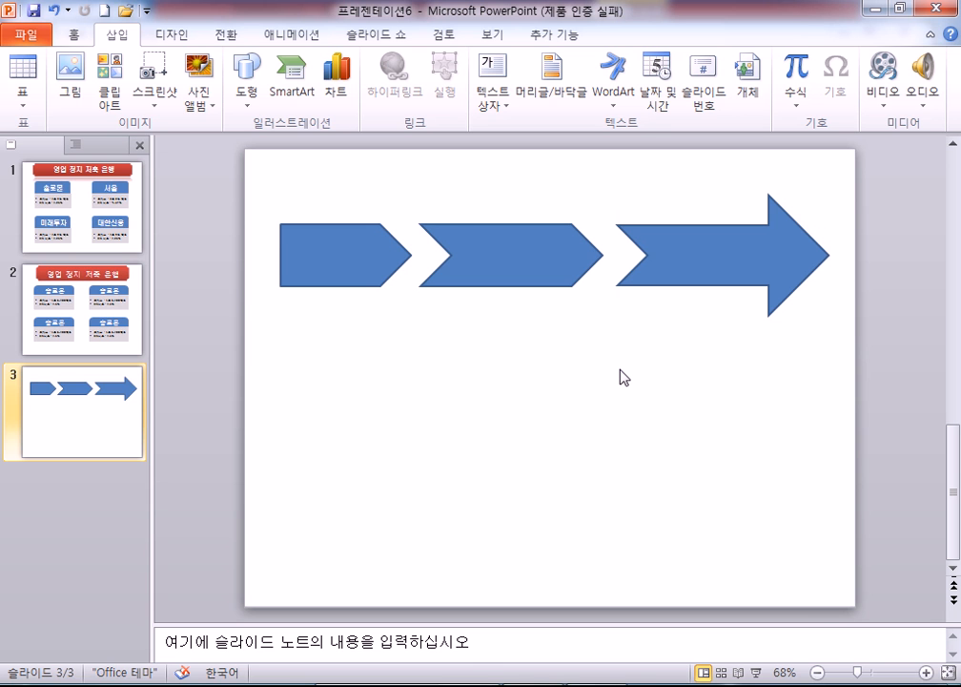
Step: Switch to Notepad to review the notes on moving, copying and resizing objects, and return to the presentation
key(alt+Tab)
scroll(518, 369, up, 3)
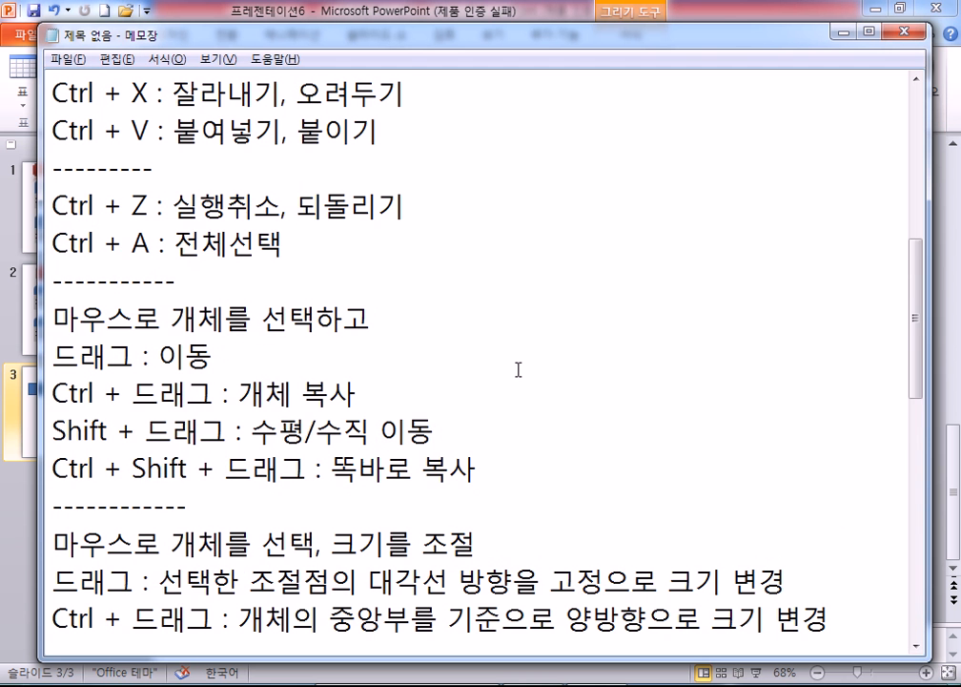
scroll(282, 321, down, 2)
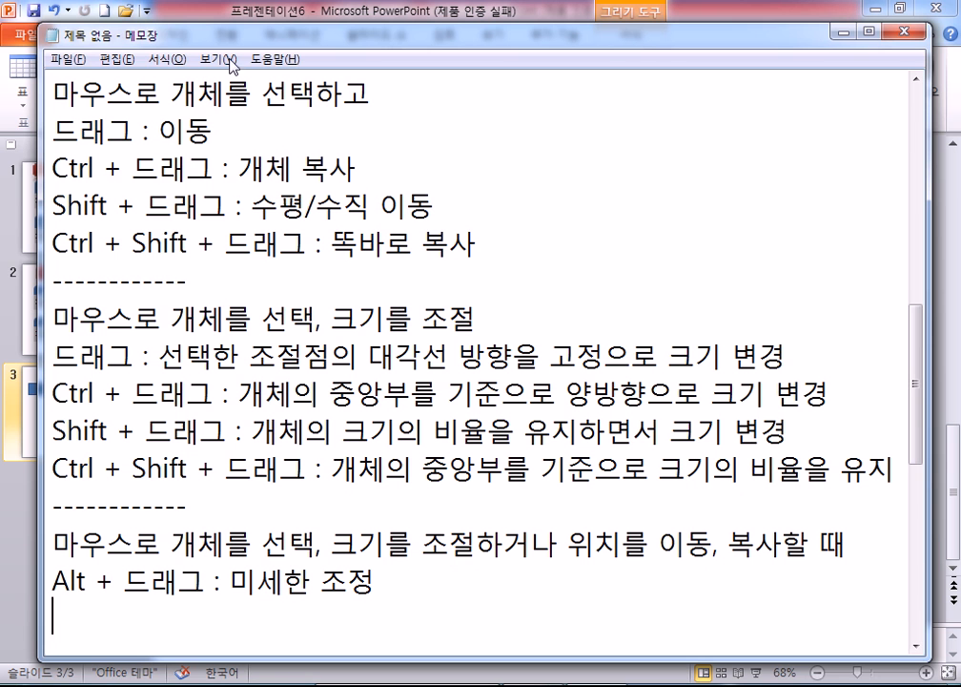
key(alt+Tab)
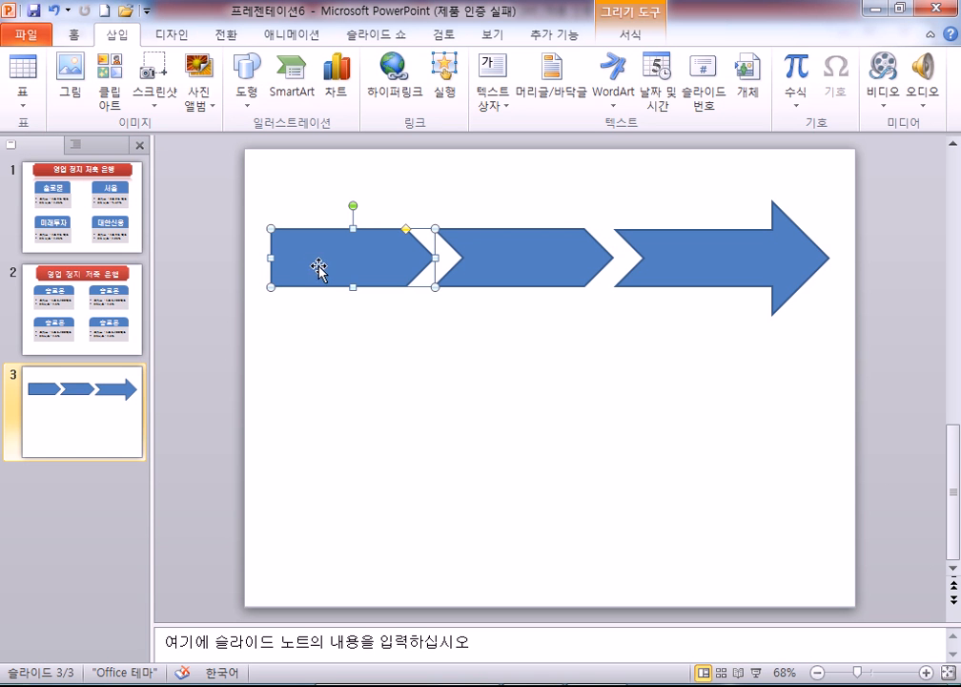
Step: Try placing two diagonally offset copies of the pentagon arrow below the arrow row and remove both copies
drag(343, 247, 606, 458)
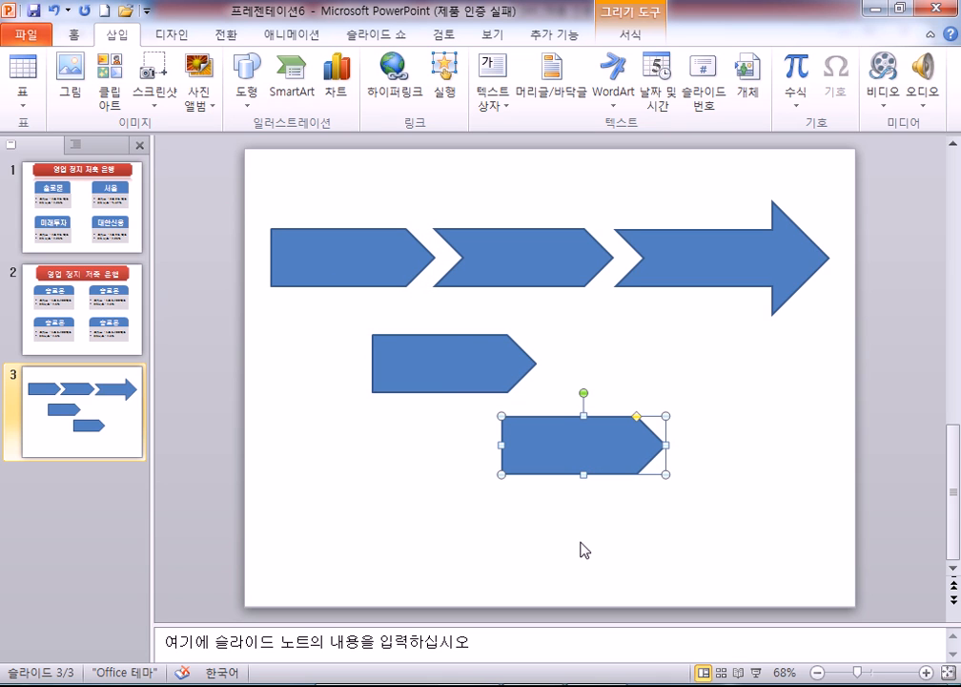
key(Delete)
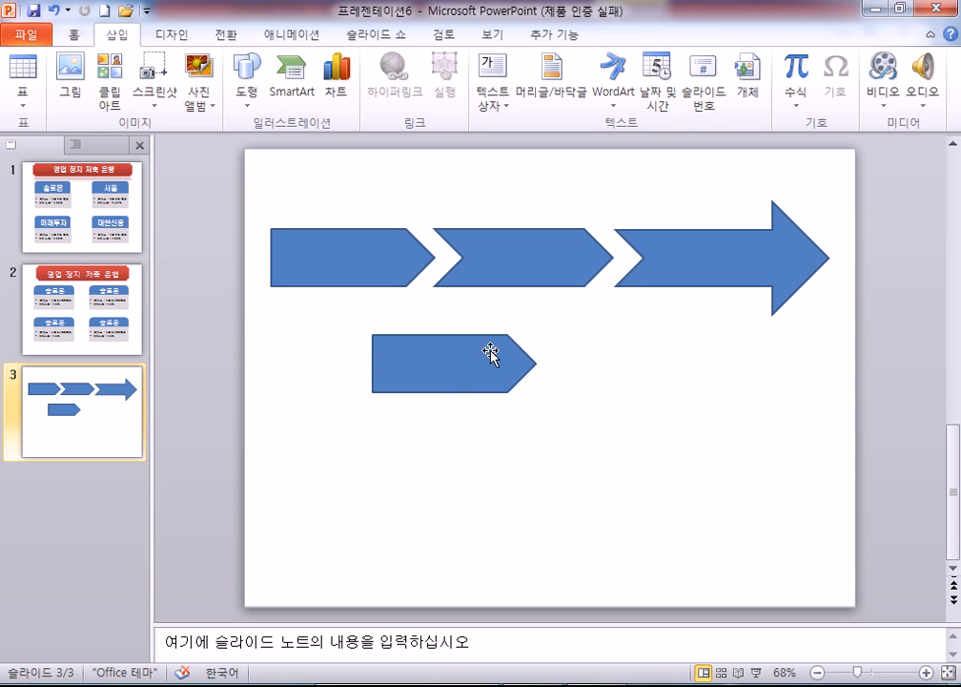
key(ctrl+z)
click(342, 262)
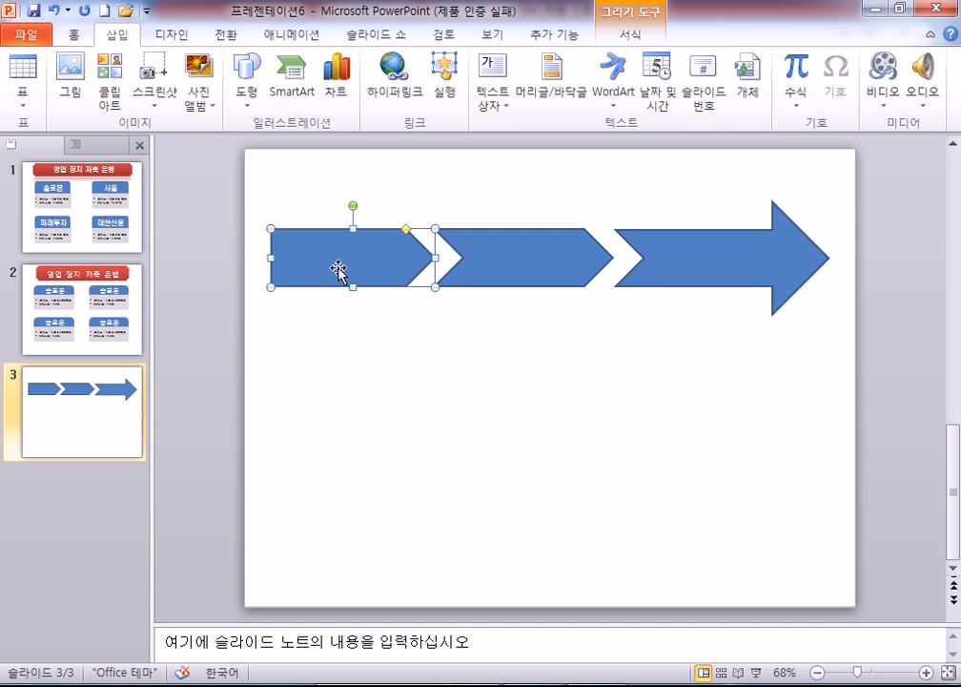
Step: Copy the pentagon arrow straight down twice in vertical alignment and delete the upper copy
drag(338, 268, 366, 432)
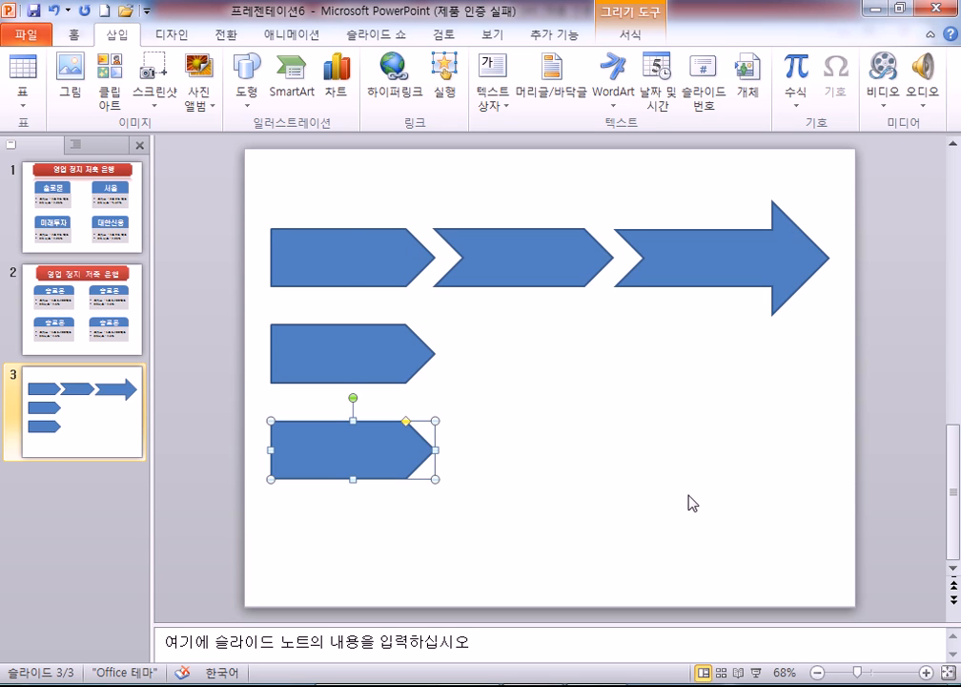
click(371, 345)
key(Delete)
Step: Delete the whole row of three arrows and move the remaining pentagon arrow to the upper middle of the slide
drag(351, 429, 419, 372)
click(584, 345)
drag(849, 329, 253, 182)
key(Delete)
drag(414, 387, 500, 270)
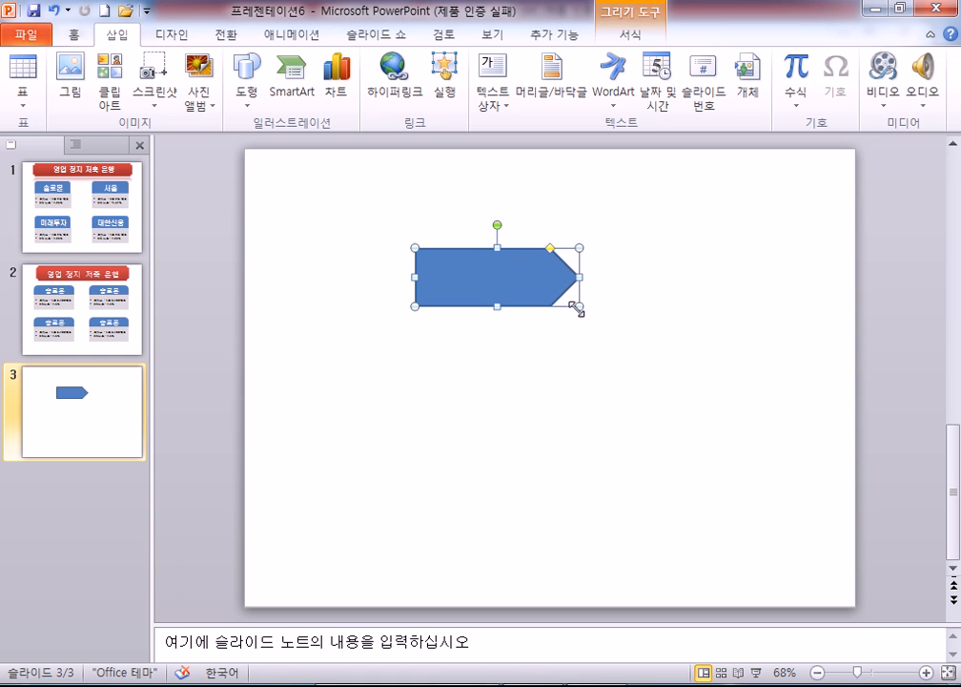
Step: Practise resizing the pentagon arrow from its corners and edges, enlarging it before reducing it to about a third of the slide width
drag(579, 306, 614, 337)
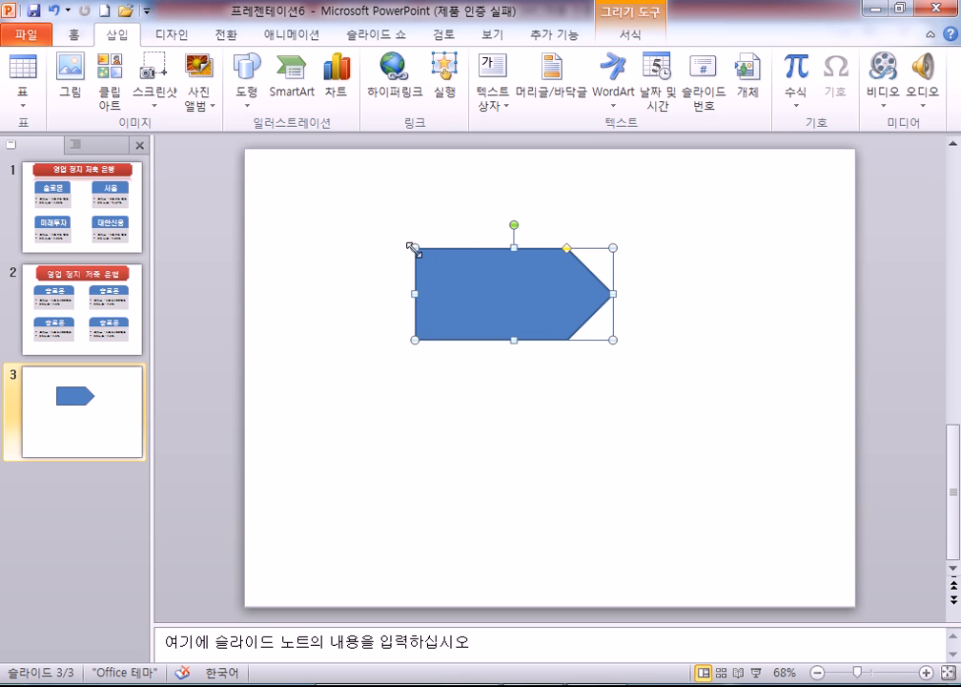
drag(613, 340, 757, 345)
mouse_move(411, 245)
mouse_down()
mouse_move(333, 165)
mouse_move(414, 233)
mouse_up()
drag(585, 344, 604, 412)
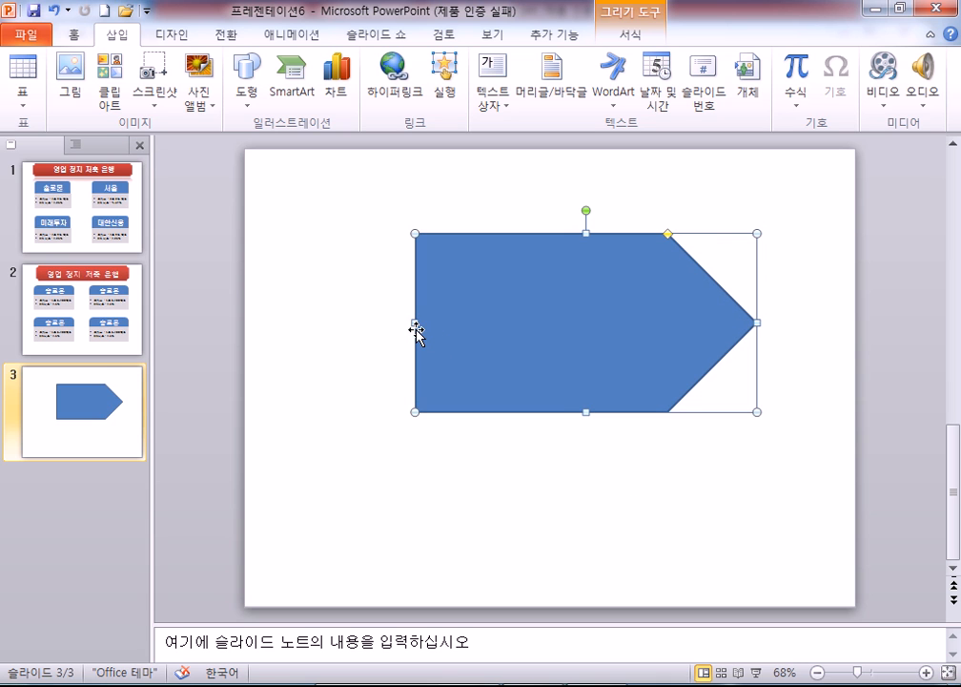
mouse_move(414, 323)
mouse_down()
mouse_move(312, 323)
mouse_move(425, 309)
mouse_up()
drag(550, 317, 512, 316)
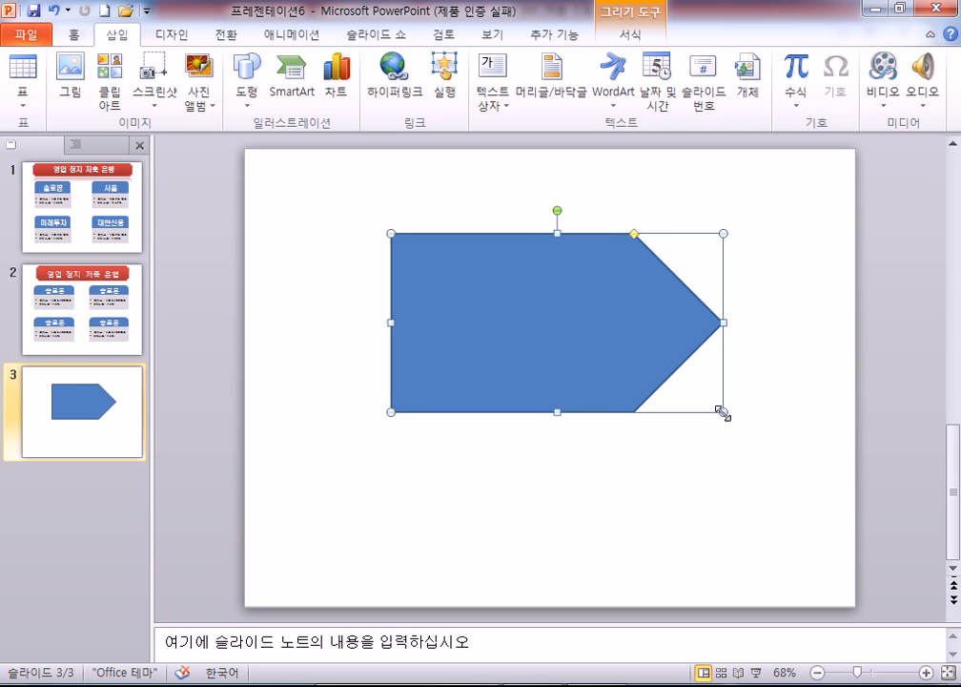
drag(723, 412, 583, 326)
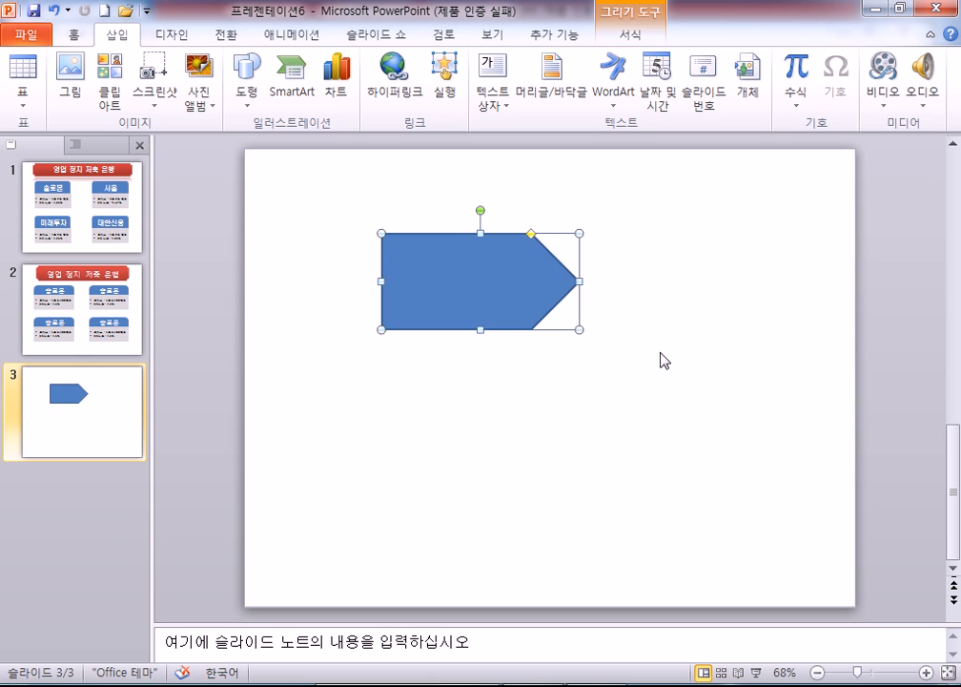
Step: Check the resizing notes in Notepad, return to the slide and enlarge the pentagon arrow proportionally about its centre
key(alt+Tab)
drag(52, 578, 178, 579)
scroll(319, 391, down, 1)
key(alt+Tab)
drag(578, 328, 679, 329)
drag(692, 416, 553, 340)
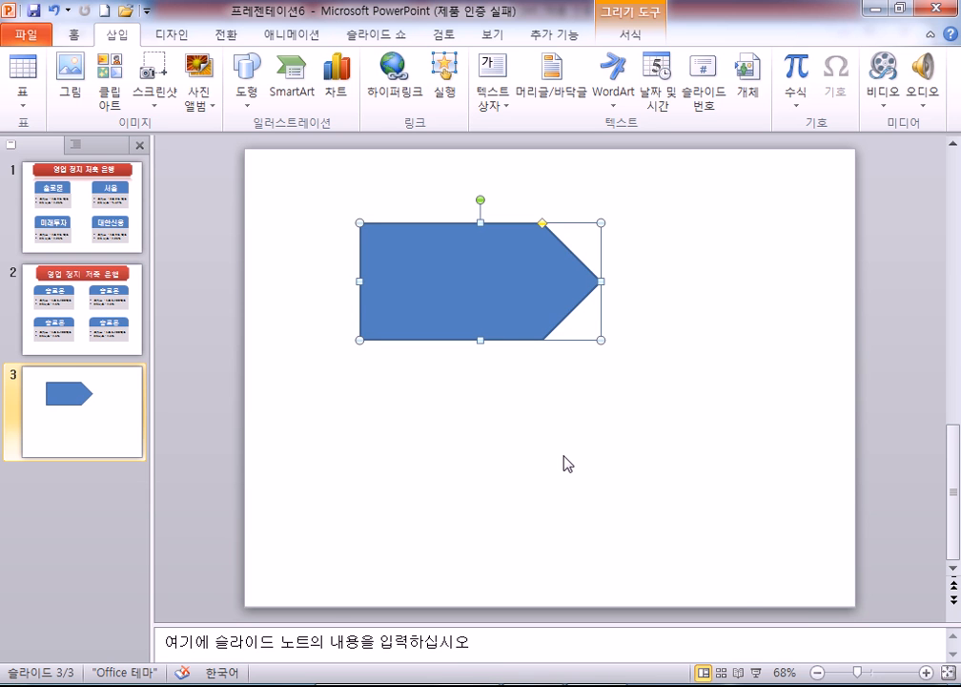
Step: Switch to Notepad and review the notes on proportional, centred and fine adjustment of objects
key(alt+Tab)
click(228, 465)
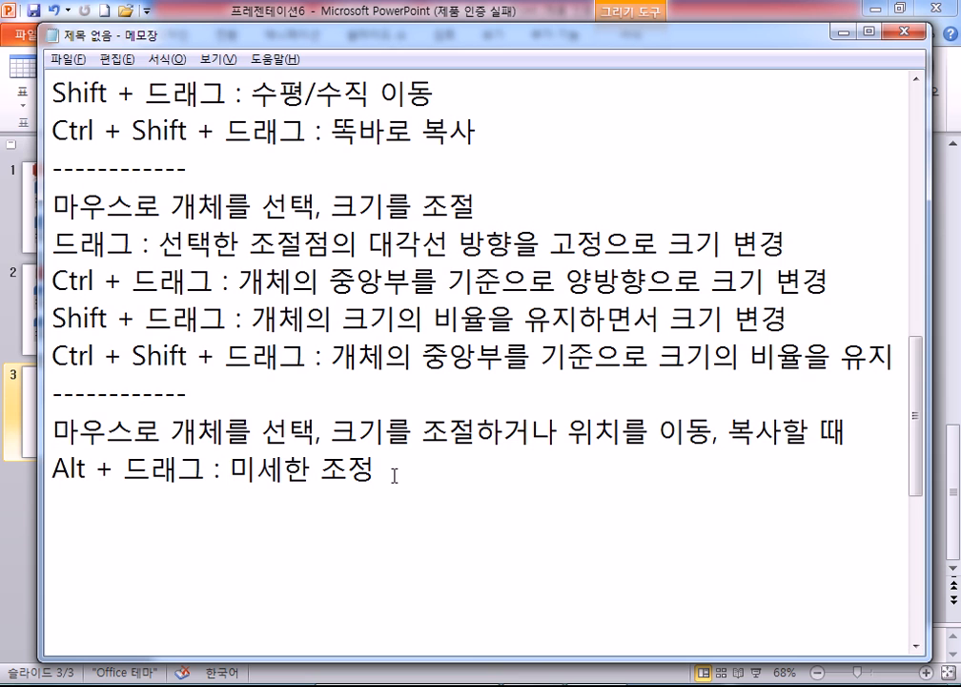
scroll(394, 474, up, 2)
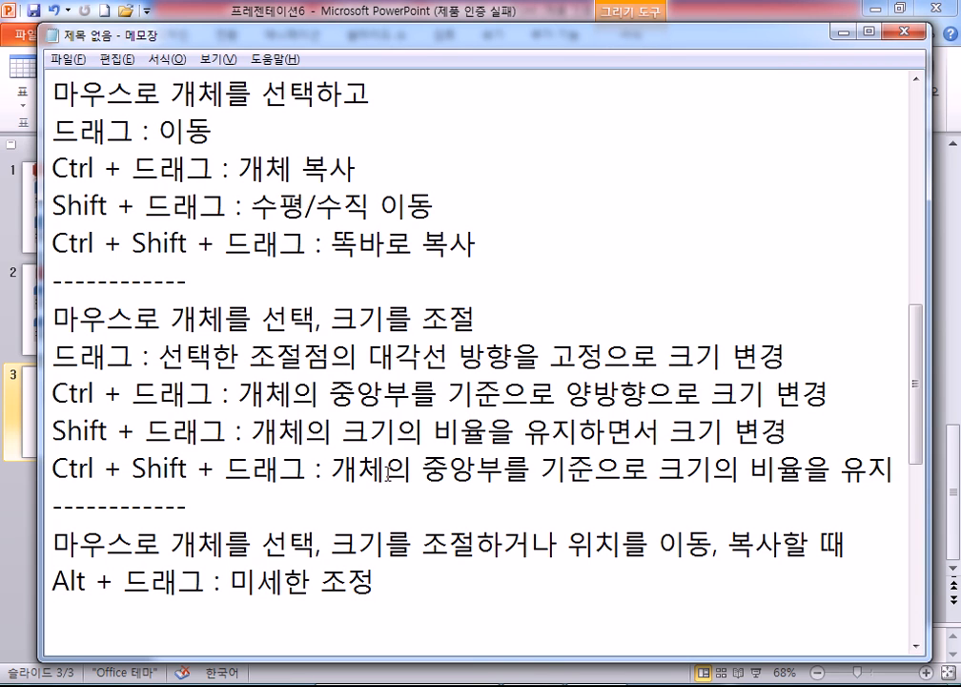
click(397, 620)
Step: Return to the presentation, delete the large pentagon arrow and draw a smaller one near the upper-left corner of slide 3
key(alt+Tab)
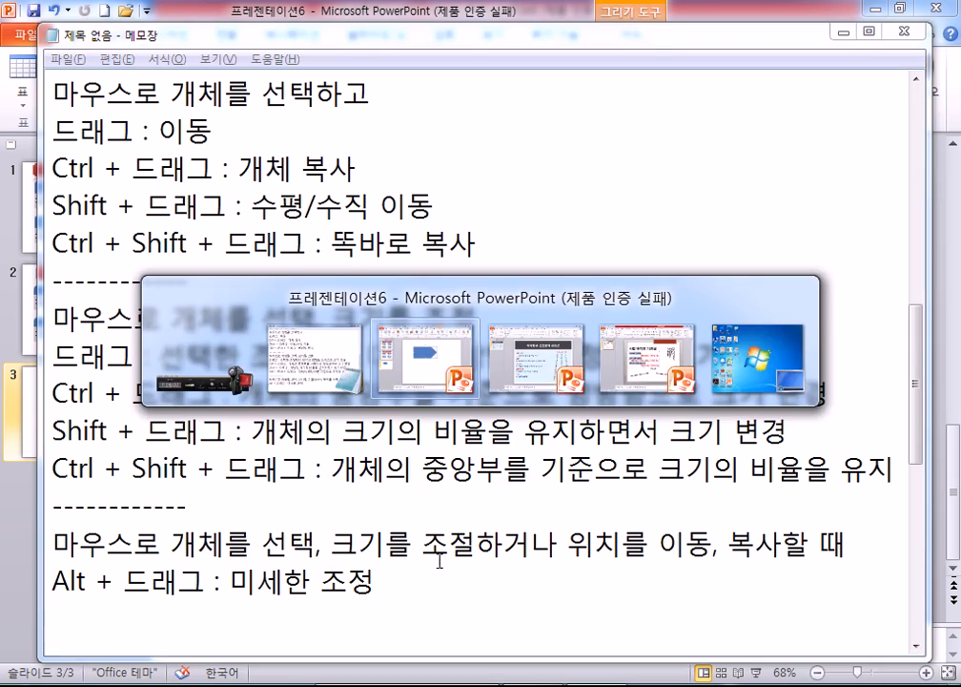
key(Delete)
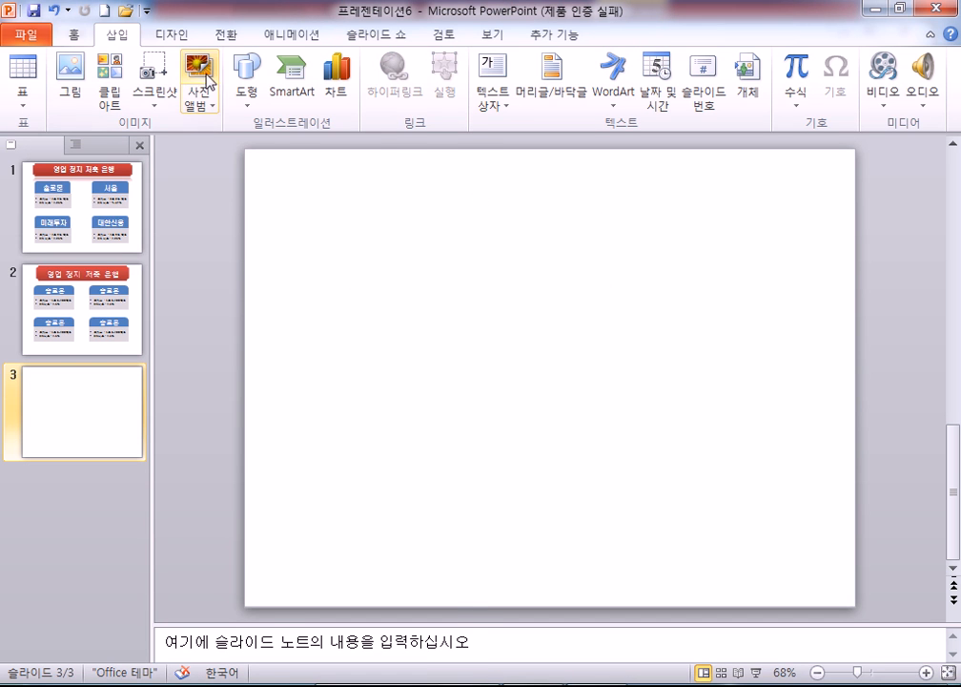
click(248, 78)
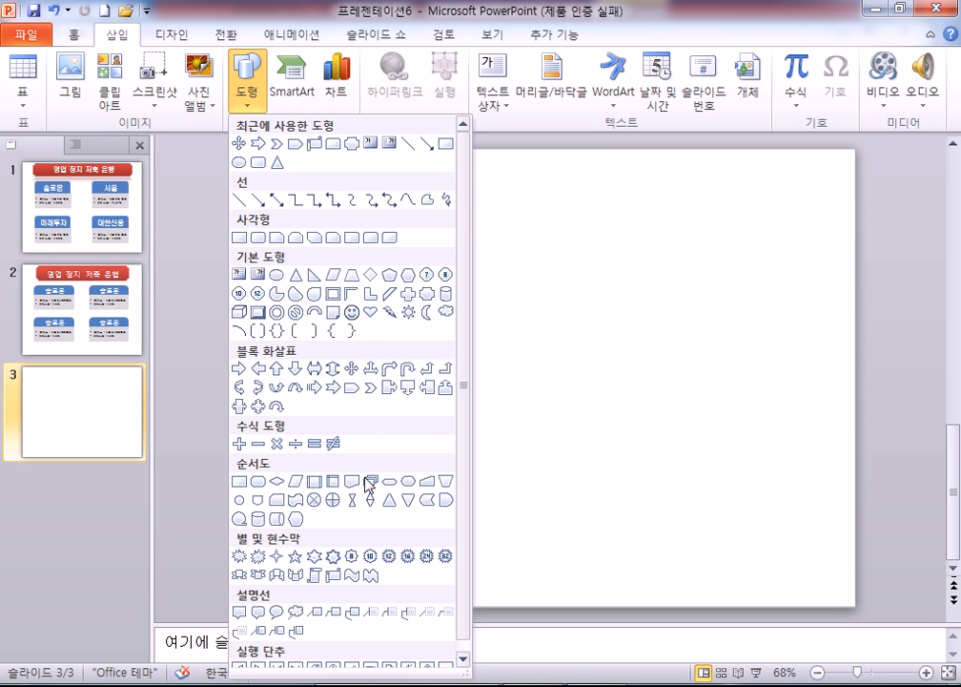
click(352, 390)
drag(308, 231, 427, 254)
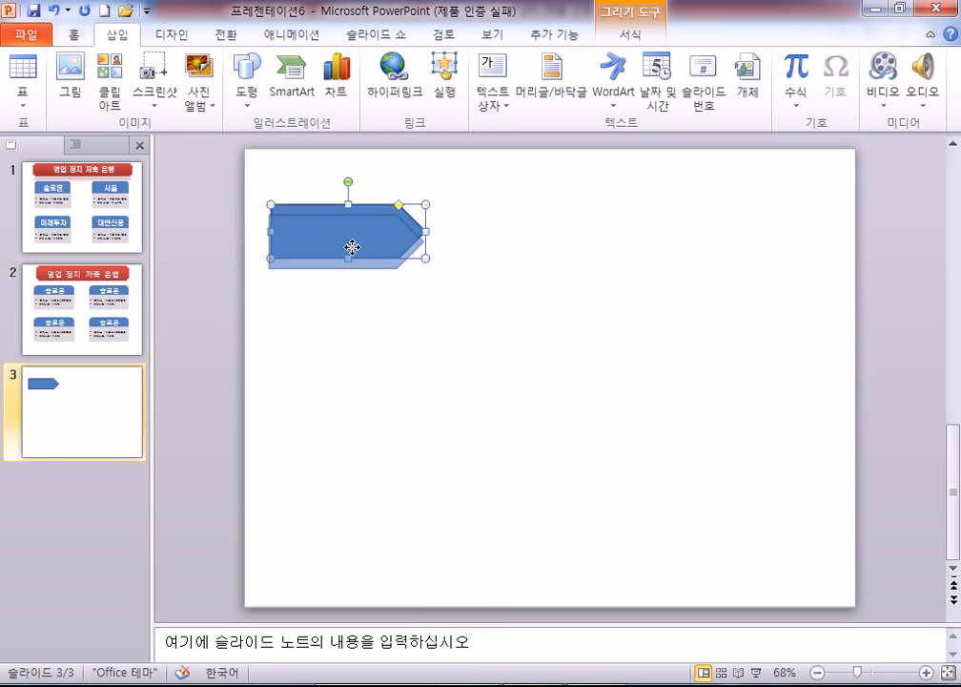
click(247, 78)
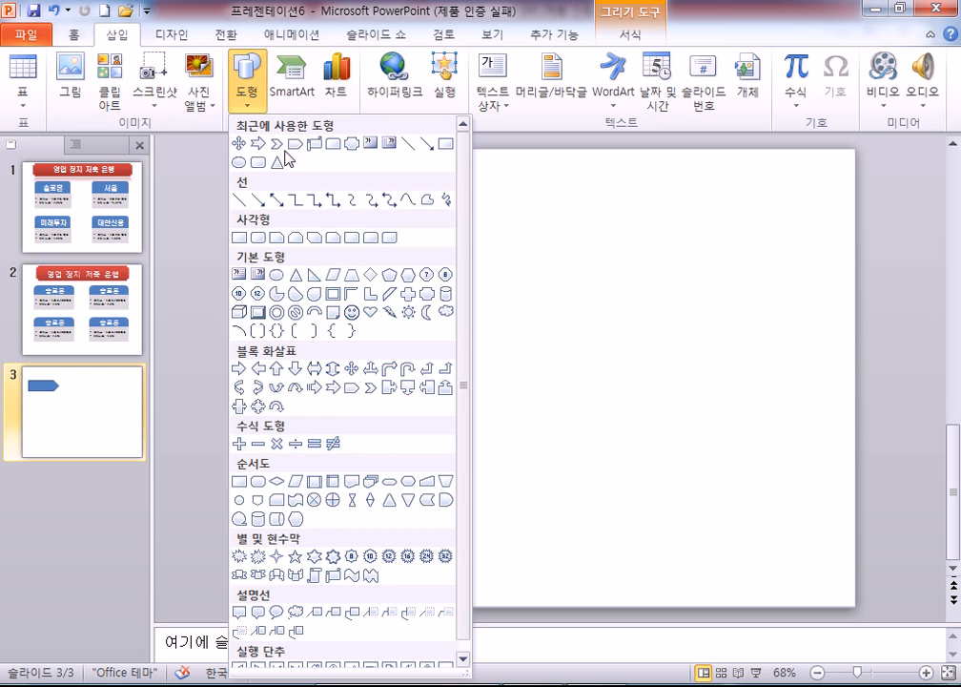
click(368, 387)
drag(441, 213, 608, 268)
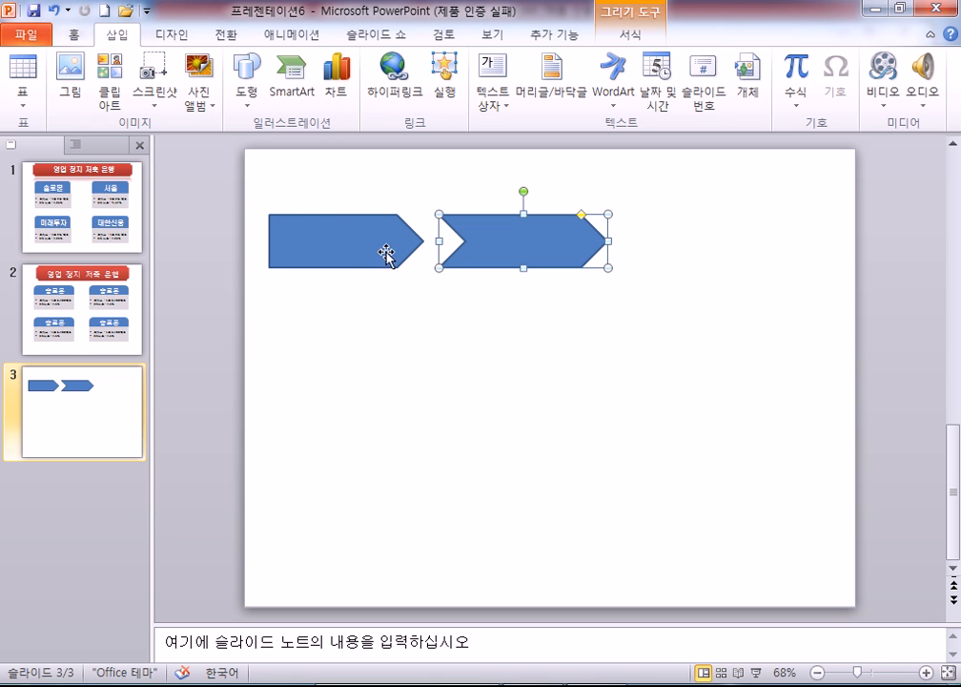
click(338, 248)
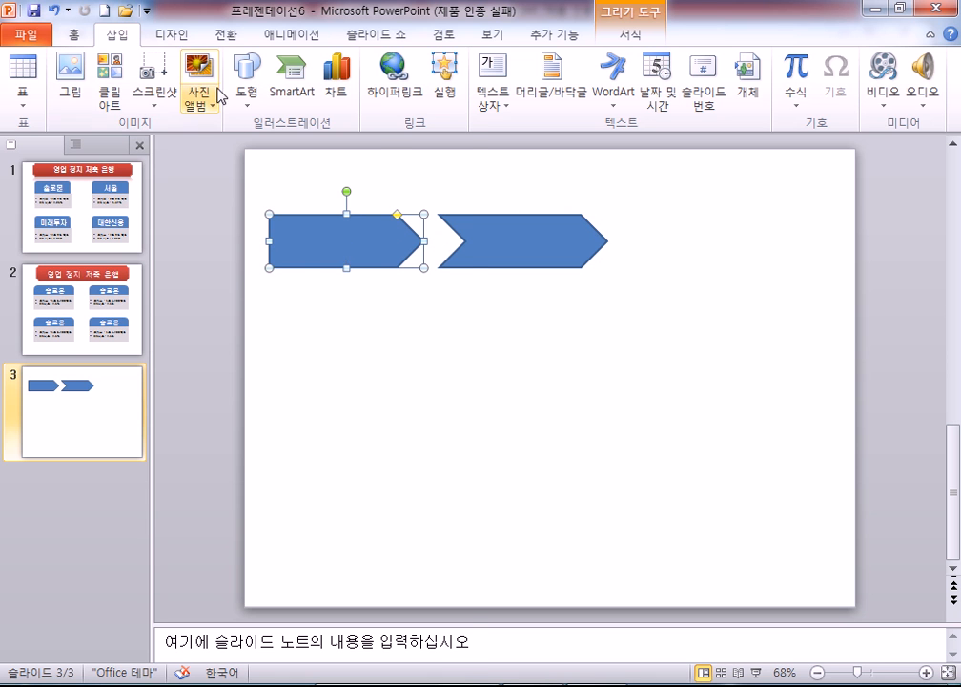
click(246, 81)
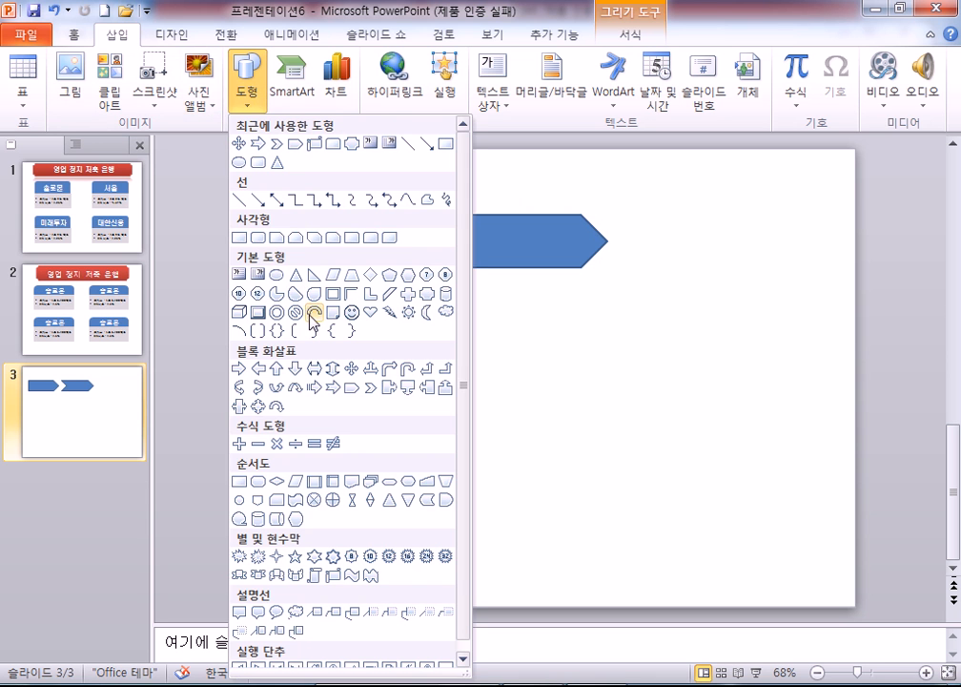
click(370, 387)
drag(395, 329, 574, 422)
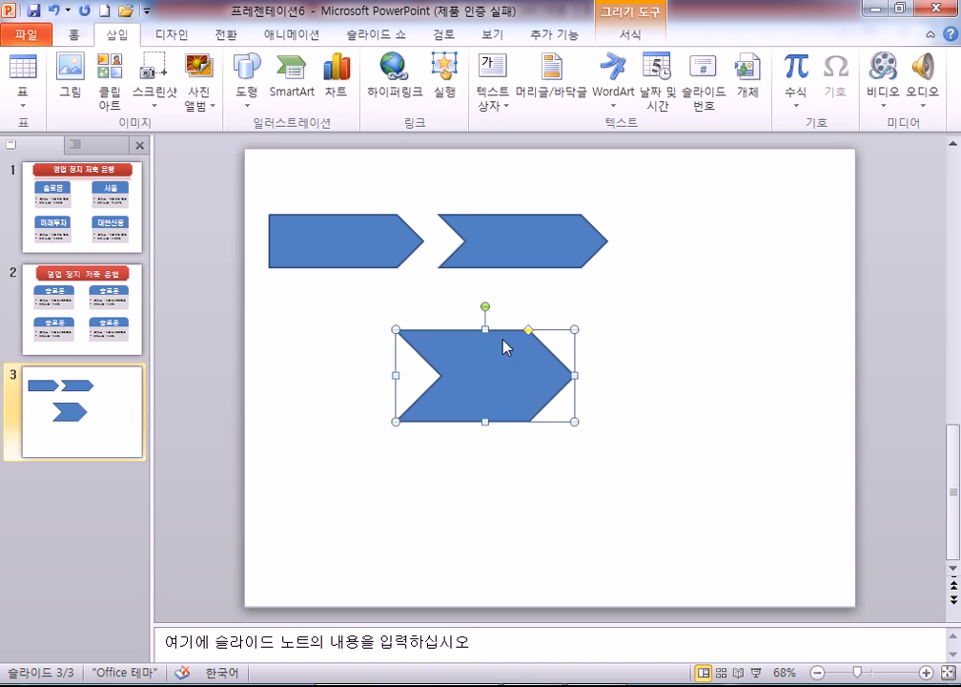
key(Delete)
click(482, 222)
key(Delete)
Step: Draw a chevron arrow as tall as the pentagon arrow and place it directly after the pentagon's tip
click(248, 90)
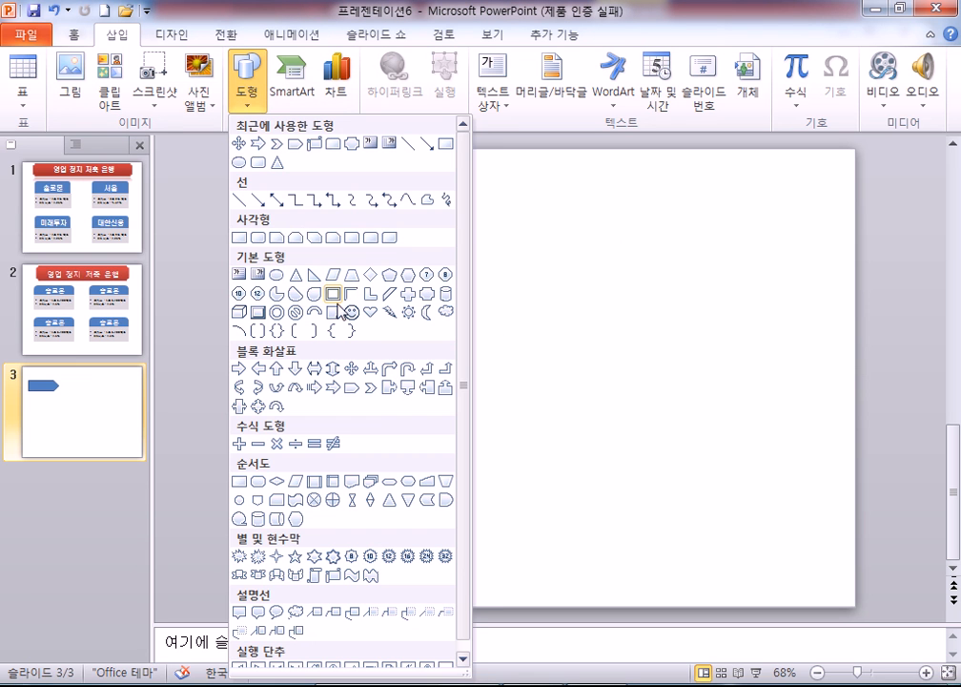
click(370, 387)
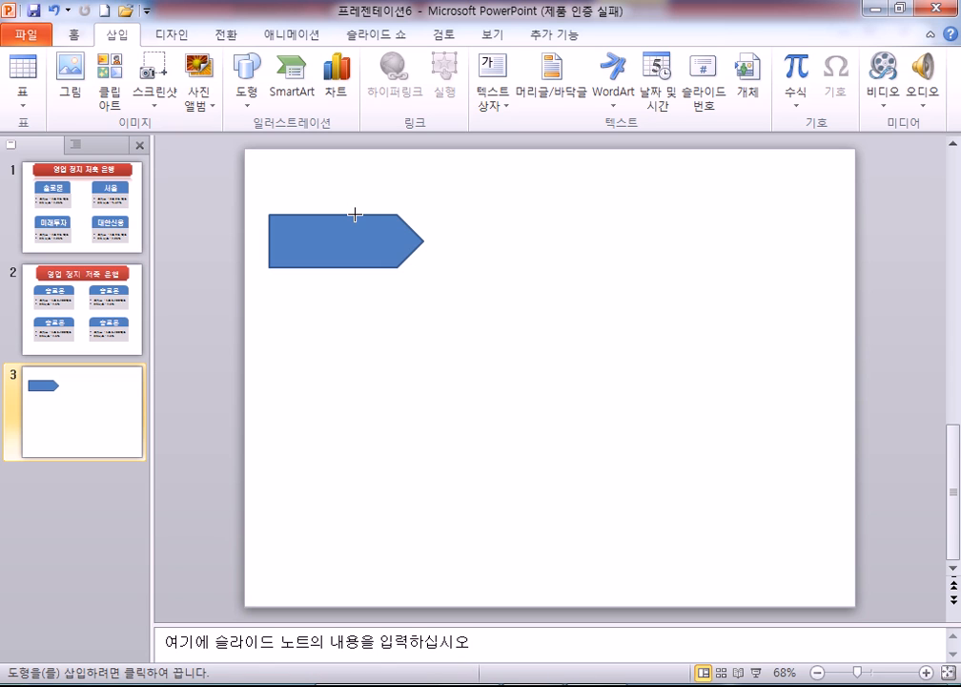
mouse_move(377, 213)
mouse_down()
mouse_move(406, 264)
mouse_move(540, 277)
mouse_up()
mouse_move(488, 252)
mouse_down()
mouse_move(524, 252)
mouse_move(506, 252)
mouse_up()
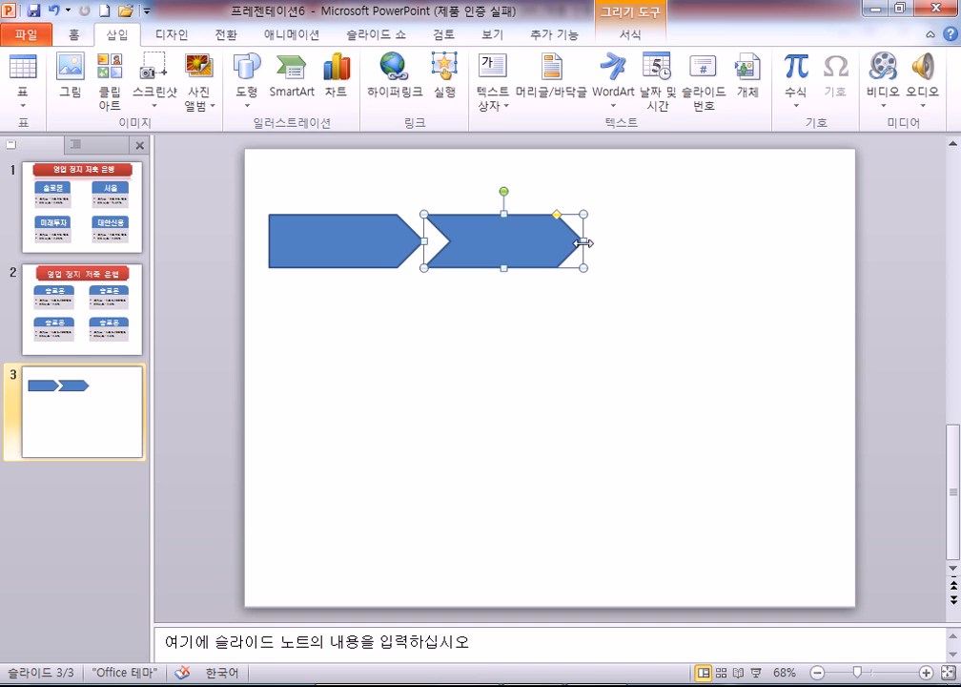
Step: Draw a notched right arrow, enlarge it and place it after the chevron with its shaft matching the chevron's height
click(248, 86)
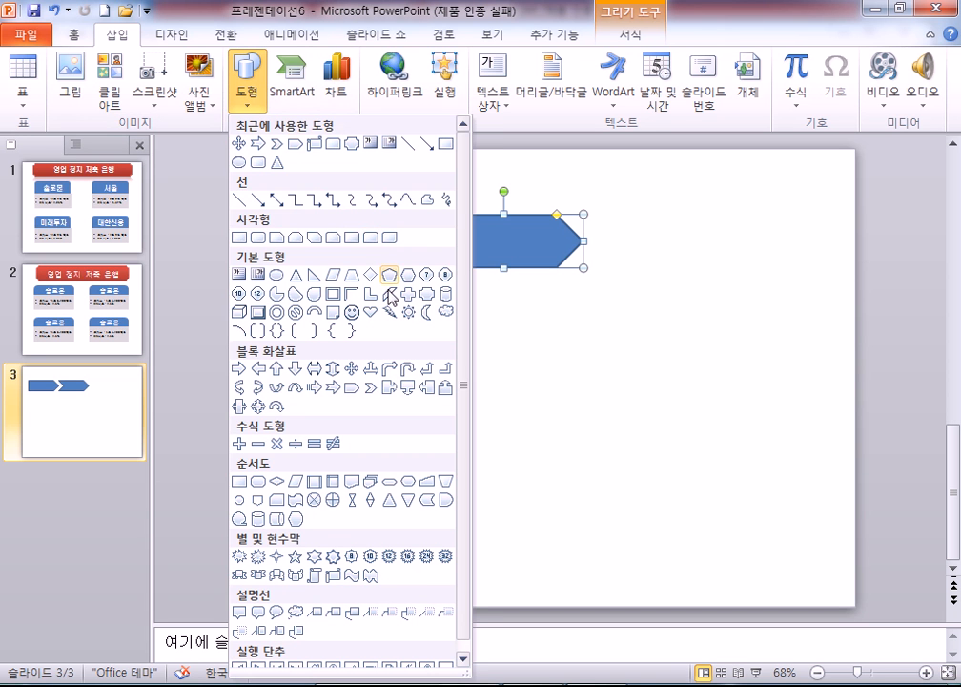
click(351, 391)
drag(596, 213, 703, 261)
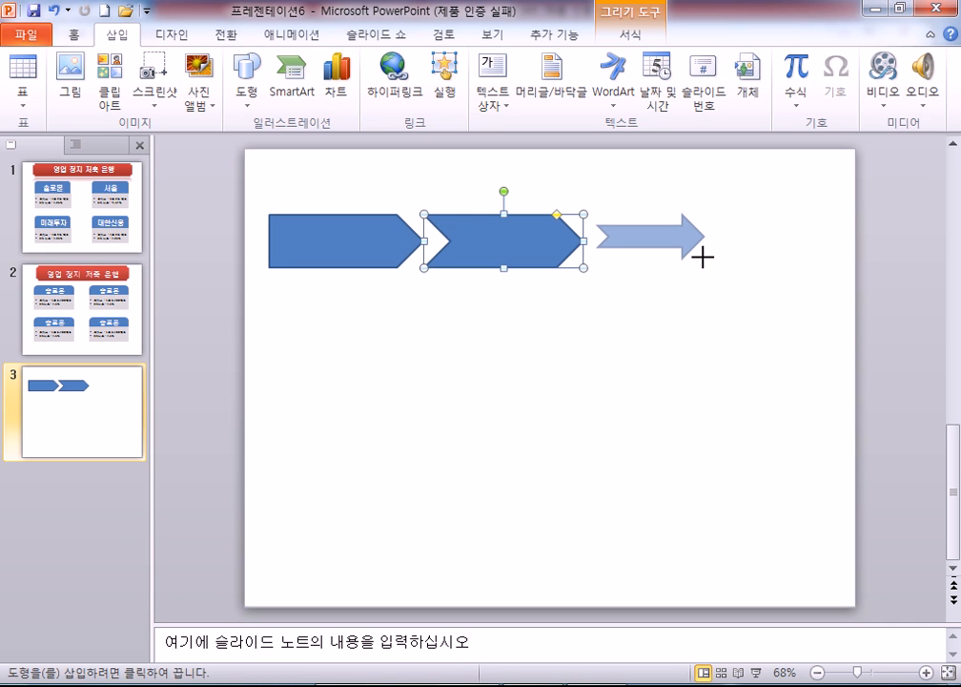
drag(702, 257, 754, 330)
drag(680, 273, 607, 247)
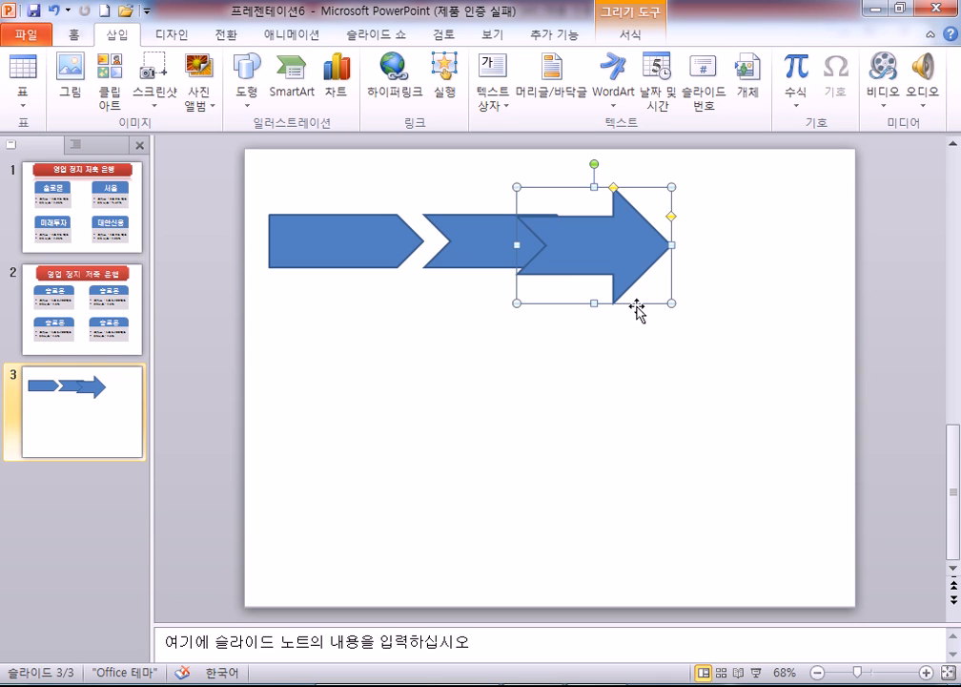
drag(595, 299, 659, 253)
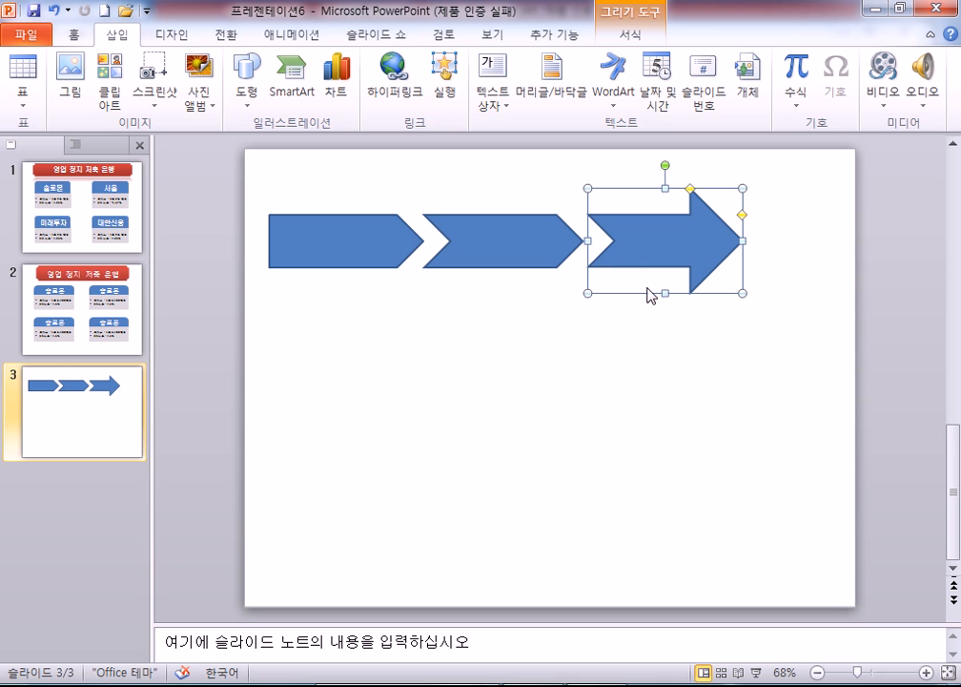
Step: Stretch the notched arrow towards the slide's right edge and widen the chevron, leaving small gaps between the arrows
drag(664, 293, 662, 295)
drag(743, 244, 768, 239)
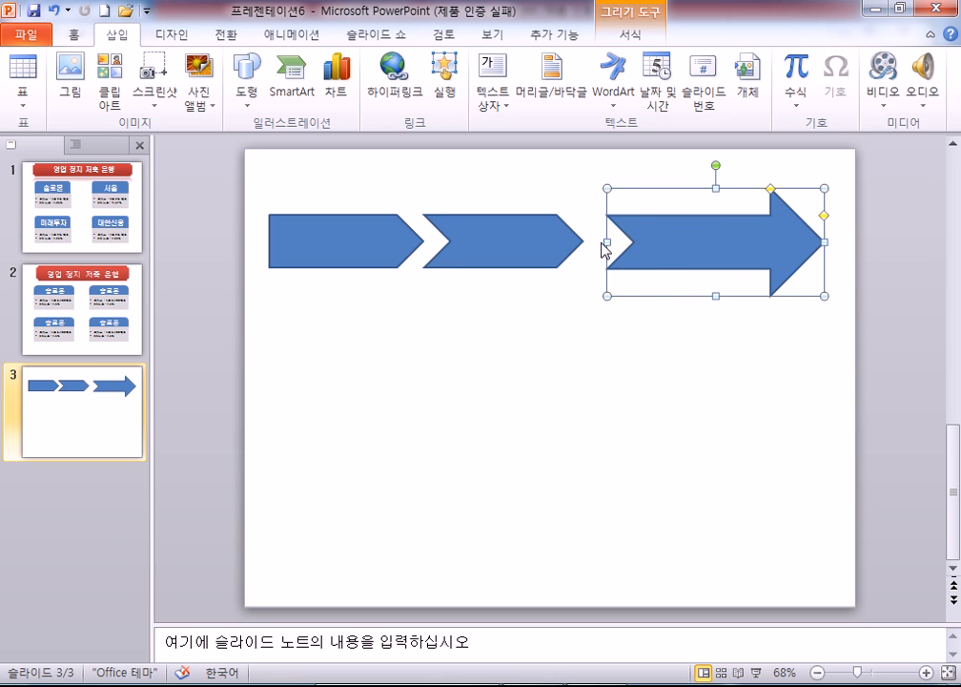
click(515, 242)
mouse_move(582, 241)
mouse_down()
mouse_move(605, 242)
mouse_move(566, 244)
mouse_up()
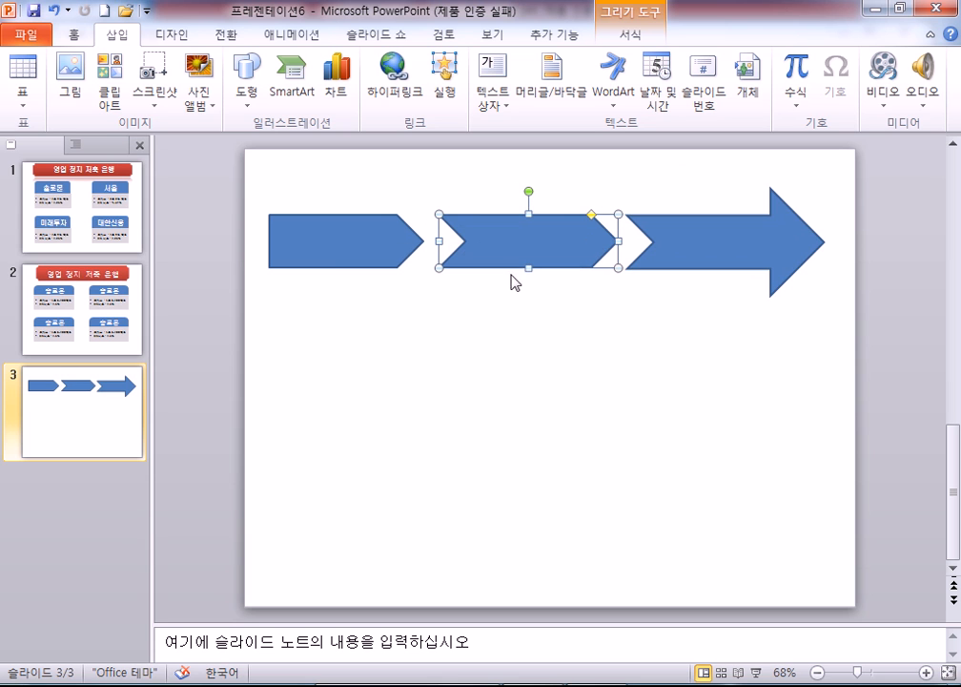
Step: Move the pentagon arrow right towards the chevron and compare the row's outer margins on both sides of the slide
click(348, 307)
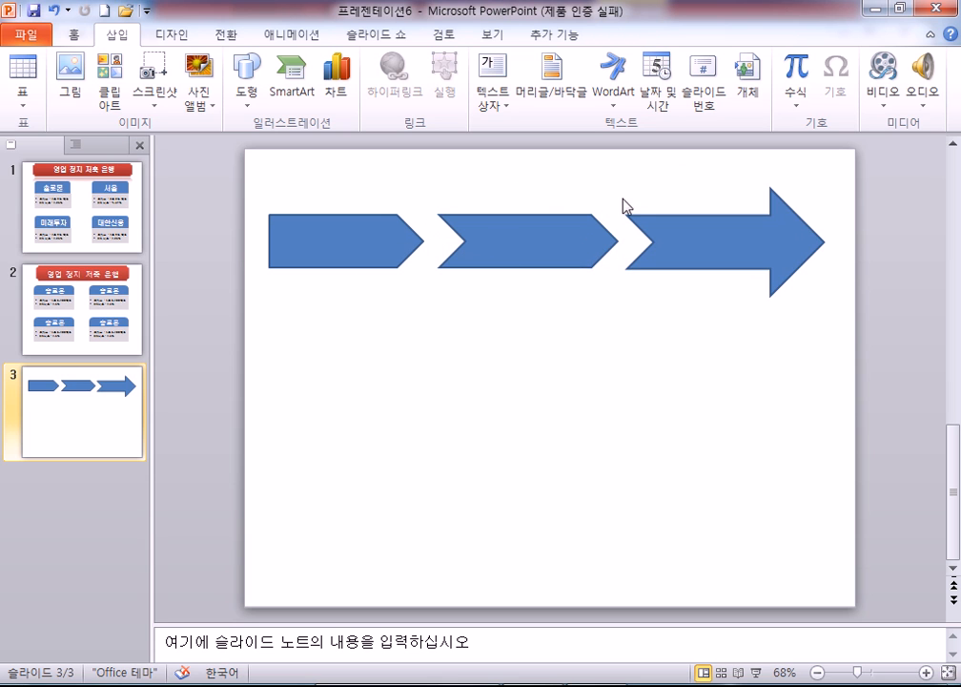
click(327, 243)
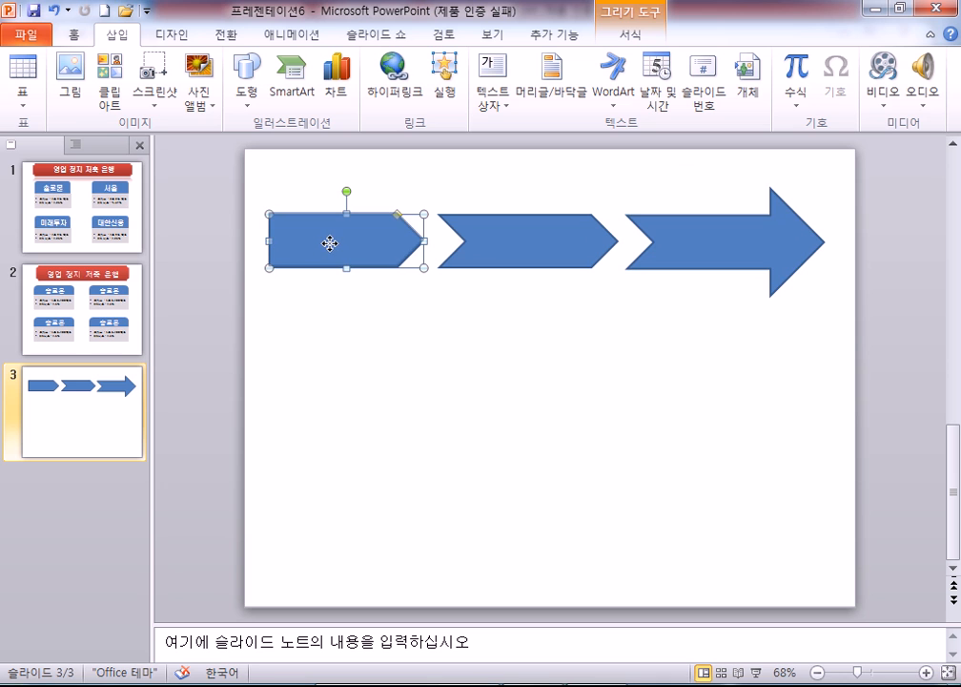
drag(332, 244, 346, 244)
click(285, 337)
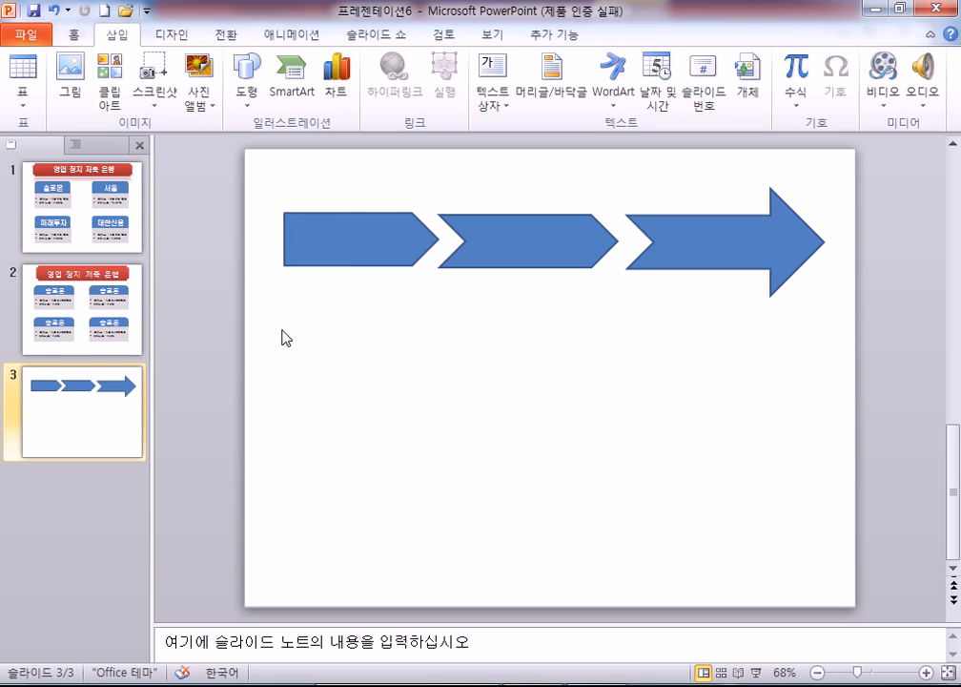
drag(249, 224, 277, 255)
drag(835, 222, 860, 281)
Step: Nudge the pentagon arrow left in fine steps to even out the row's outer margins and its gap to the chevron
click(307, 246)
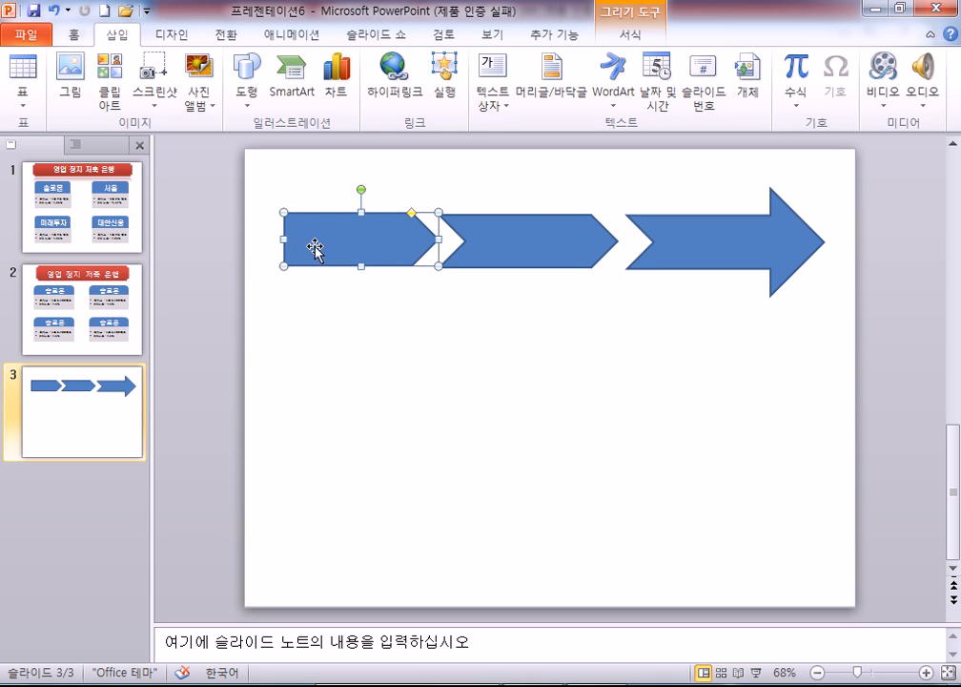
key(Left)
mouse_move(340, 242)
mouse_down()
mouse_move(330, 242)
mouse_move(339, 242)
mouse_up()
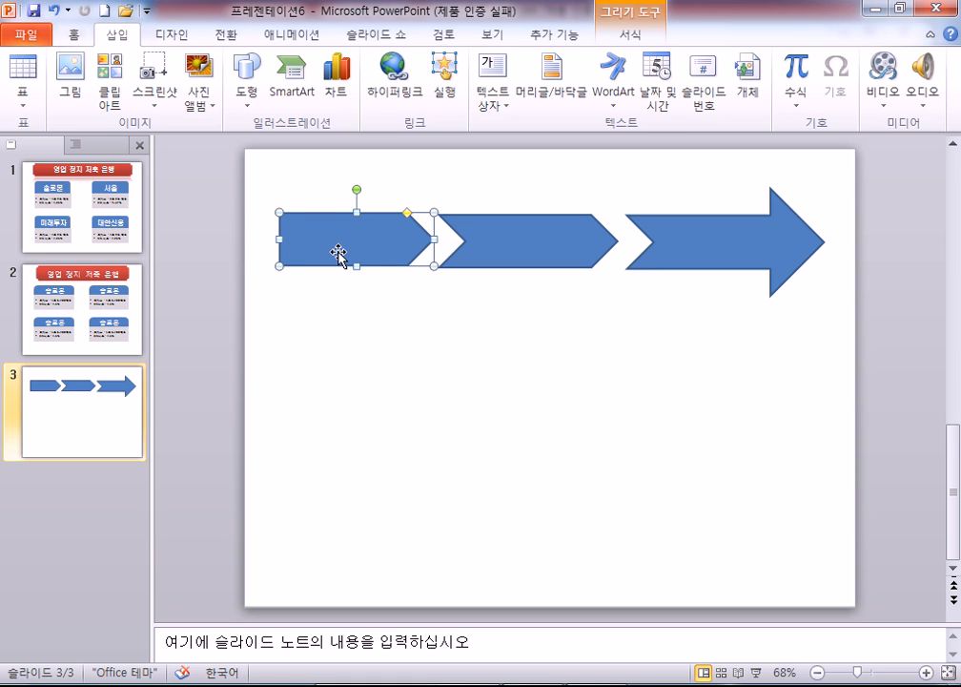
key(Left)
key(Left)
key(Left)
key(Left)
key(Left)
key(Left)
key(Right)
key(Right)
key(Right)
key(Right)
key(Right)
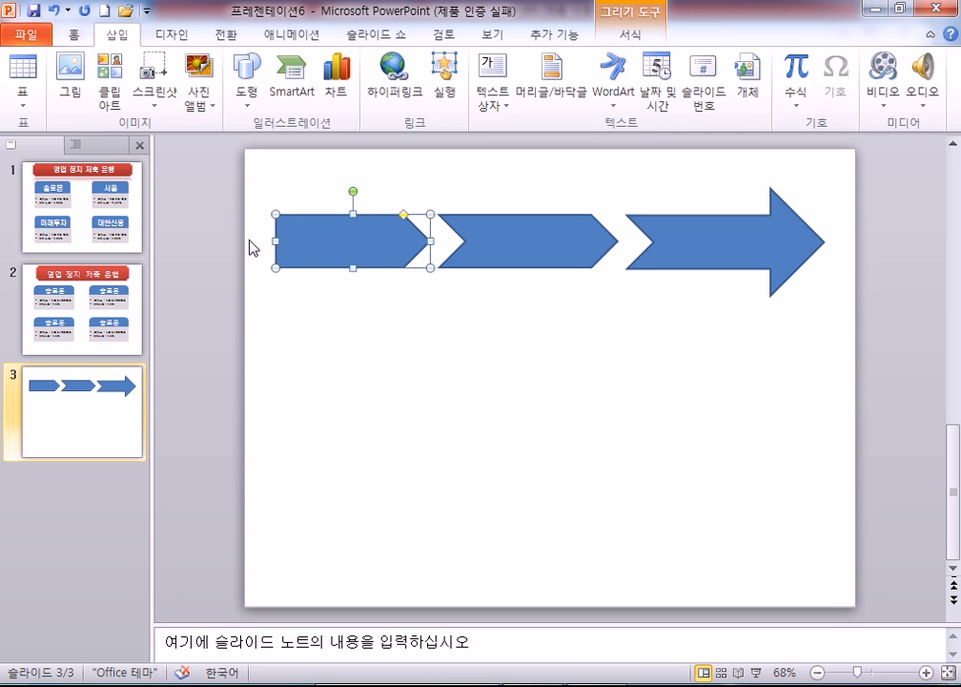
drag(227, 224, 264, 298)
mouse_move(831, 196)
mouse_down()
mouse_move(866, 242)
mouse_move(862, 343)
mouse_up()
Step: Align the three arrows to their vertical middle and distribute them evenly in the horizontal direction
mouse_move(200, 155)
mouse_down()
mouse_move(690, 242)
mouse_move(879, 372)
mouse_up()
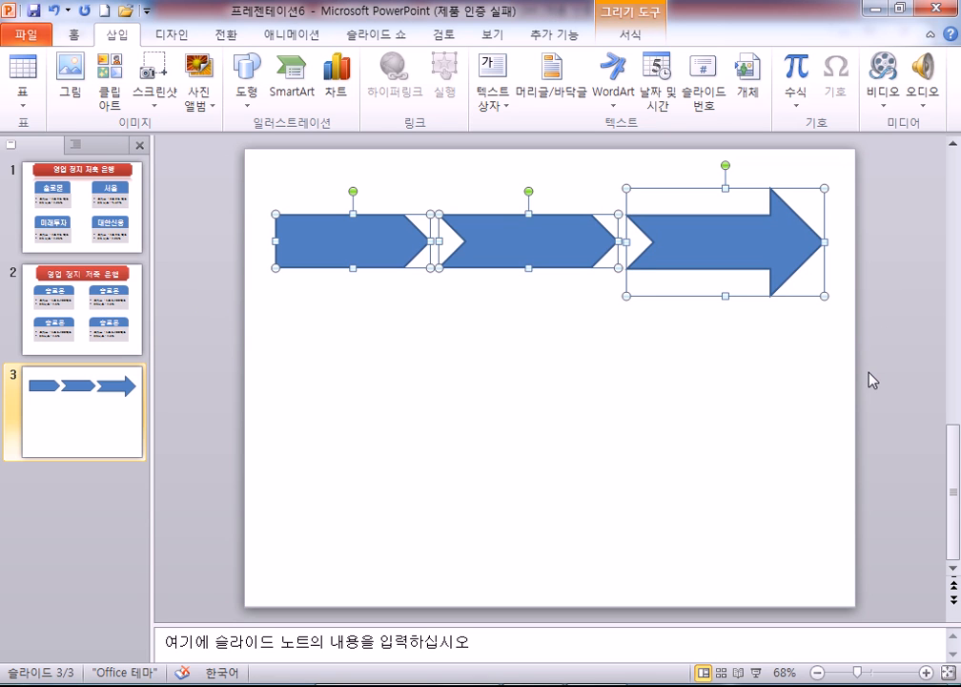
click(638, 40)
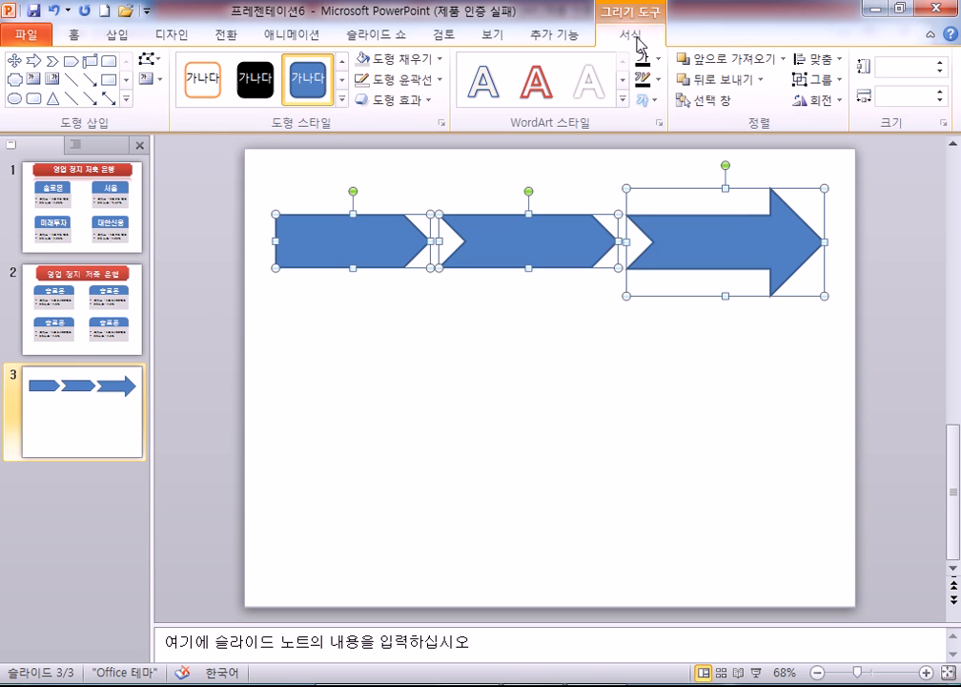
click(830, 60)
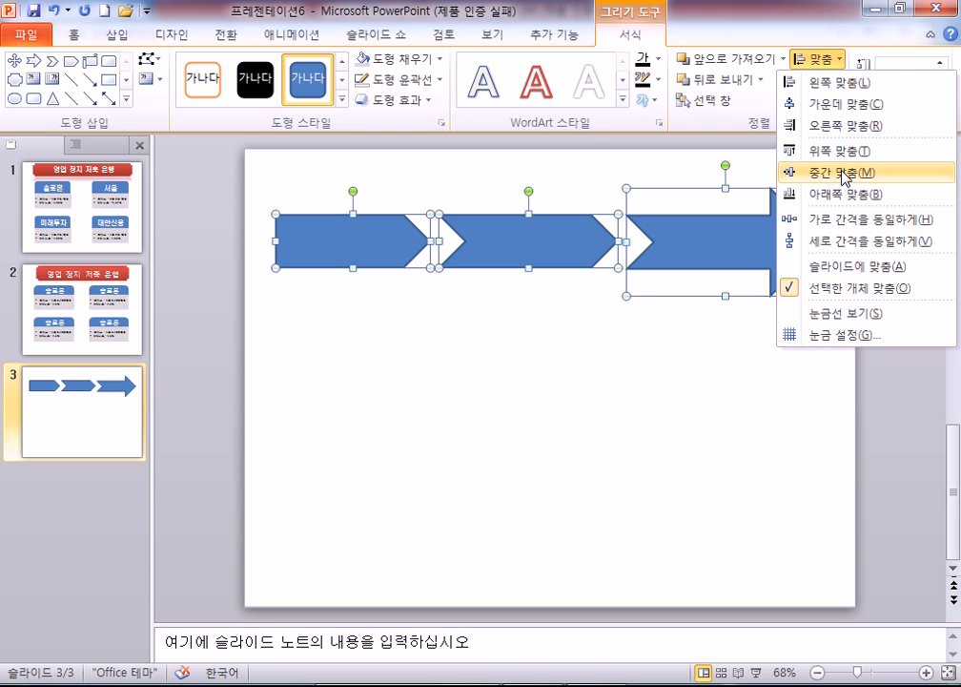
click(844, 176)
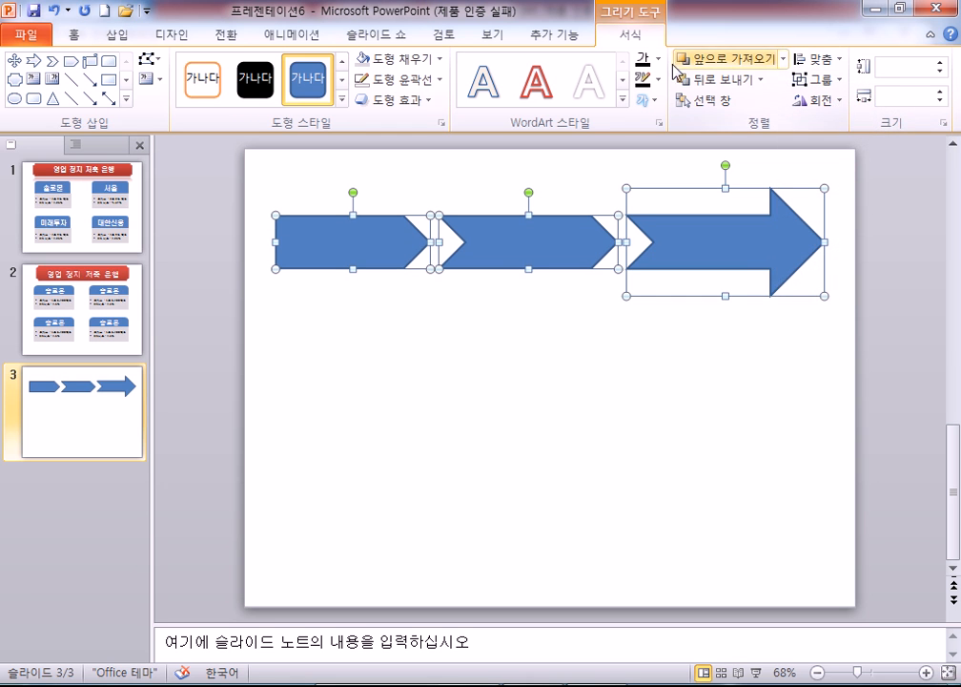
click(811, 59)
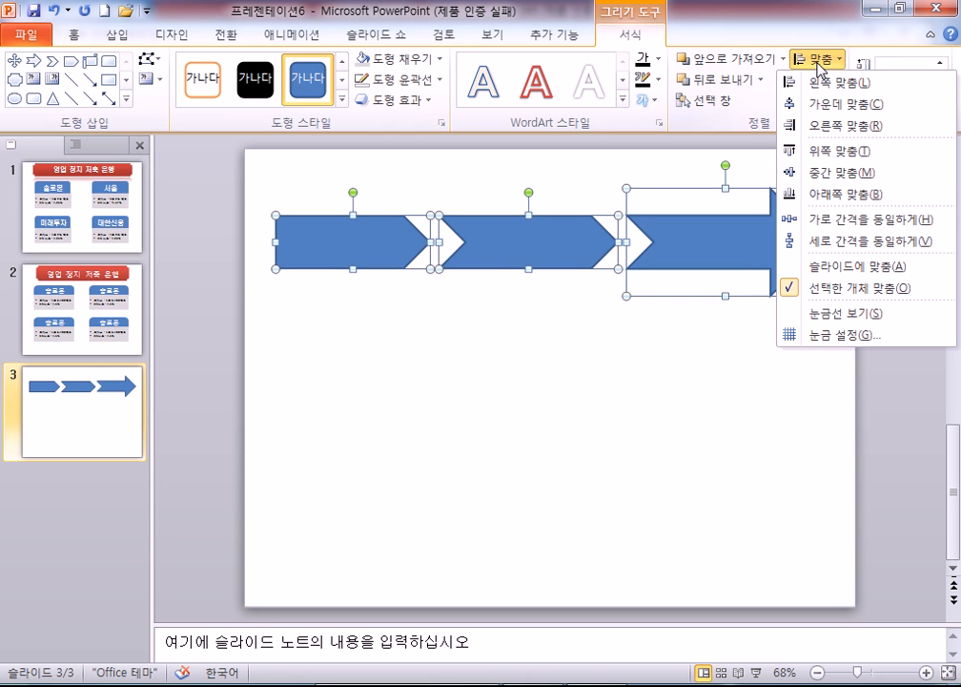
click(844, 221)
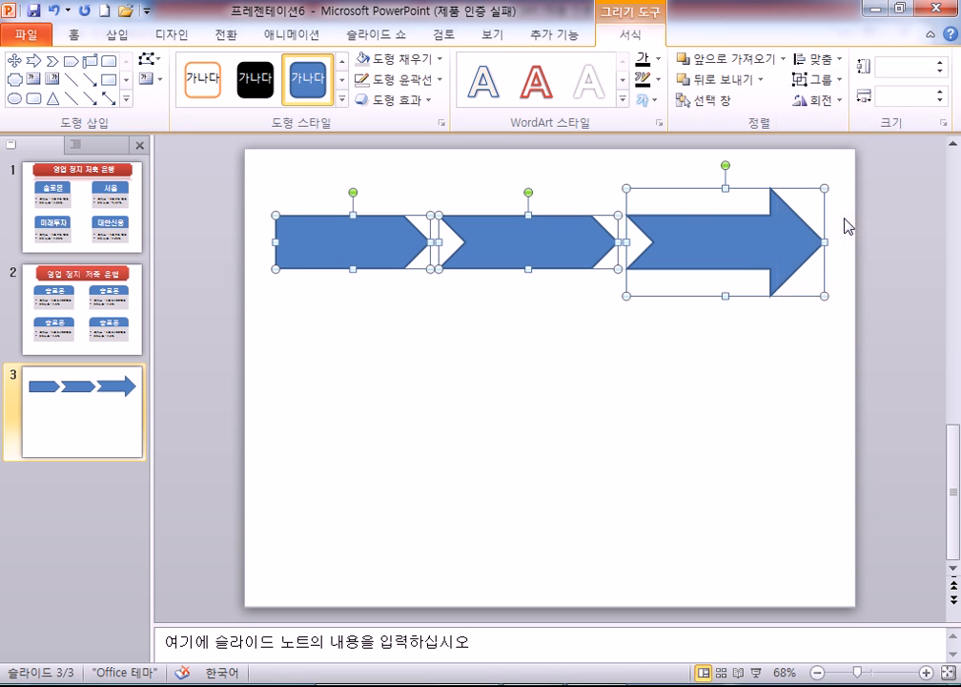
click(650, 371)
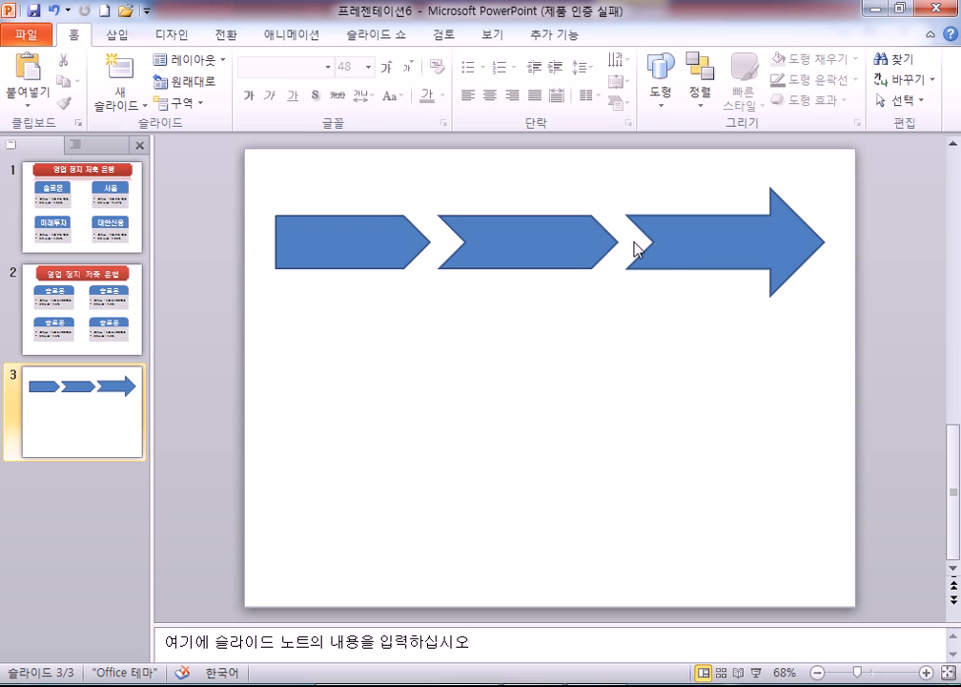
Step: Copy the row of three arrows straight down twice to make three stacked rows filling the slide
drag(211, 144, 896, 377)
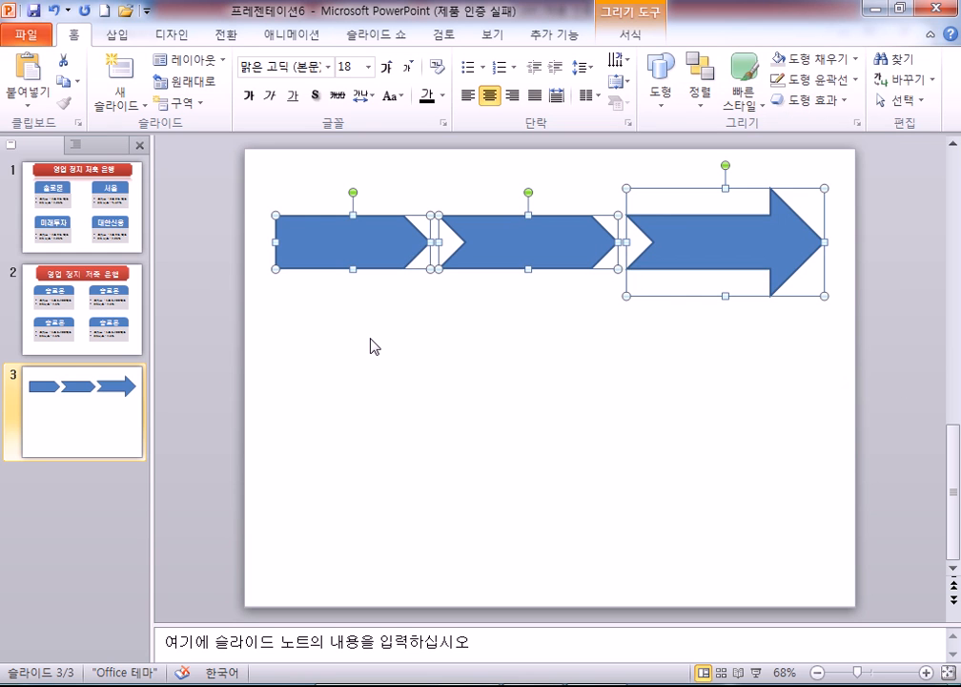
drag(371, 253, 353, 543)
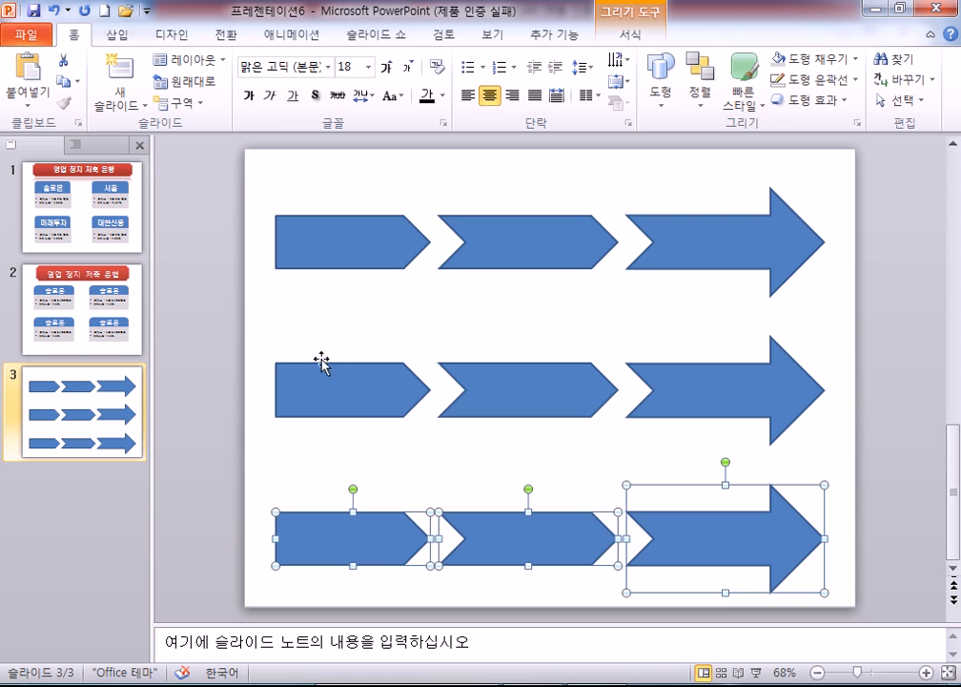
click(219, 278)
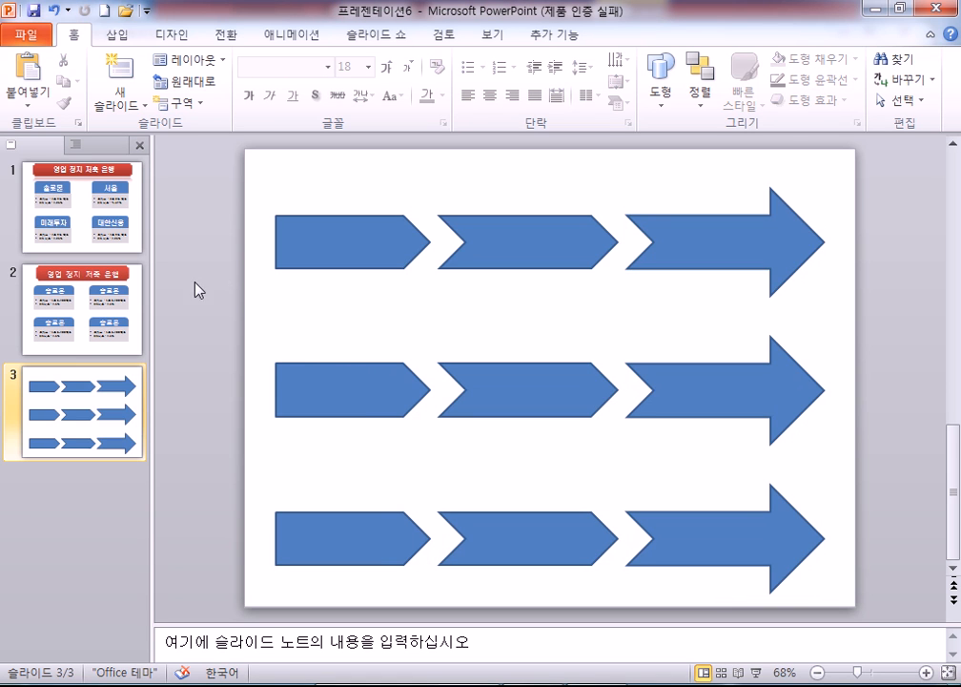
Step: Nudge the middle and lower rows of arrows slightly upward together
drag(192, 321, 865, 616)
key(Up)
key(Up)
key(Up)
key(Up)
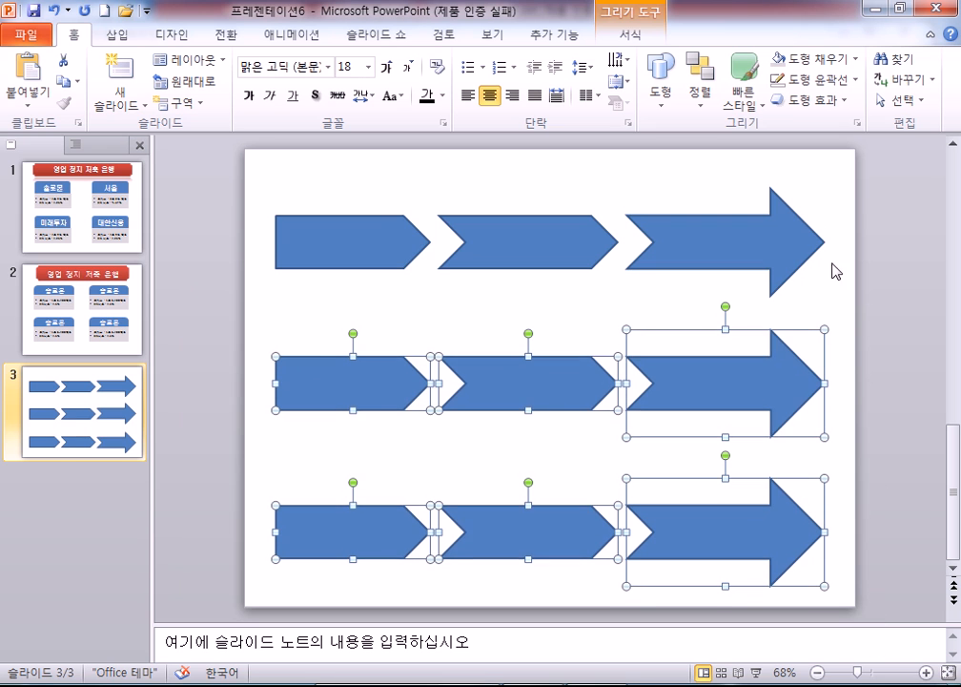
Step: Nudge the middle and lower arrow rows up together, and nudge the bottom row up alone to even out the row gaps
key(Up)
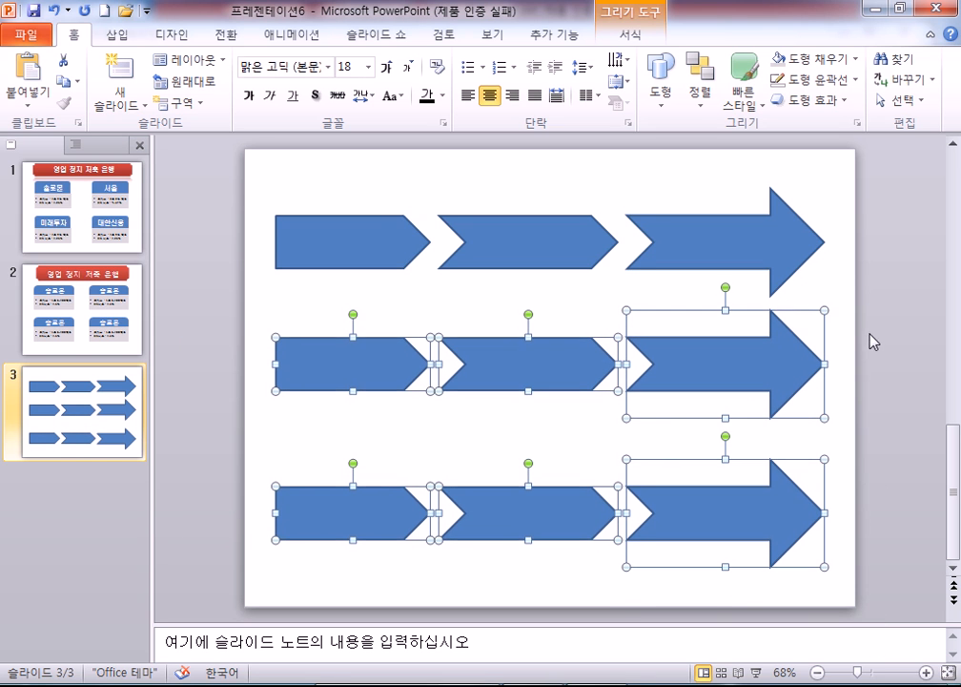
click(239, 450)
drag(228, 433, 912, 671)
key(Down)
key(Down)
key(Up)
key(Up)
key(Up)
key(Up)
key(Up)
key(Up)
key(Up)
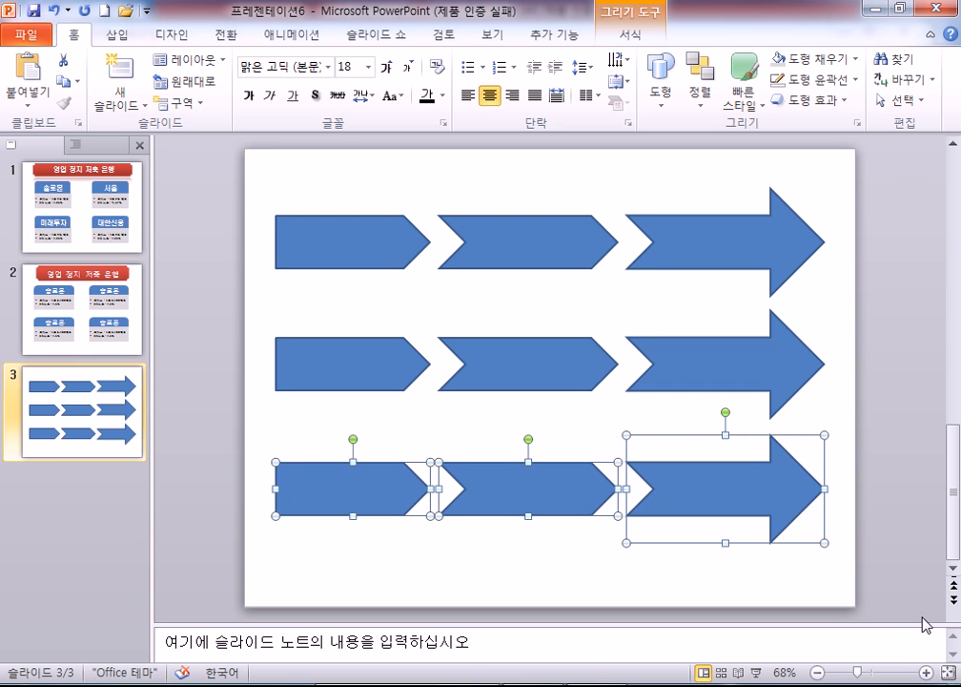
Step: Nudge all nine arrows down together to centre them vertically on the slide, and clear the selection
click(463, 307)
drag(232, 157, 914, 607)
key(Down)
key(Down)
key(Down)
key(Down)
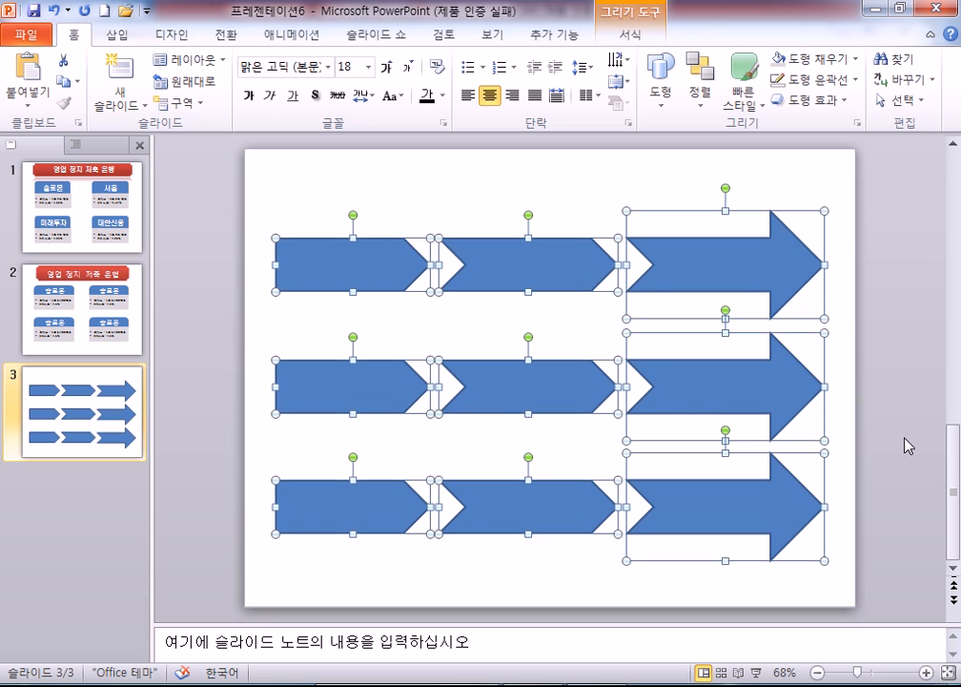
click(487, 203)
drag(394, 156, 716, 217)
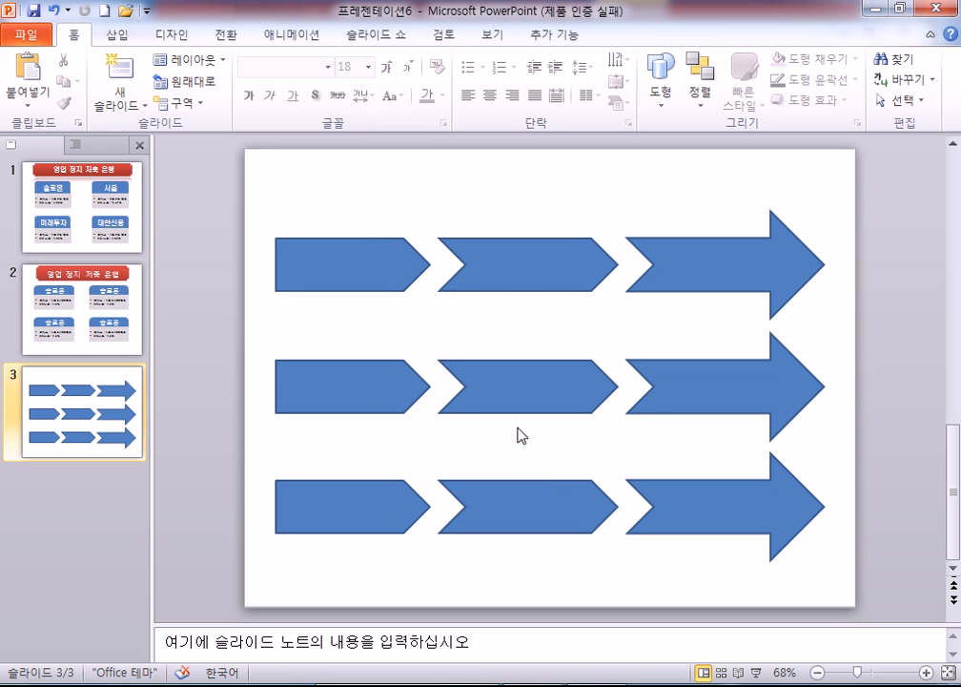
Step: Fill the three pentagon arrows of the first column with the standard light blue
mouse_move(225, 190)
mouse_down()
mouse_move(439, 332)
mouse_move(482, 589)
mouse_up()
click(635, 40)
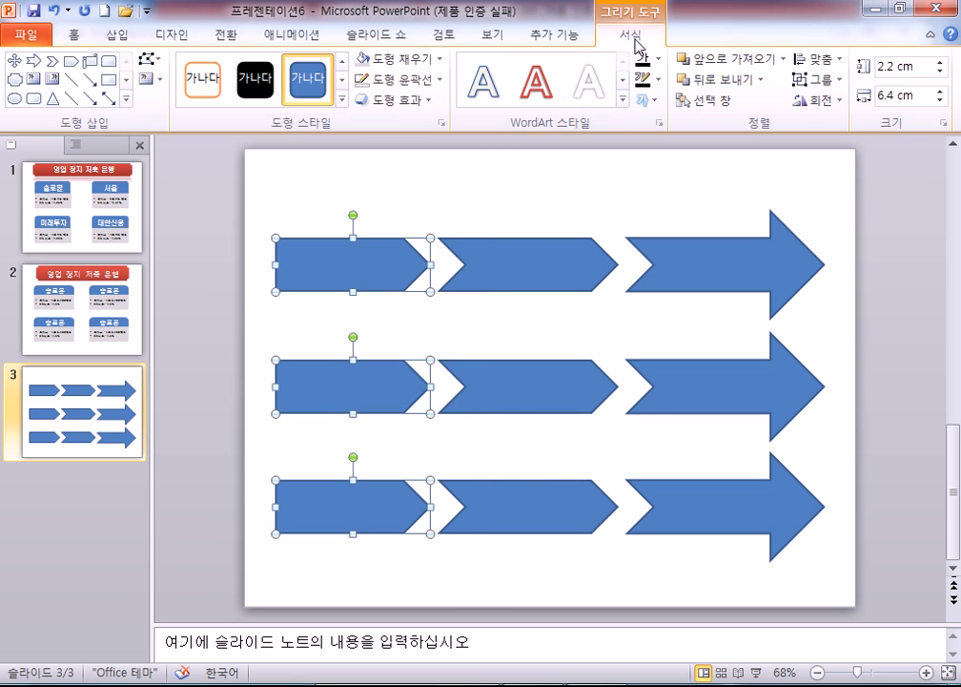
click(439, 59)
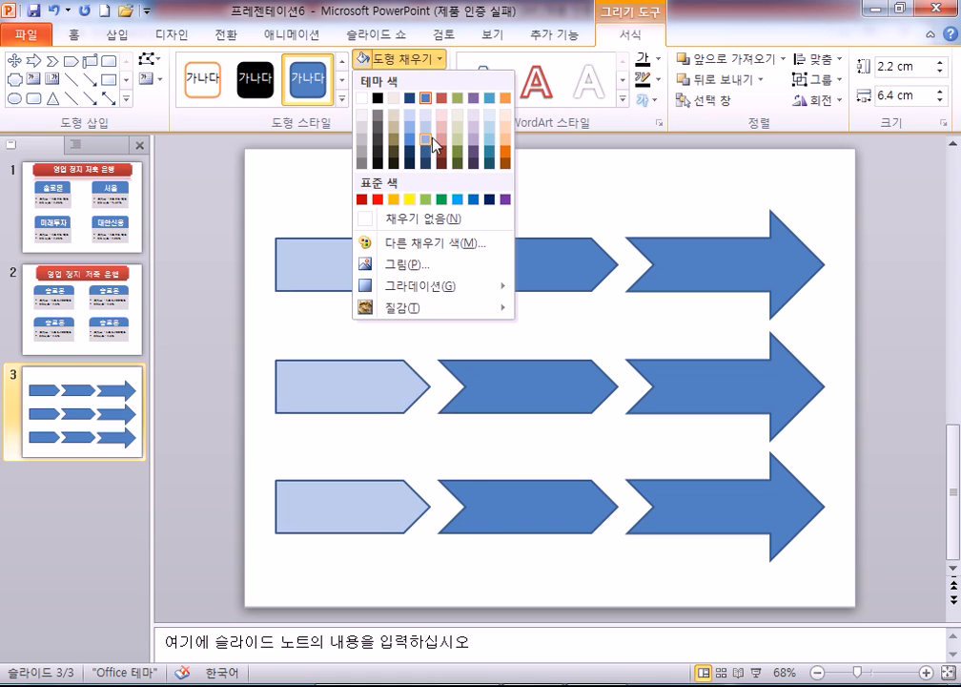
click(459, 204)
click(490, 187)
Step: Fill the three chevrons of the middle column with white
drag(400, 180, 680, 593)
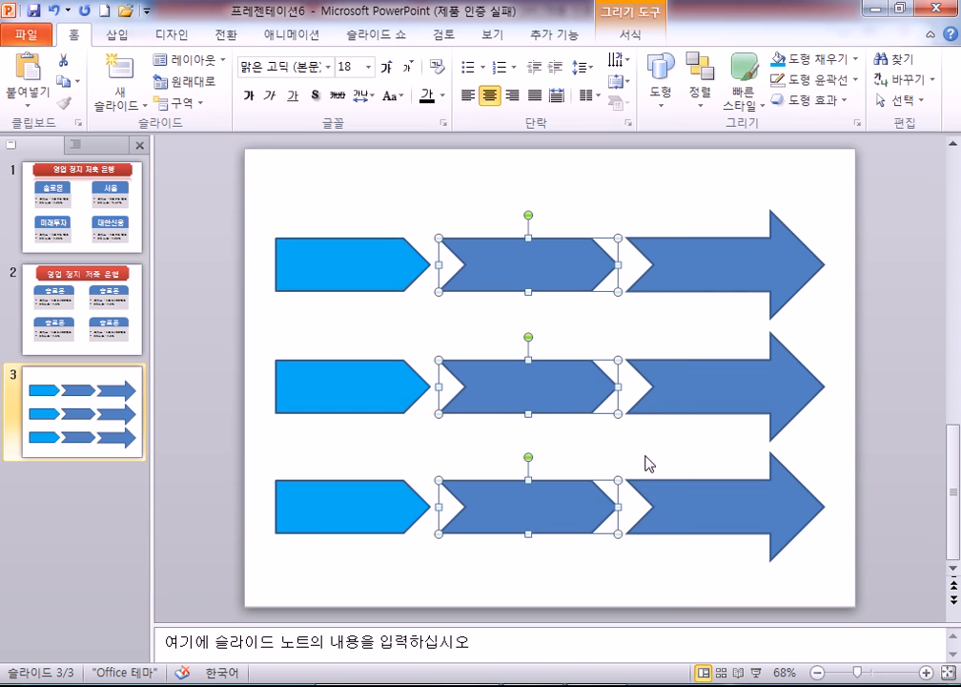
click(645, 50)
click(439, 59)
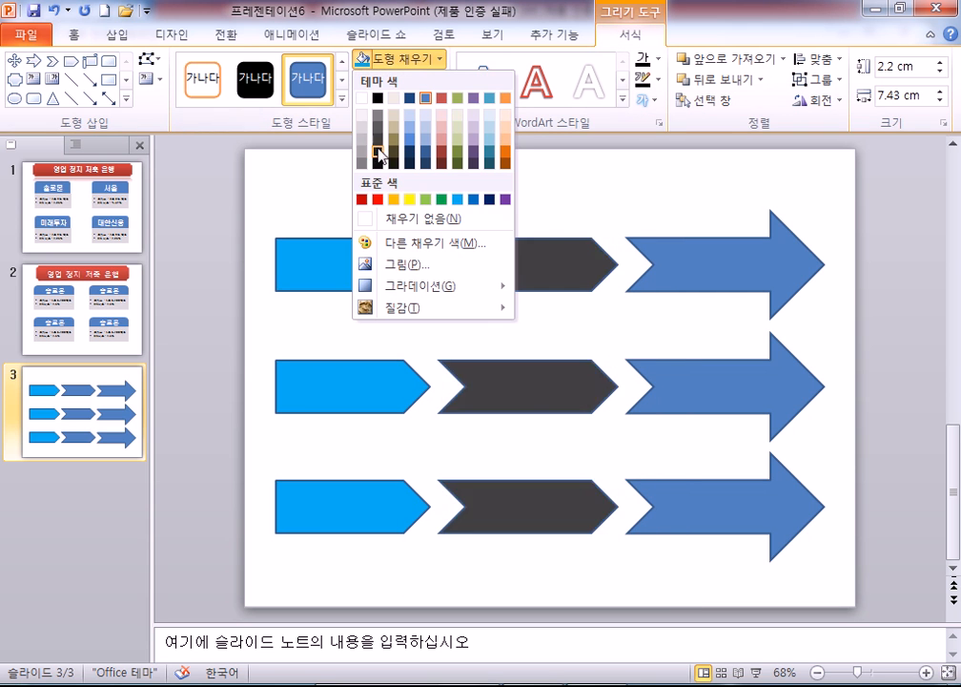
click(364, 99)
Step: Fill the three large notched arrows of the last column with a medium gray theme shade
mouse_move(594, 165)
mouse_down()
mouse_move(843, 400)
mouse_move(906, 610)
mouse_up()
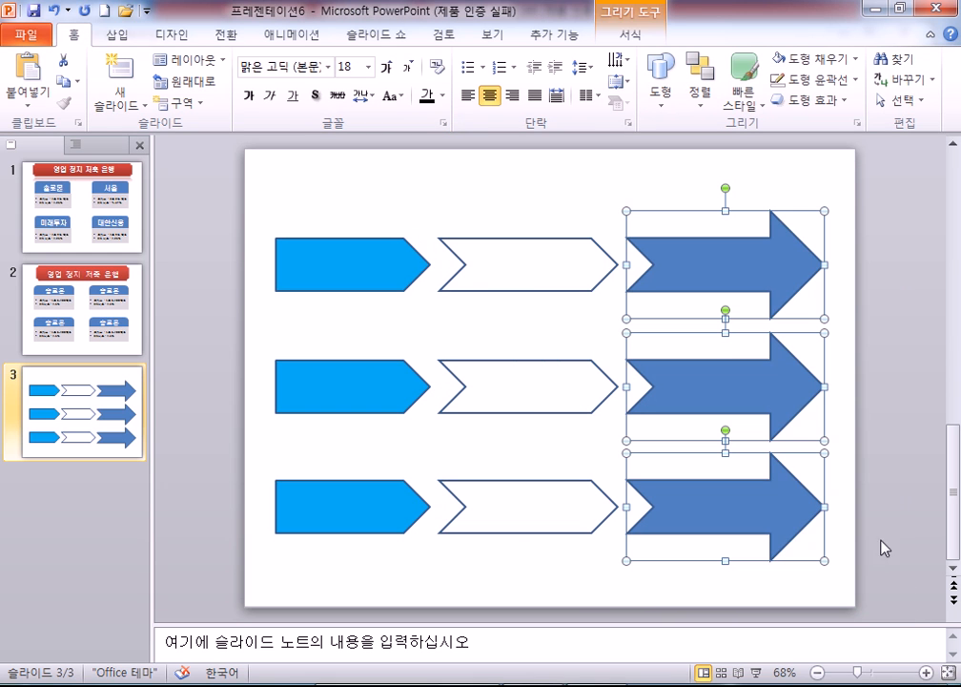
click(629, 34)
click(441, 59)
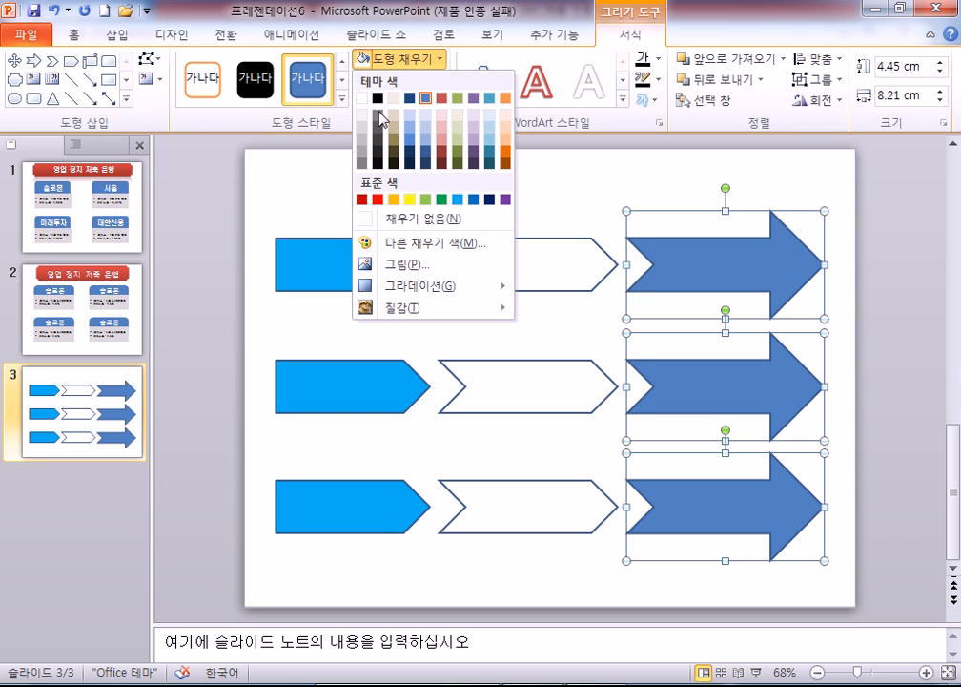
click(360, 157)
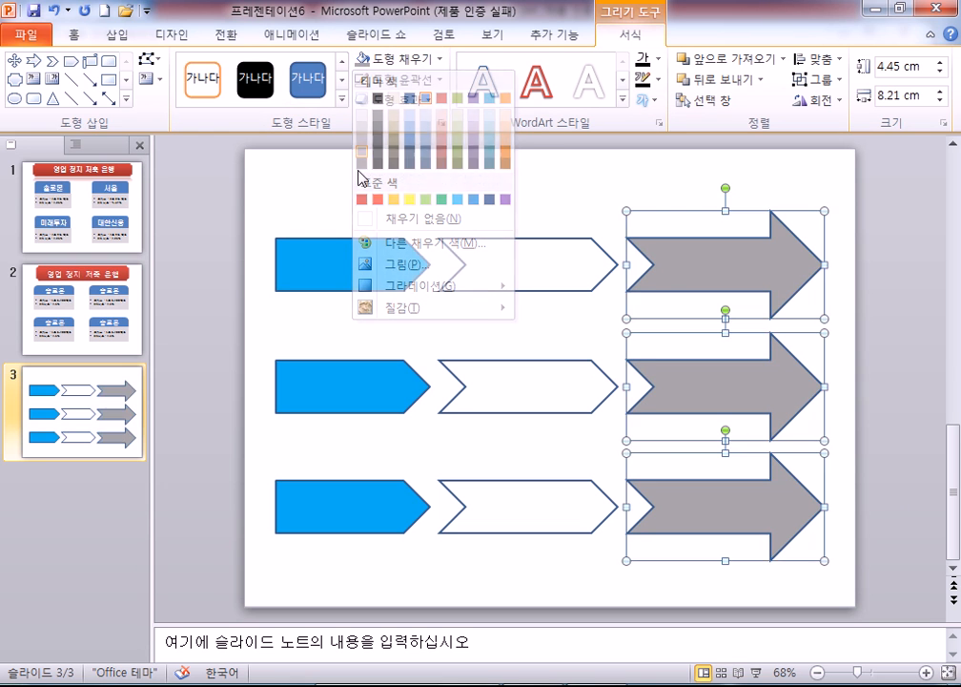
Step: Remove the outlines from all nine arrows
click(248, 174)
drag(246, 174, 836, 515)
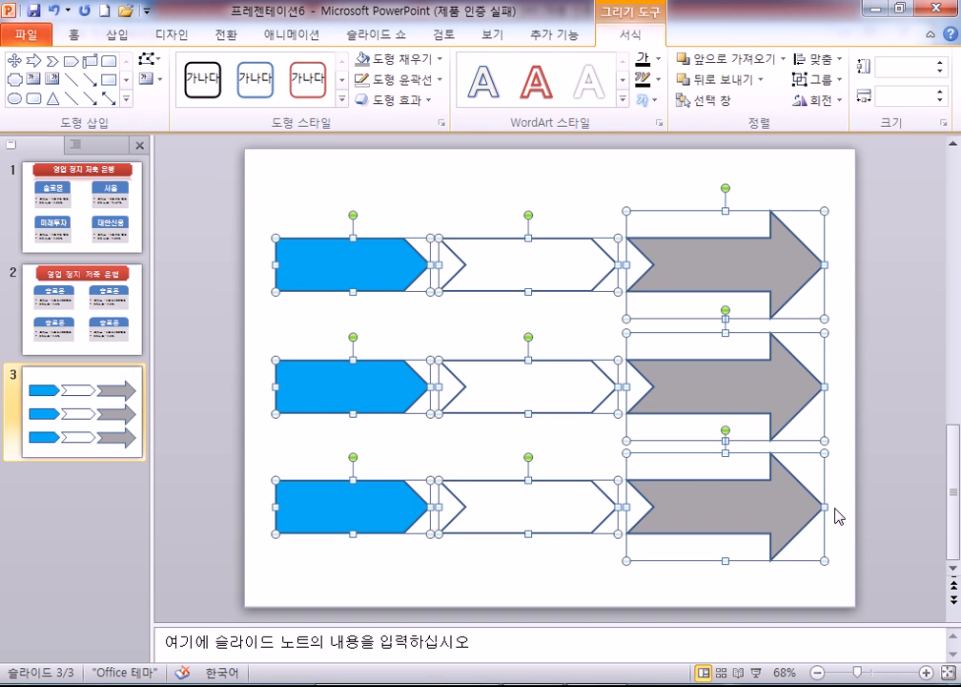
click(432, 85)
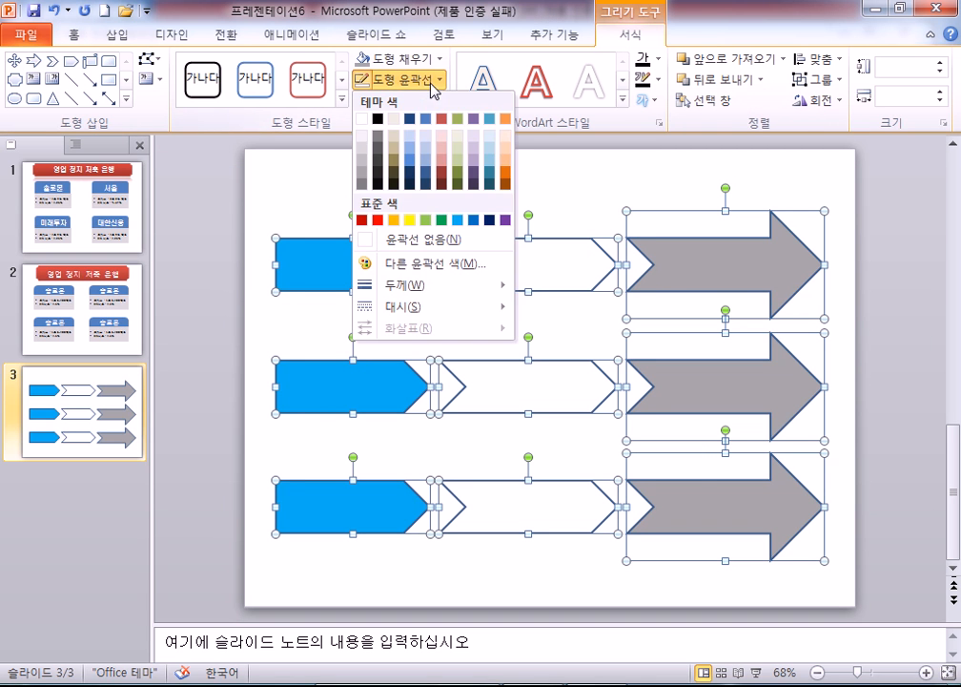
click(414, 242)
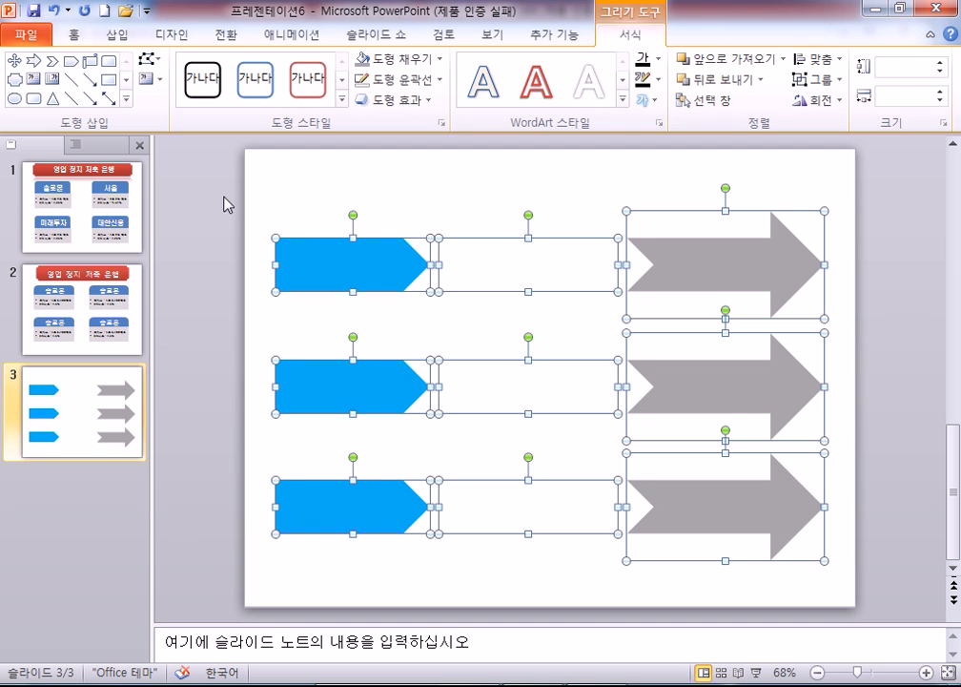
click(211, 202)
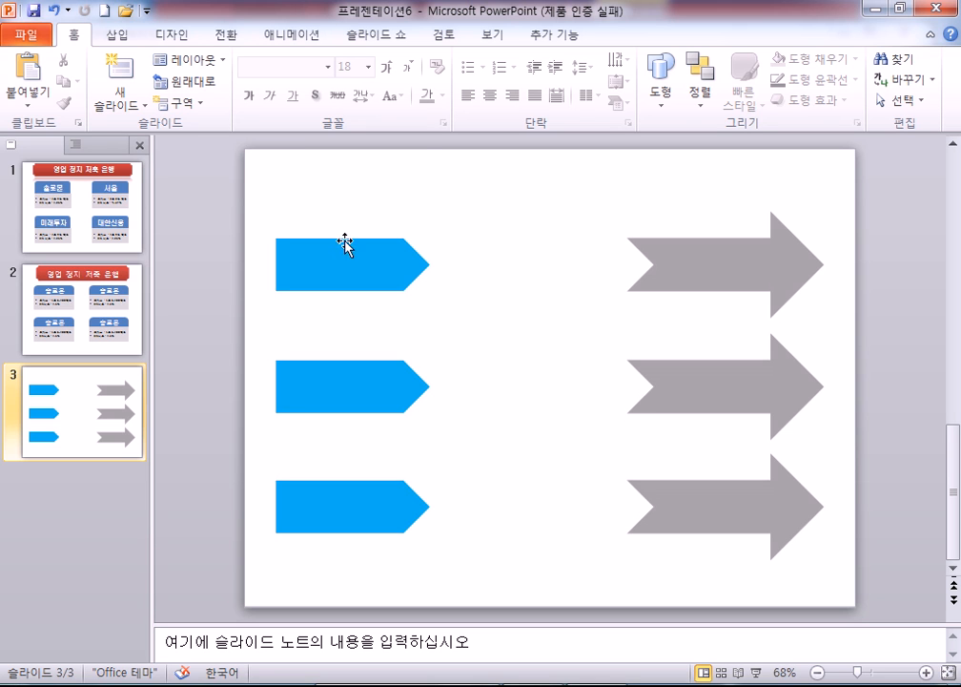
Step: Try a solid dark gray background fill on the third slide and undo it
right_click(437, 171)
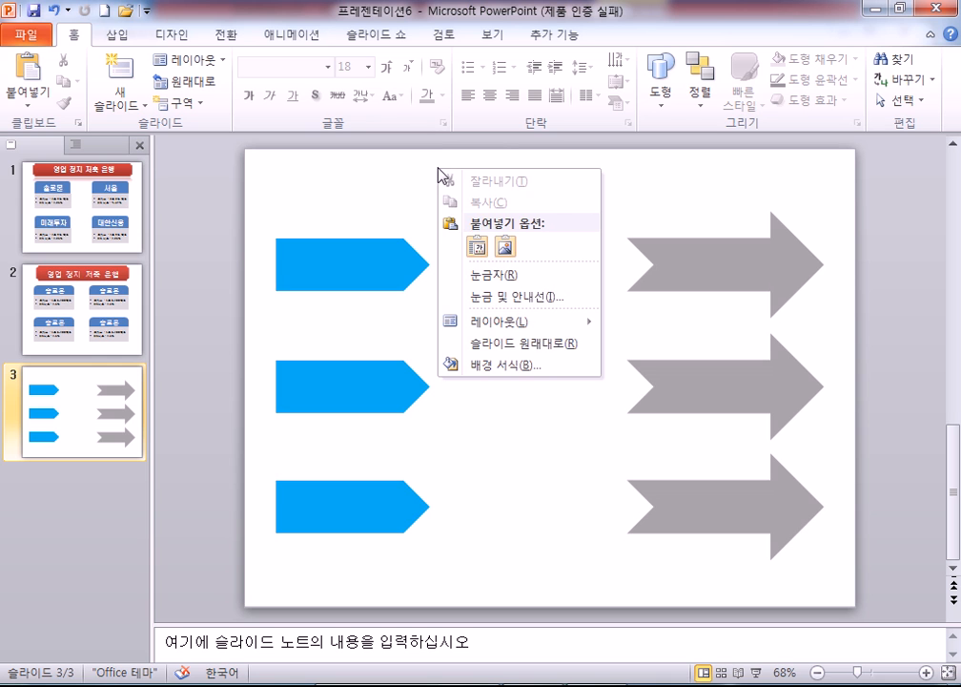
click(400, 165)
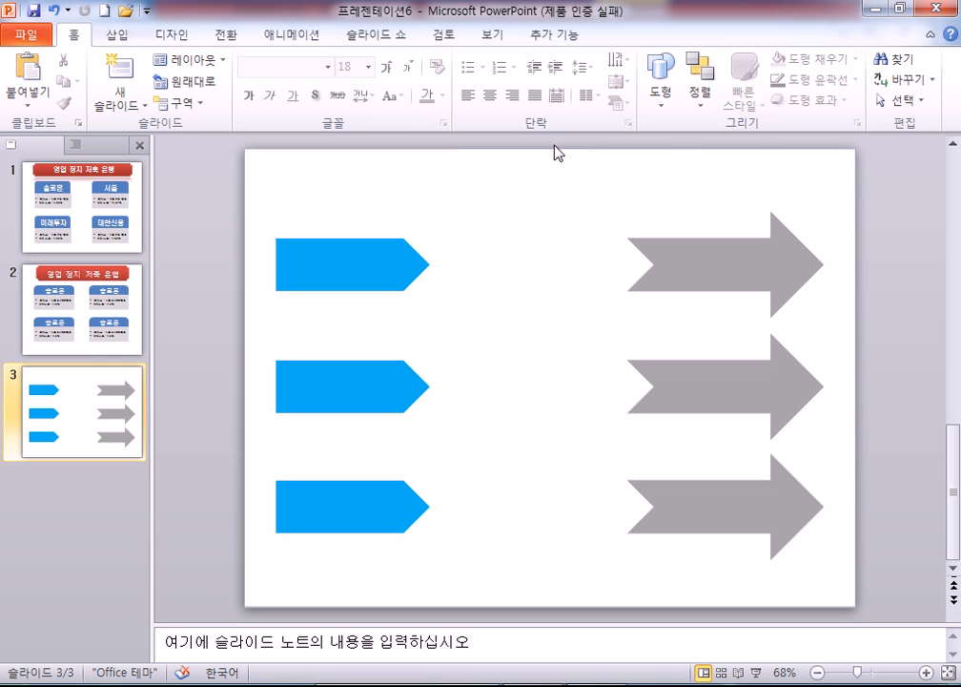
right_click(693, 174)
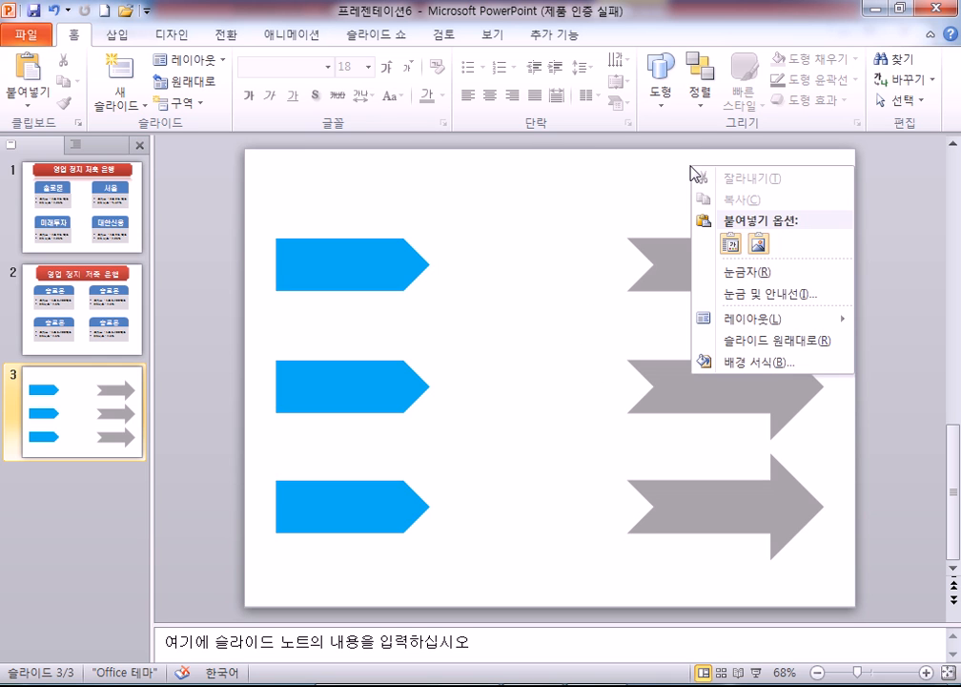
click(741, 367)
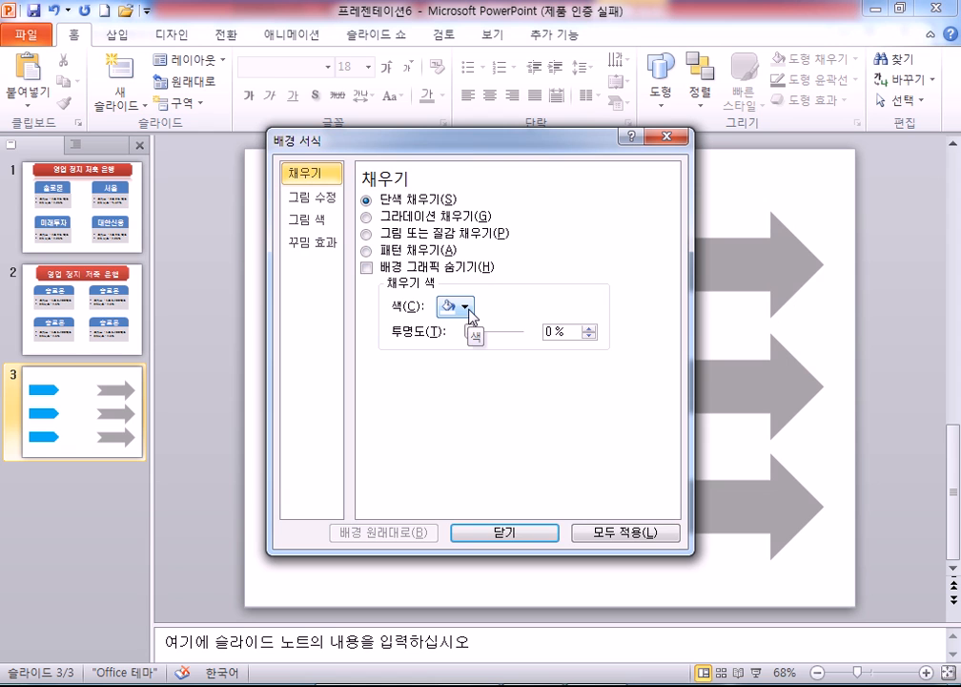
click(467, 307)
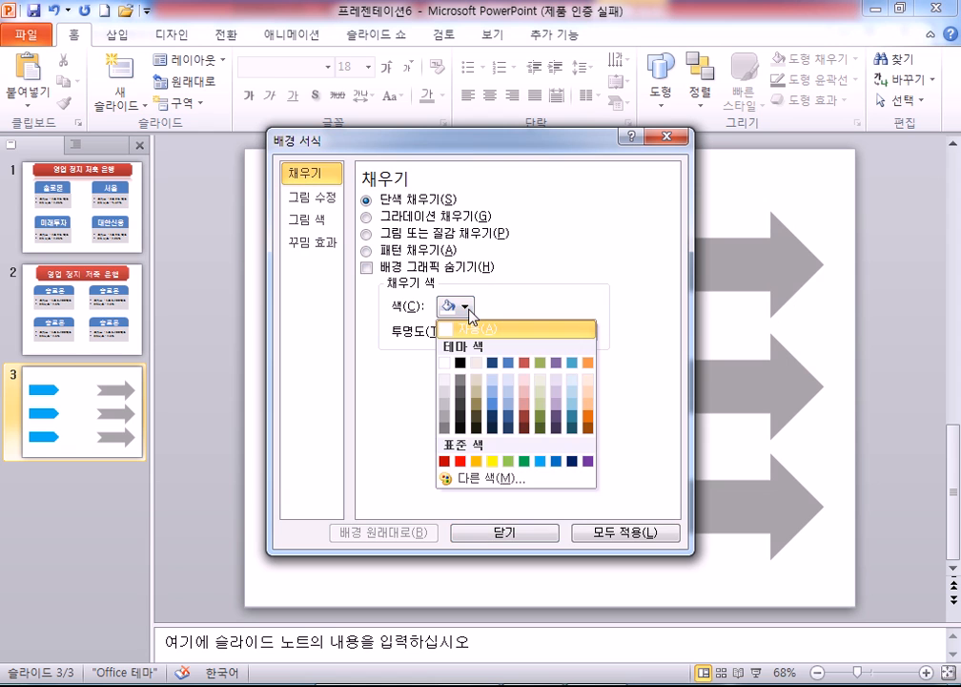
click(461, 384)
drag(532, 152, 339, 98)
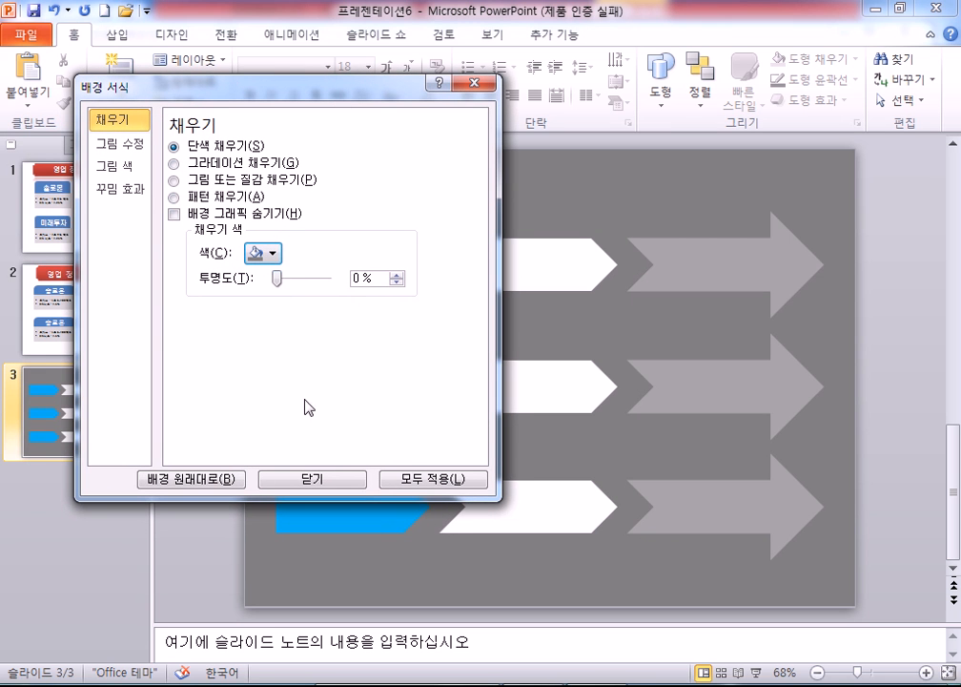
click(474, 84)
key(ctrl+z)
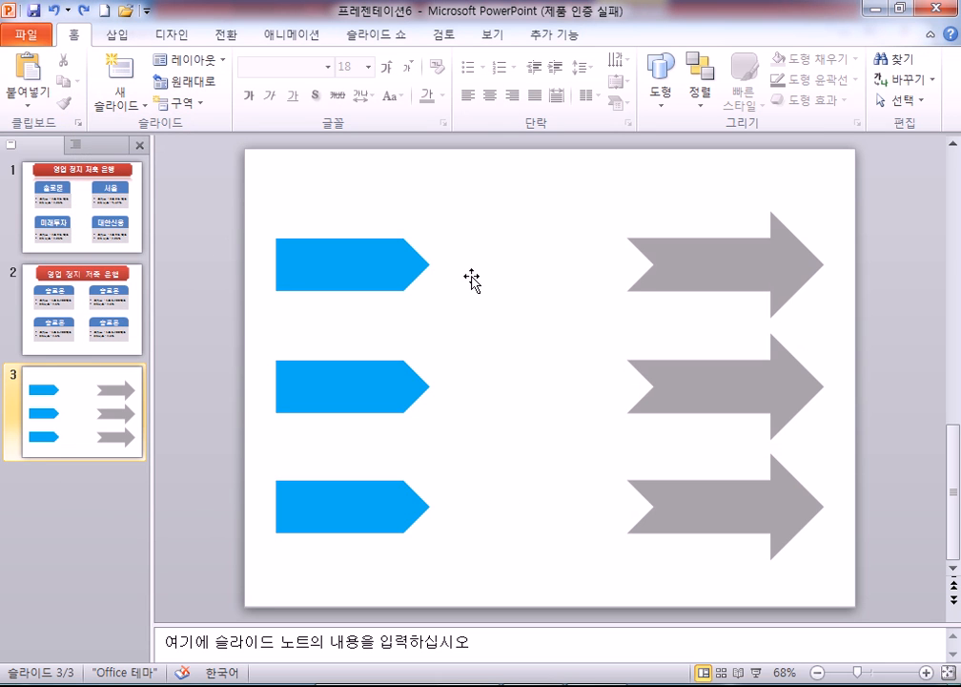
Step: Give the third slide a solid dark olive-brown background so the white chevrons stand out
drag(369, 165, 666, 627)
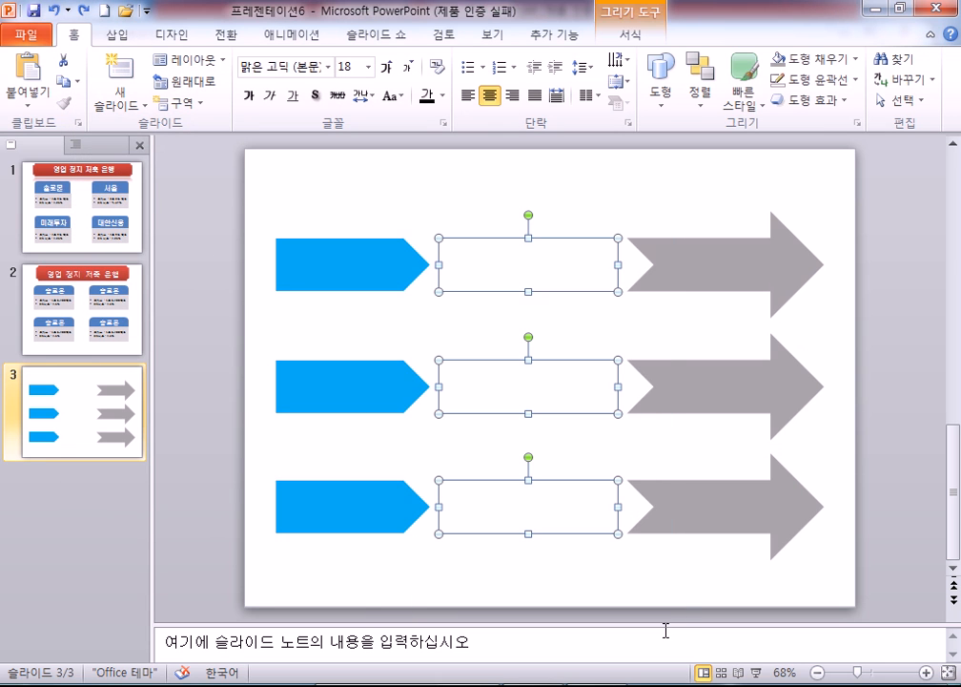
key(Delete)
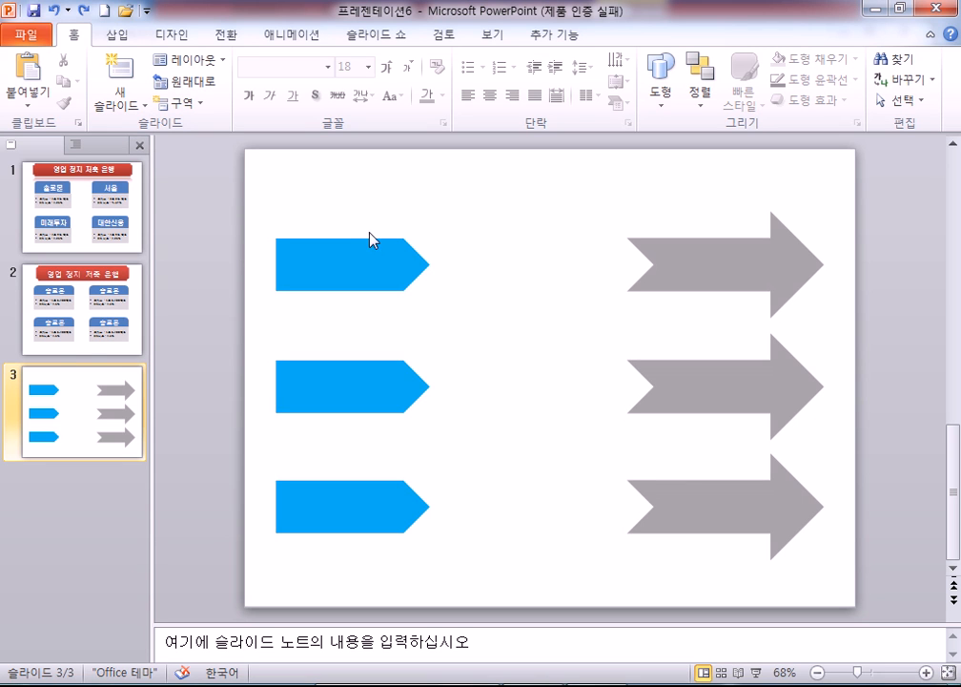
right_click(672, 167)
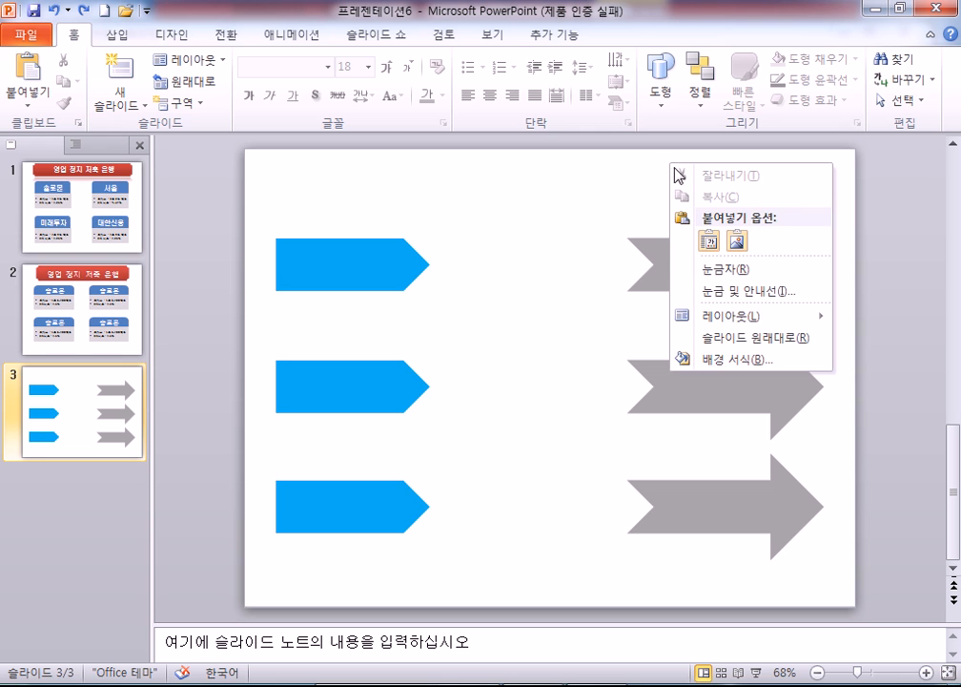
click(722, 360)
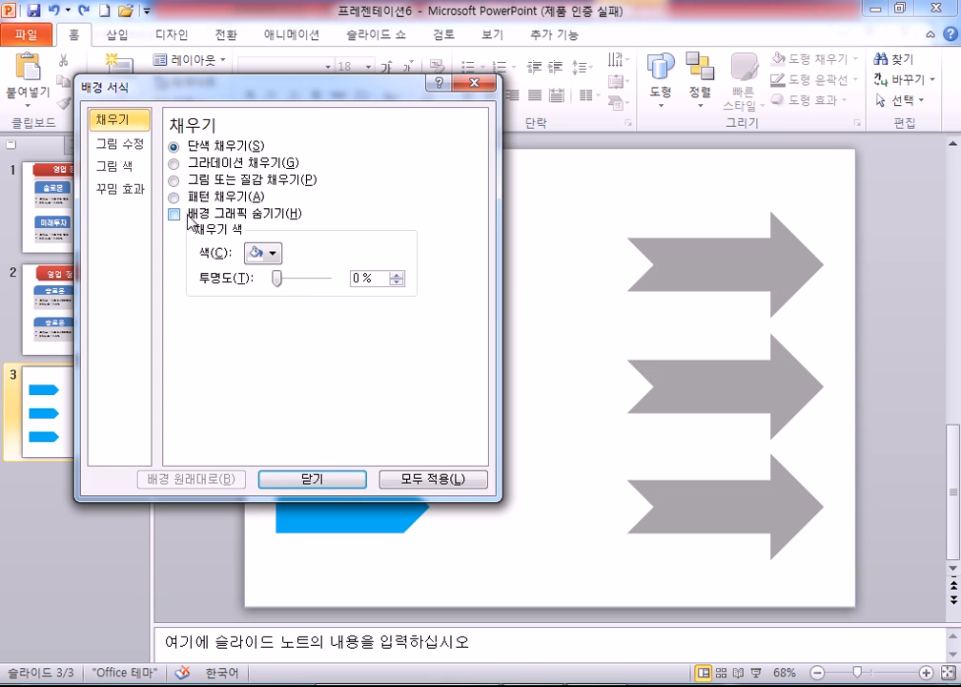
click(275, 254)
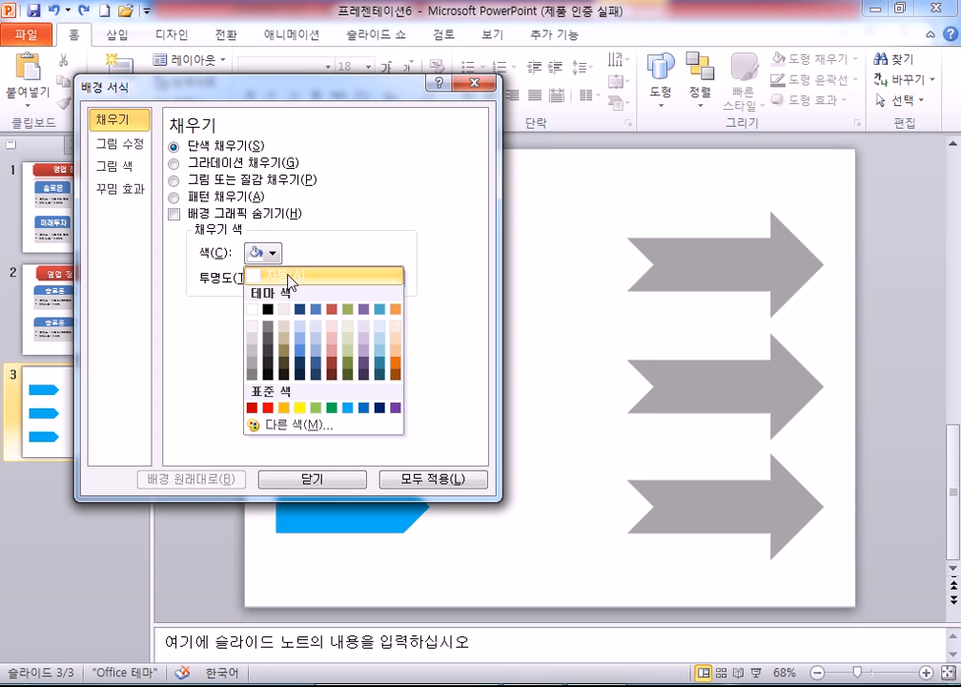
click(283, 363)
drag(335, 88, 430, 68)
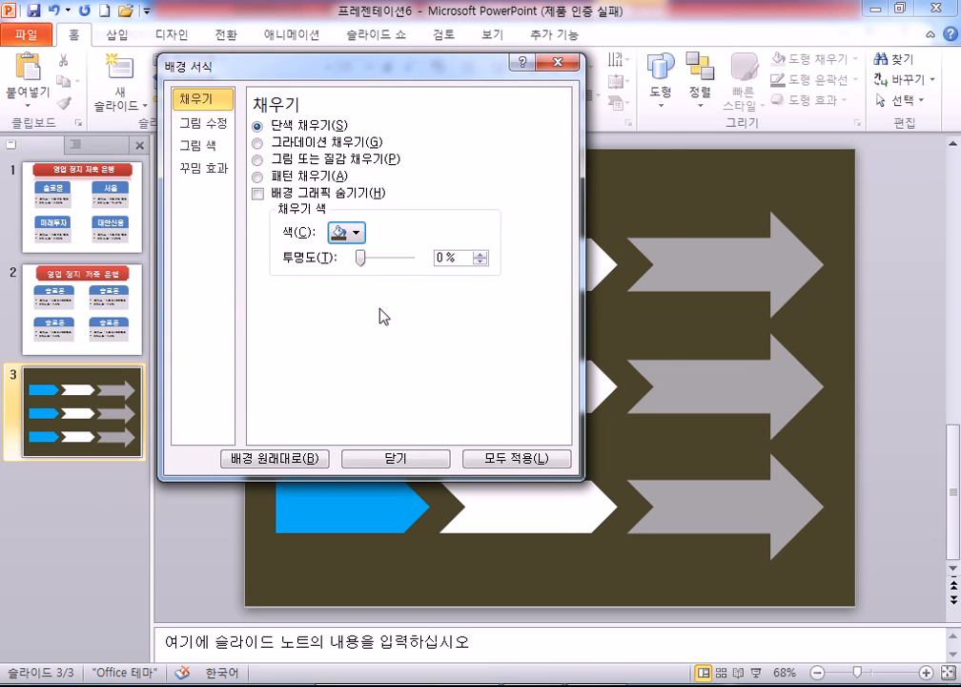
drag(366, 71, 440, 43)
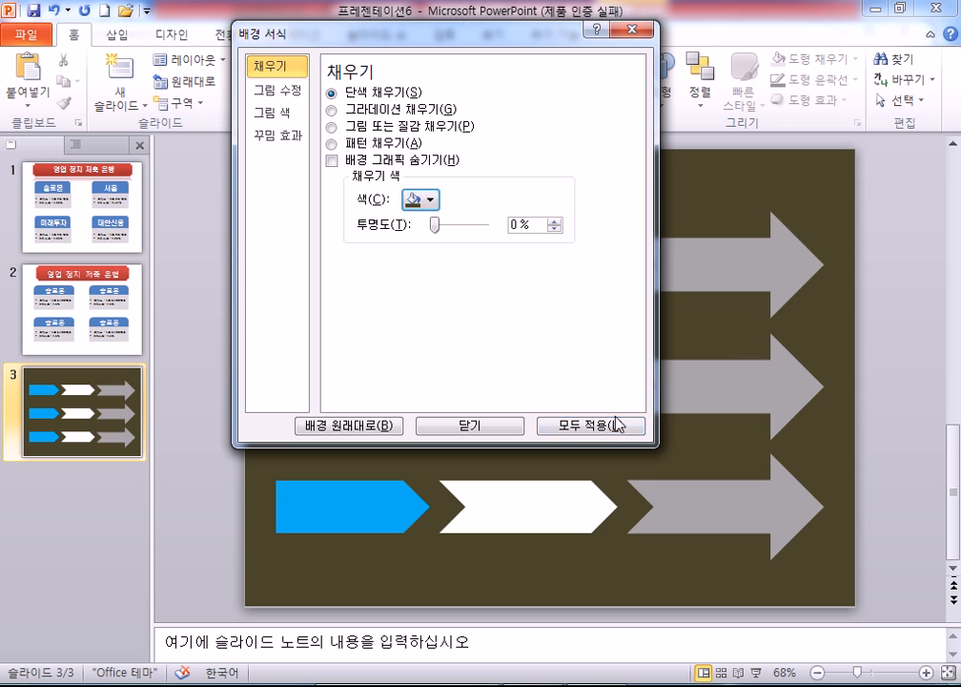
Step: Apply the dark olive-brown background to all slides, undo it, and close the background settings
click(581, 426)
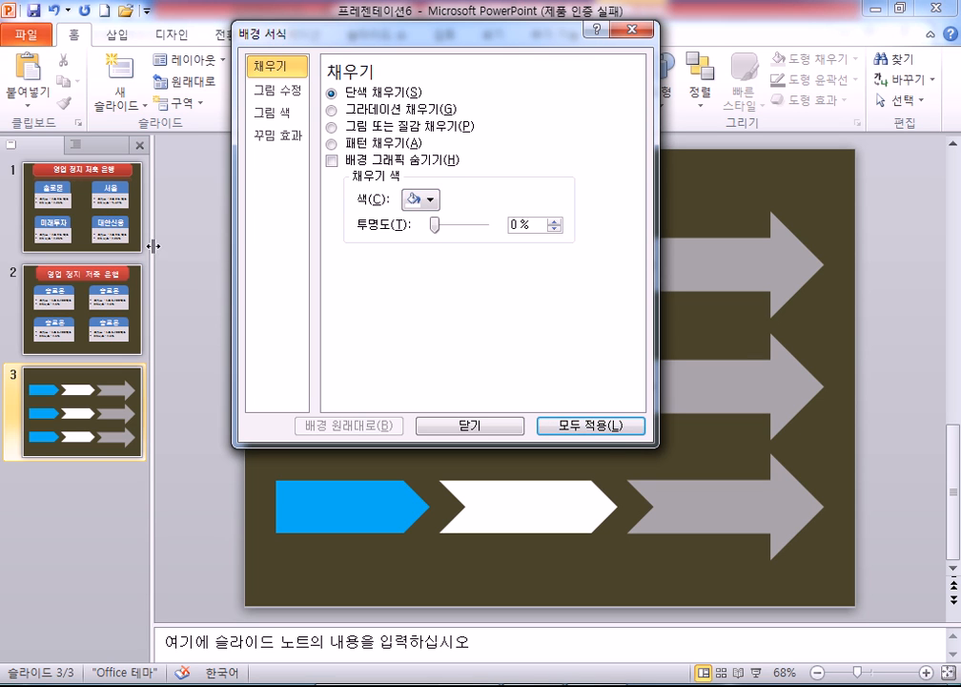
key(ctrl+z)
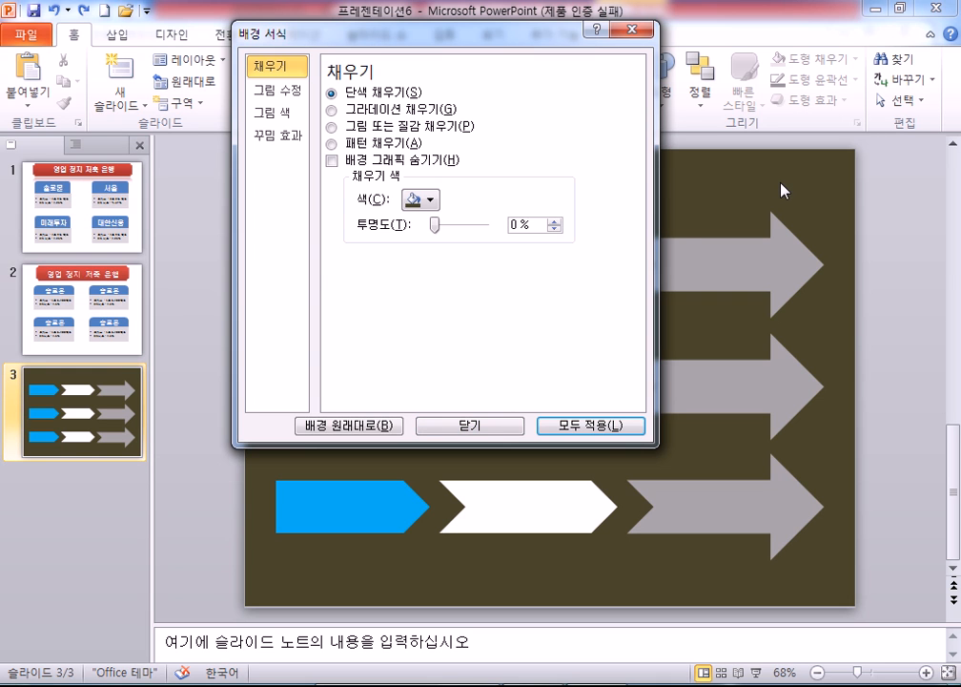
click(459, 428)
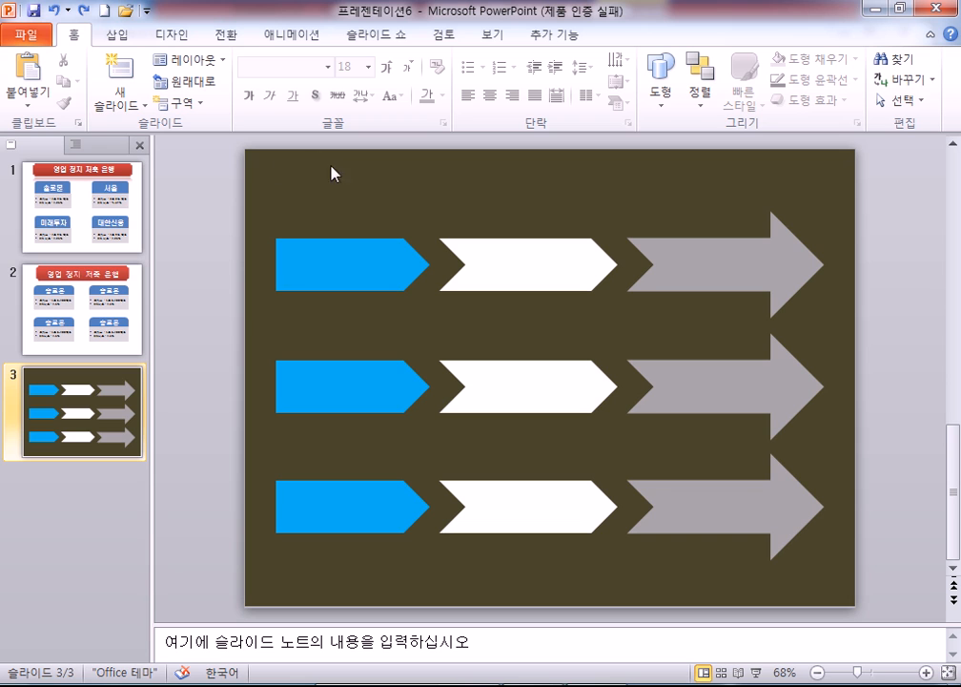
Step: Try gradient, texture and pattern background fills on the third slide, and toggle the option that hides background graphics
right_click(275, 175)
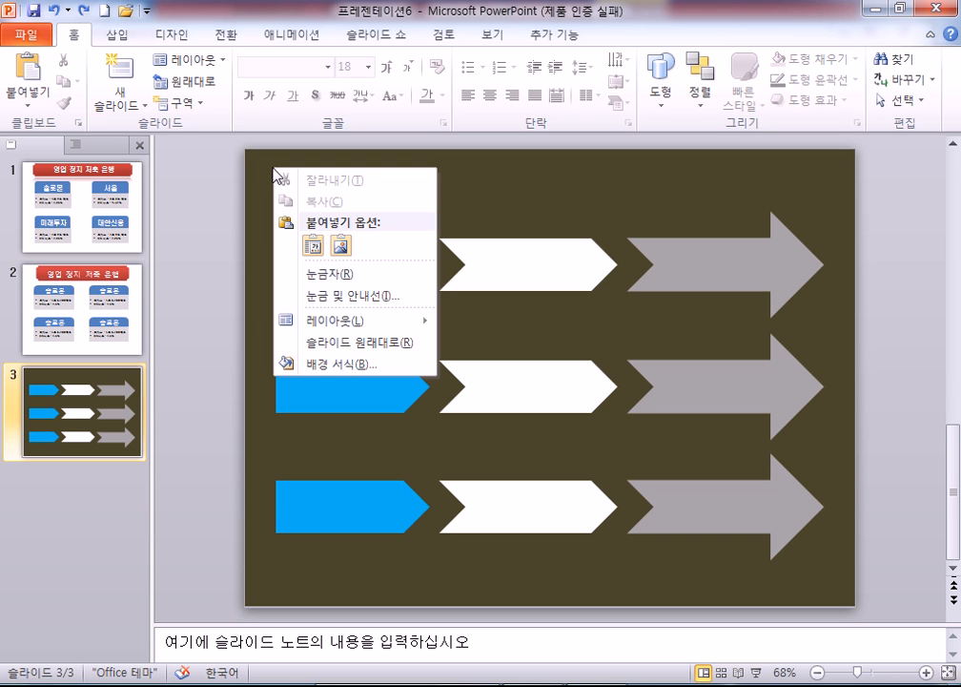
click(317, 371)
drag(376, 43, 188, 37)
click(158, 99)
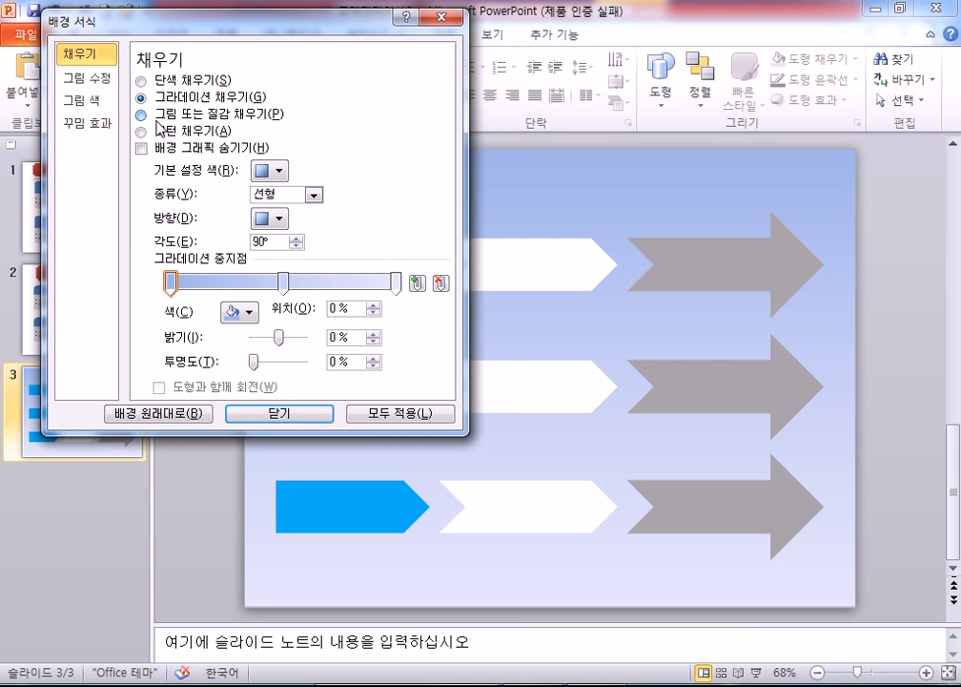
click(158, 114)
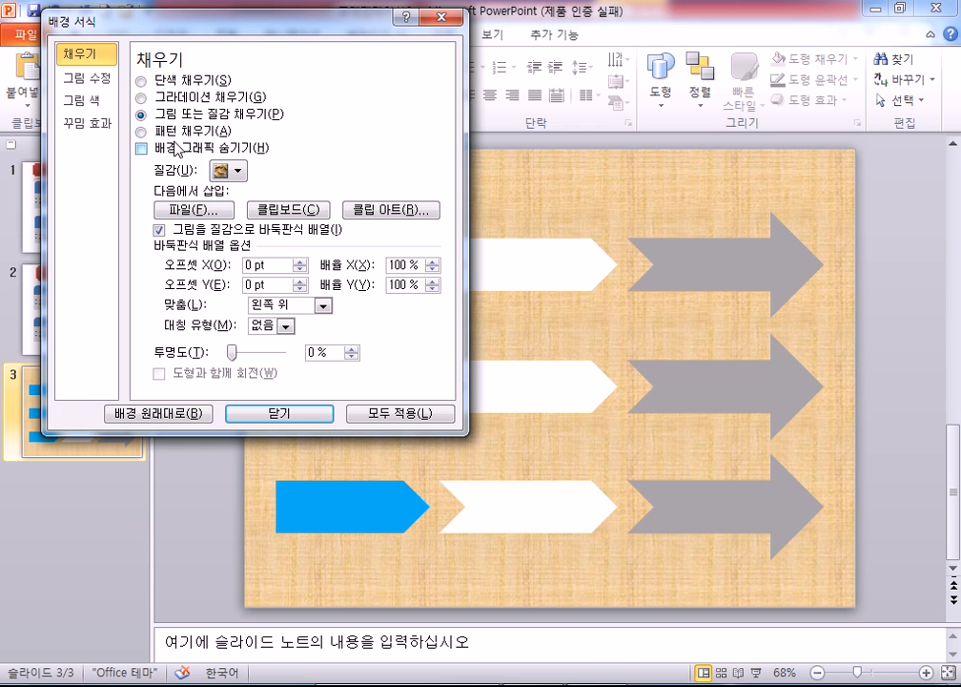
click(156, 131)
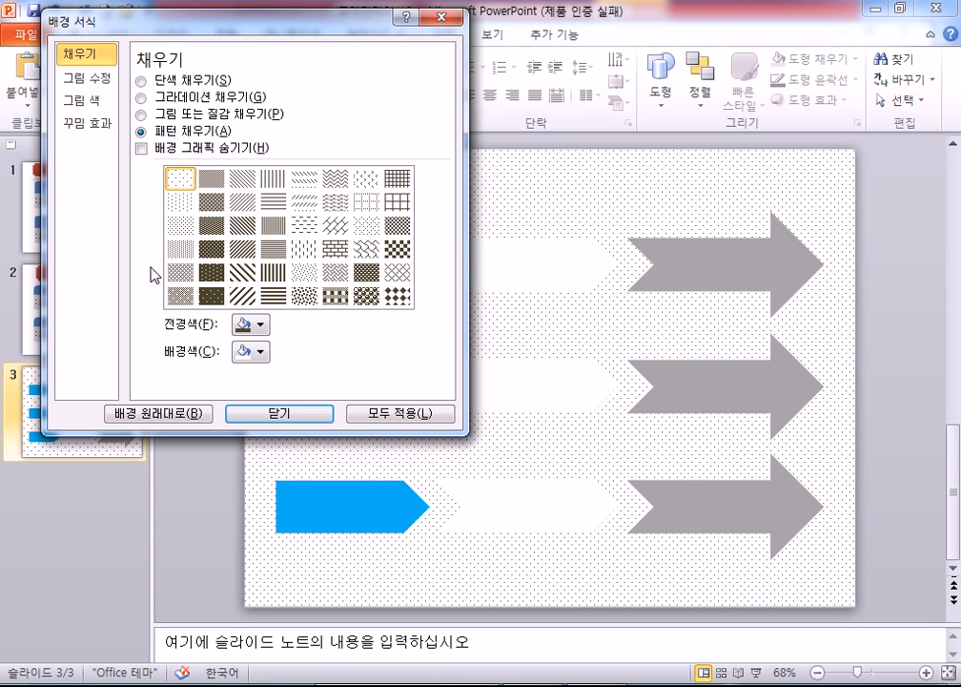
click(142, 149)
click(161, 150)
click(161, 150)
click(167, 155)
Step: Try a solid yellow and a solid green background fill on the third slide
click(141, 82)
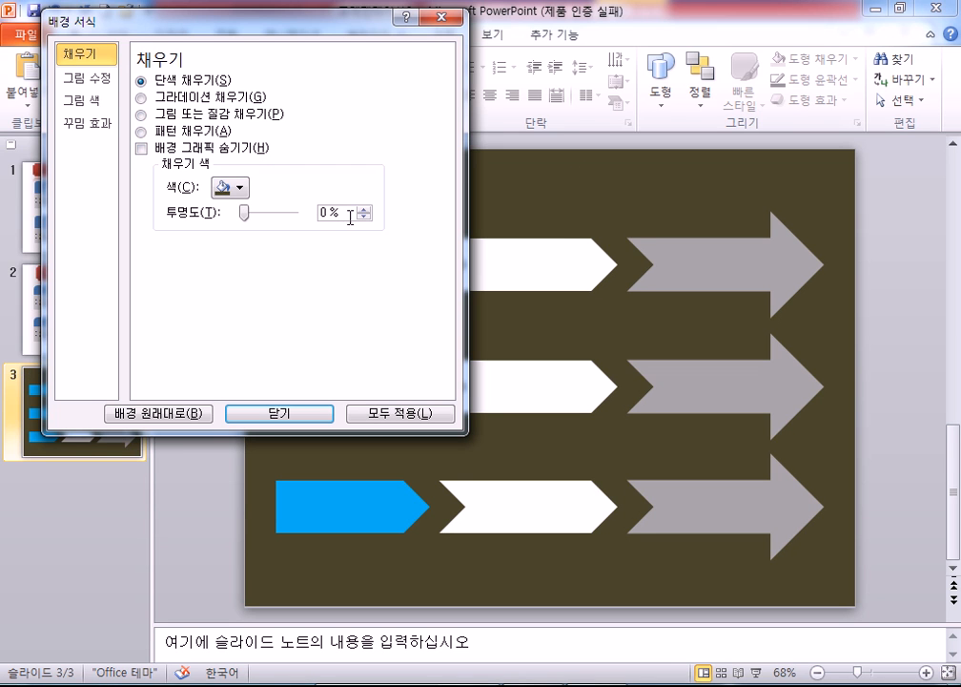
click(242, 187)
click(267, 341)
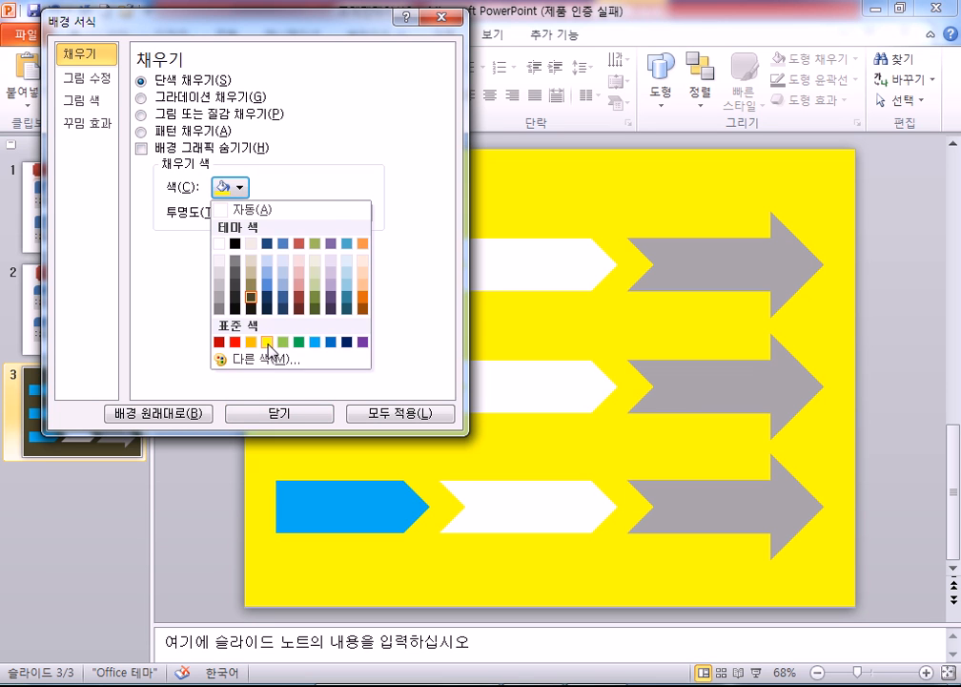
click(242, 187)
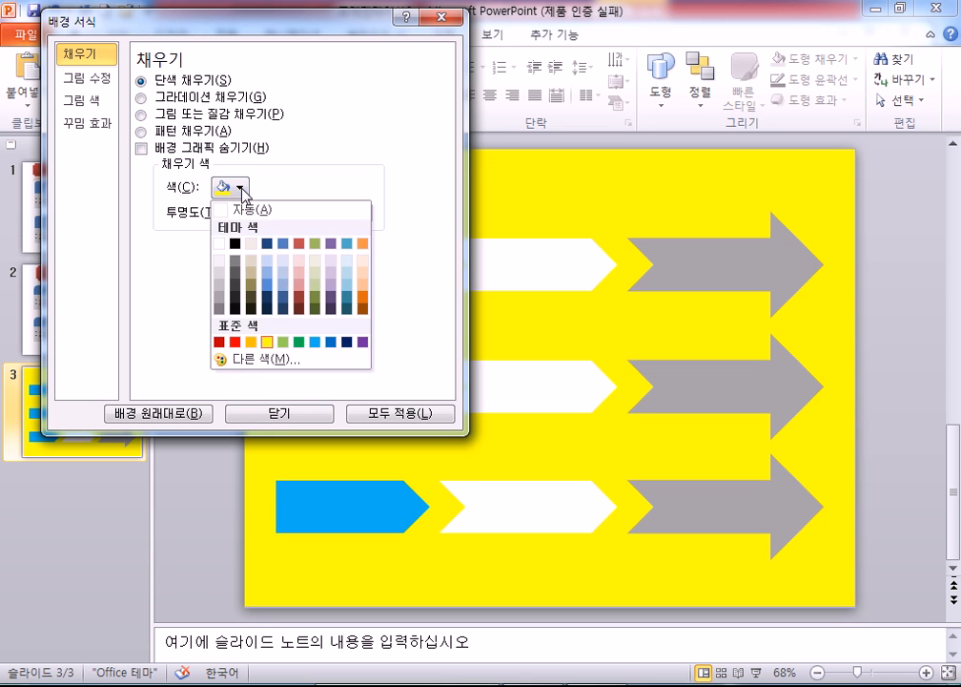
click(299, 341)
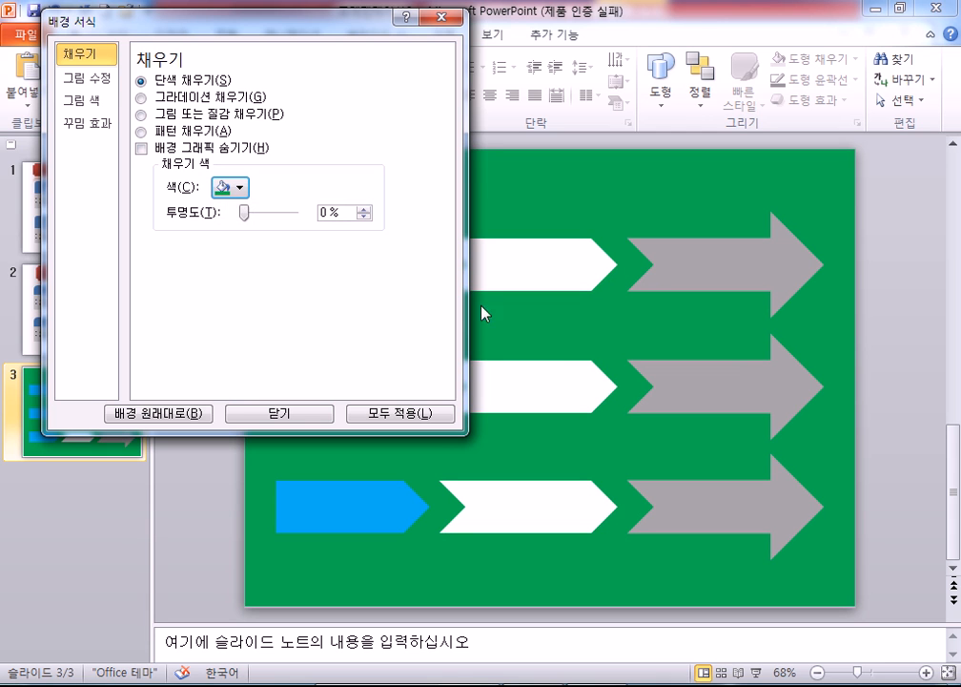
Step: Give the third slide a solid dark gray background and close the background settings
click(244, 193)
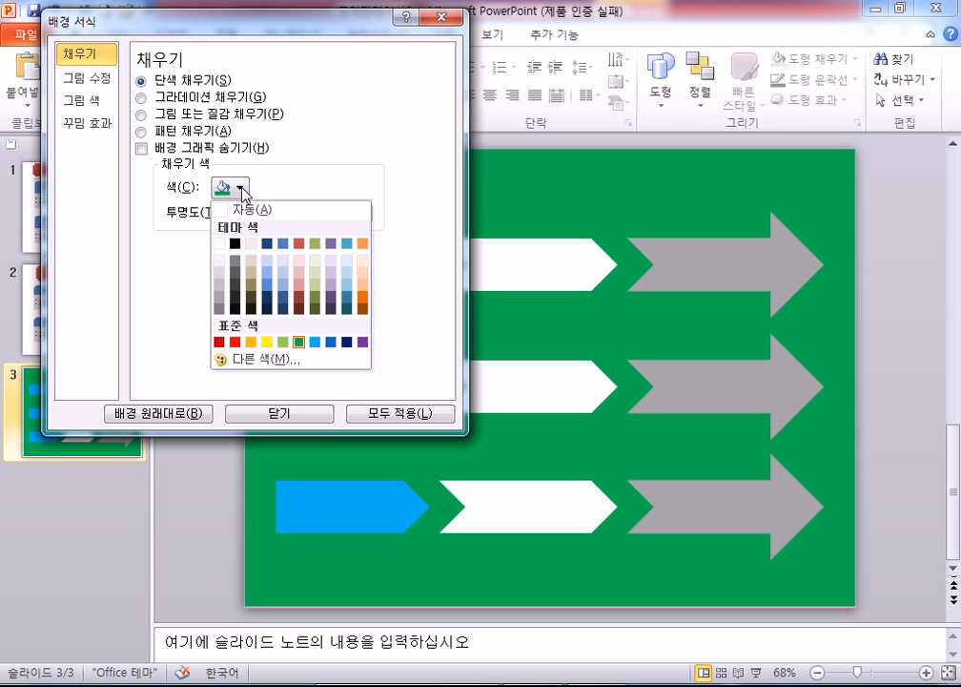
click(235, 277)
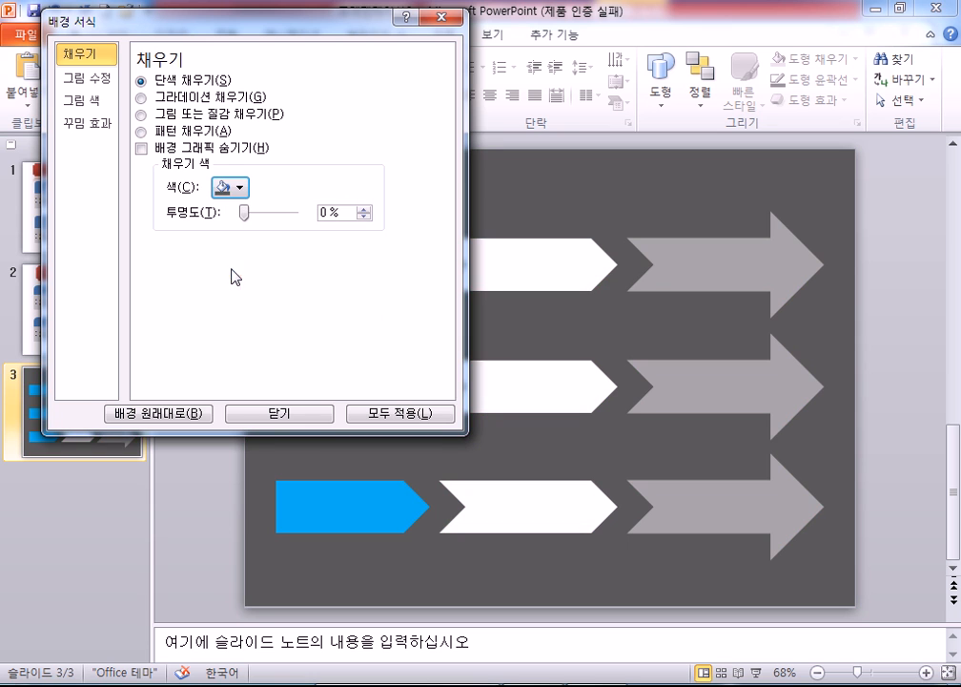
click(299, 423)
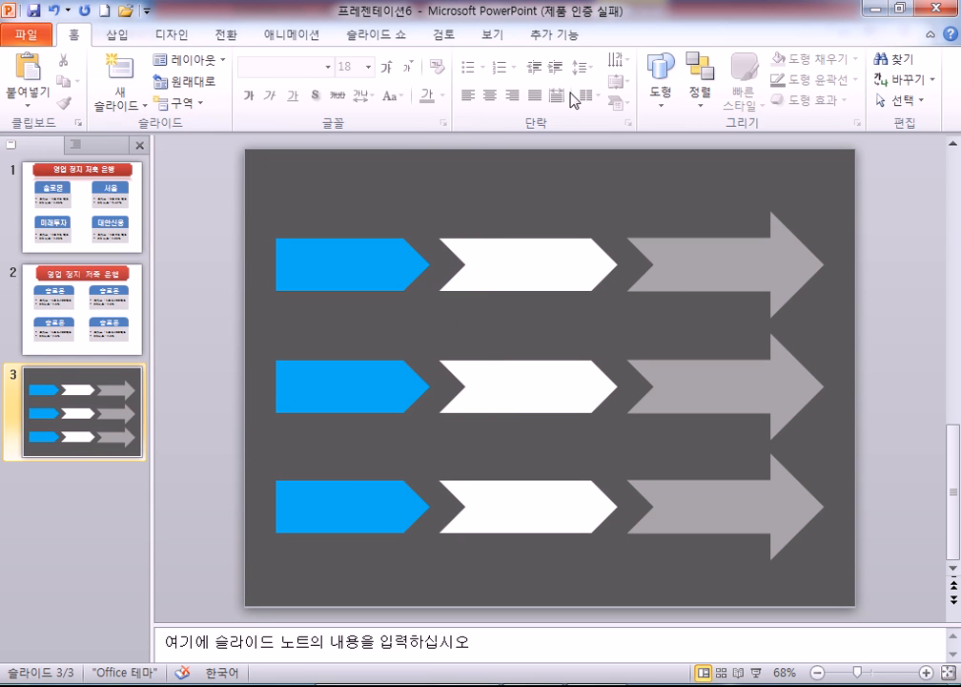
Step: Review the third slide's background fill settings and close them without making changes
right_click(340, 160)
click(410, 357)
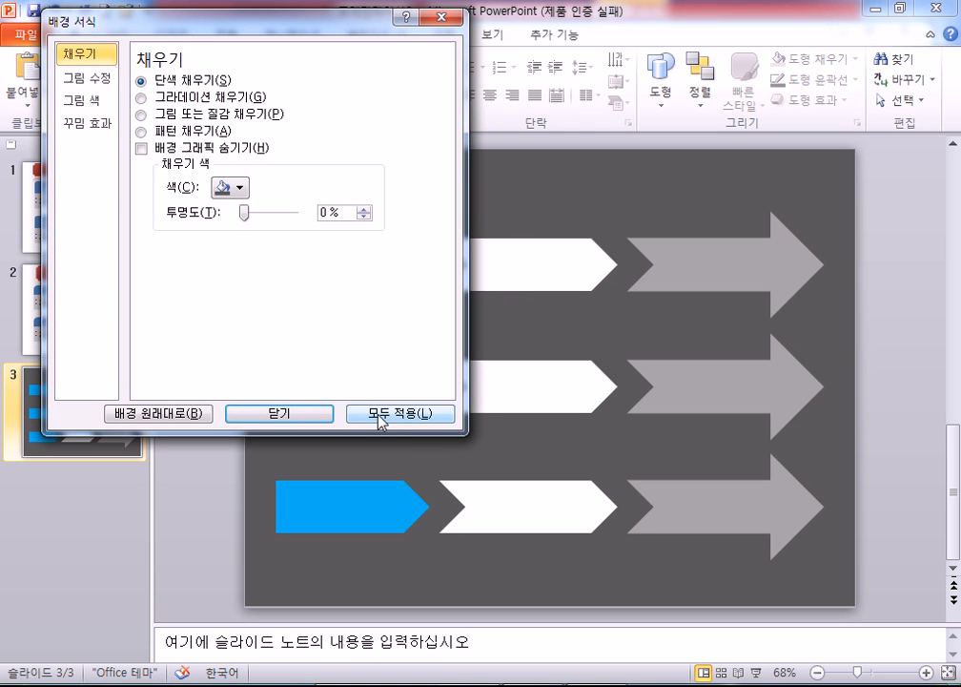
drag(321, 19, 599, 186)
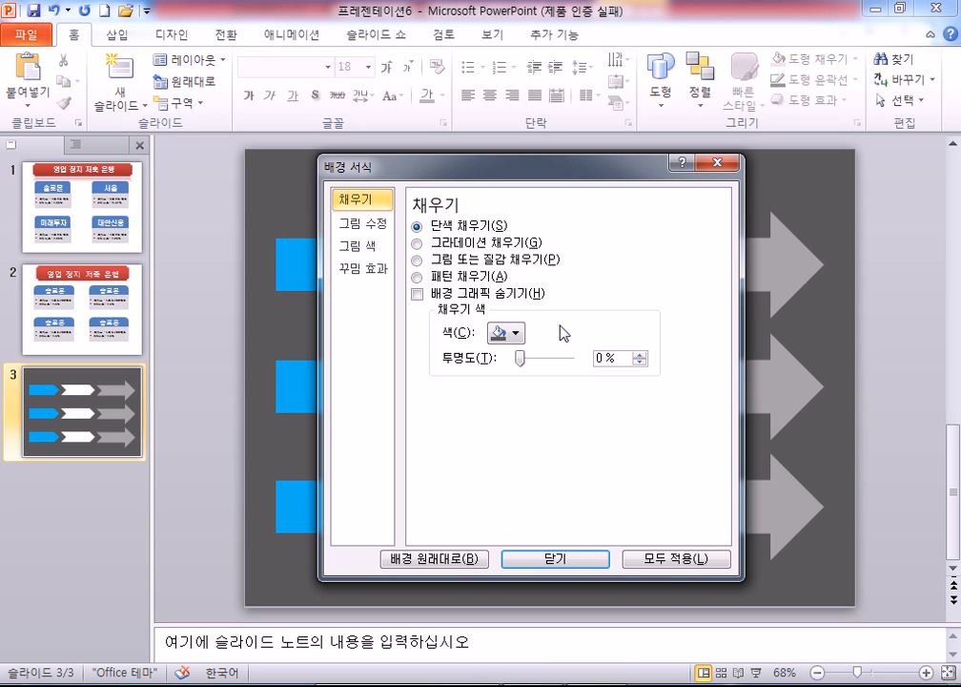
click(546, 563)
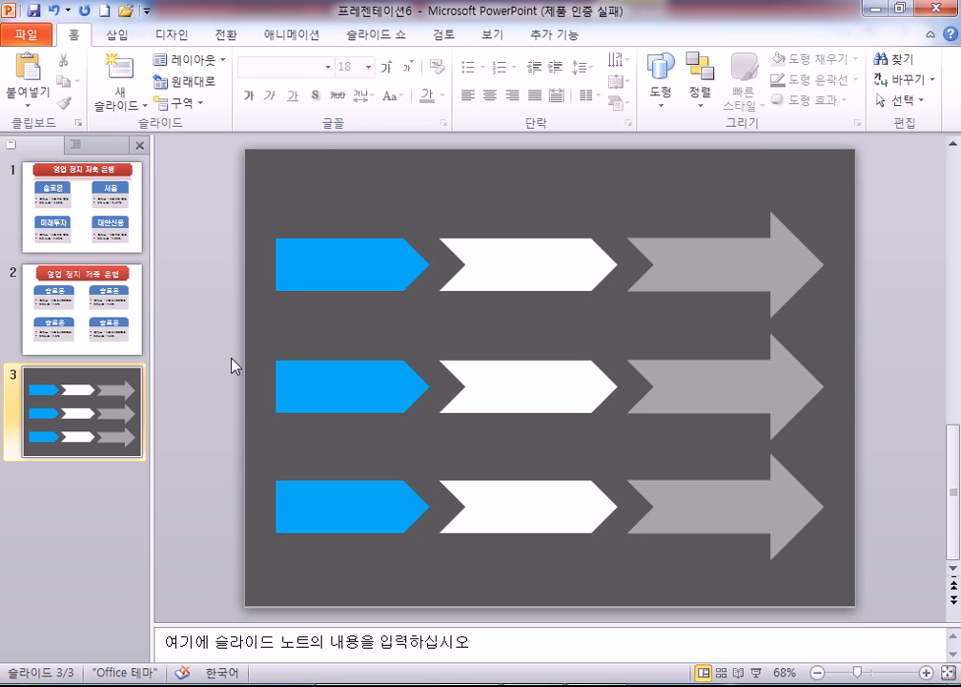
click(369, 254)
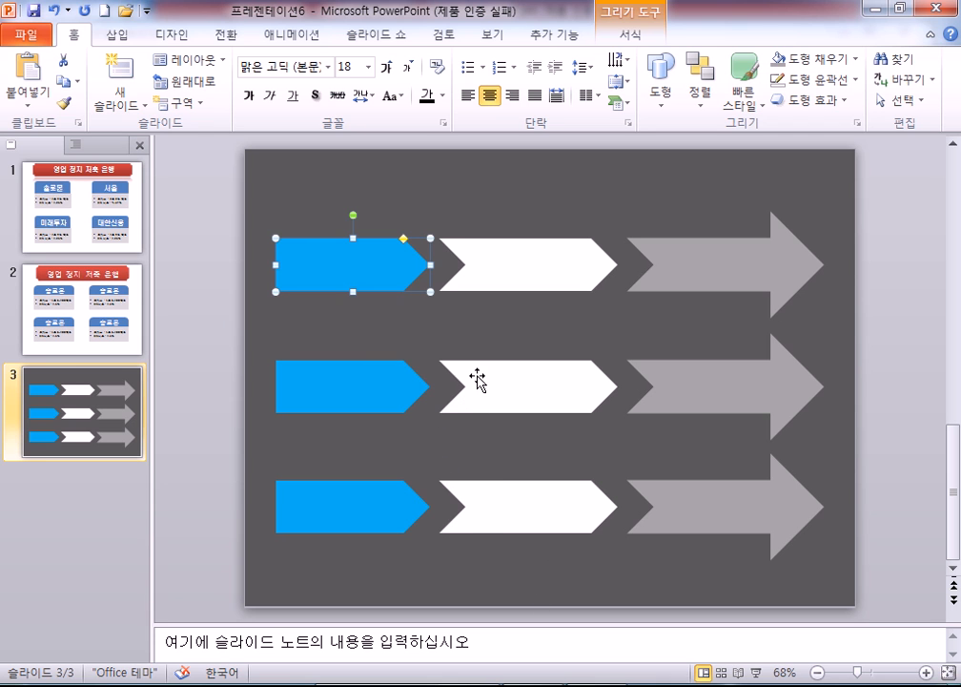
mouse_move(480, 173)
mouse_down()
mouse_move(615, 219)
mouse_move(774, 210)
mouse_move(768, 224)
mouse_up()
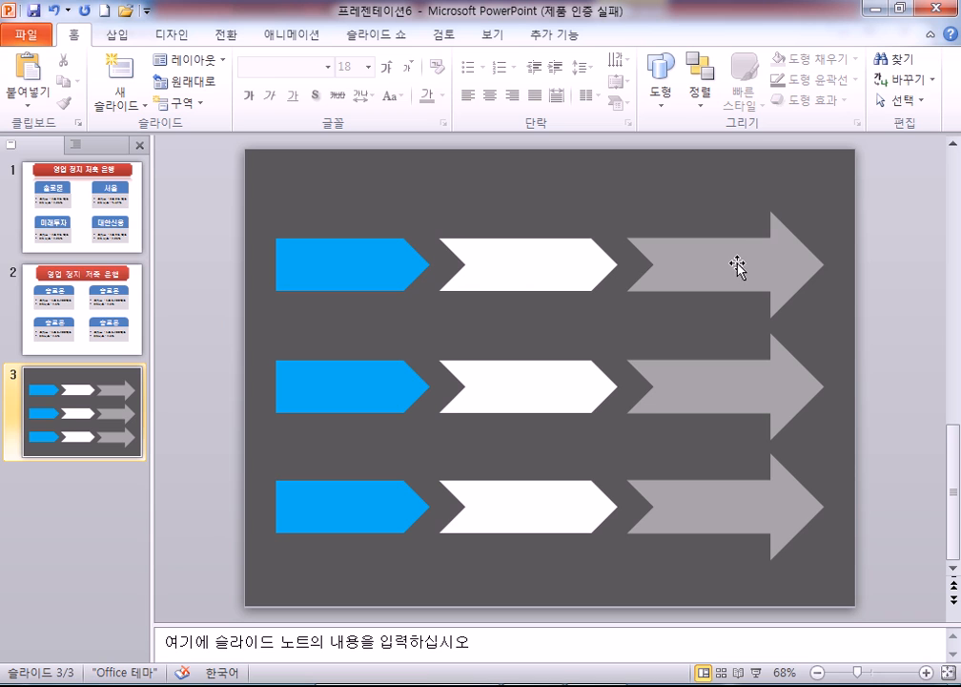